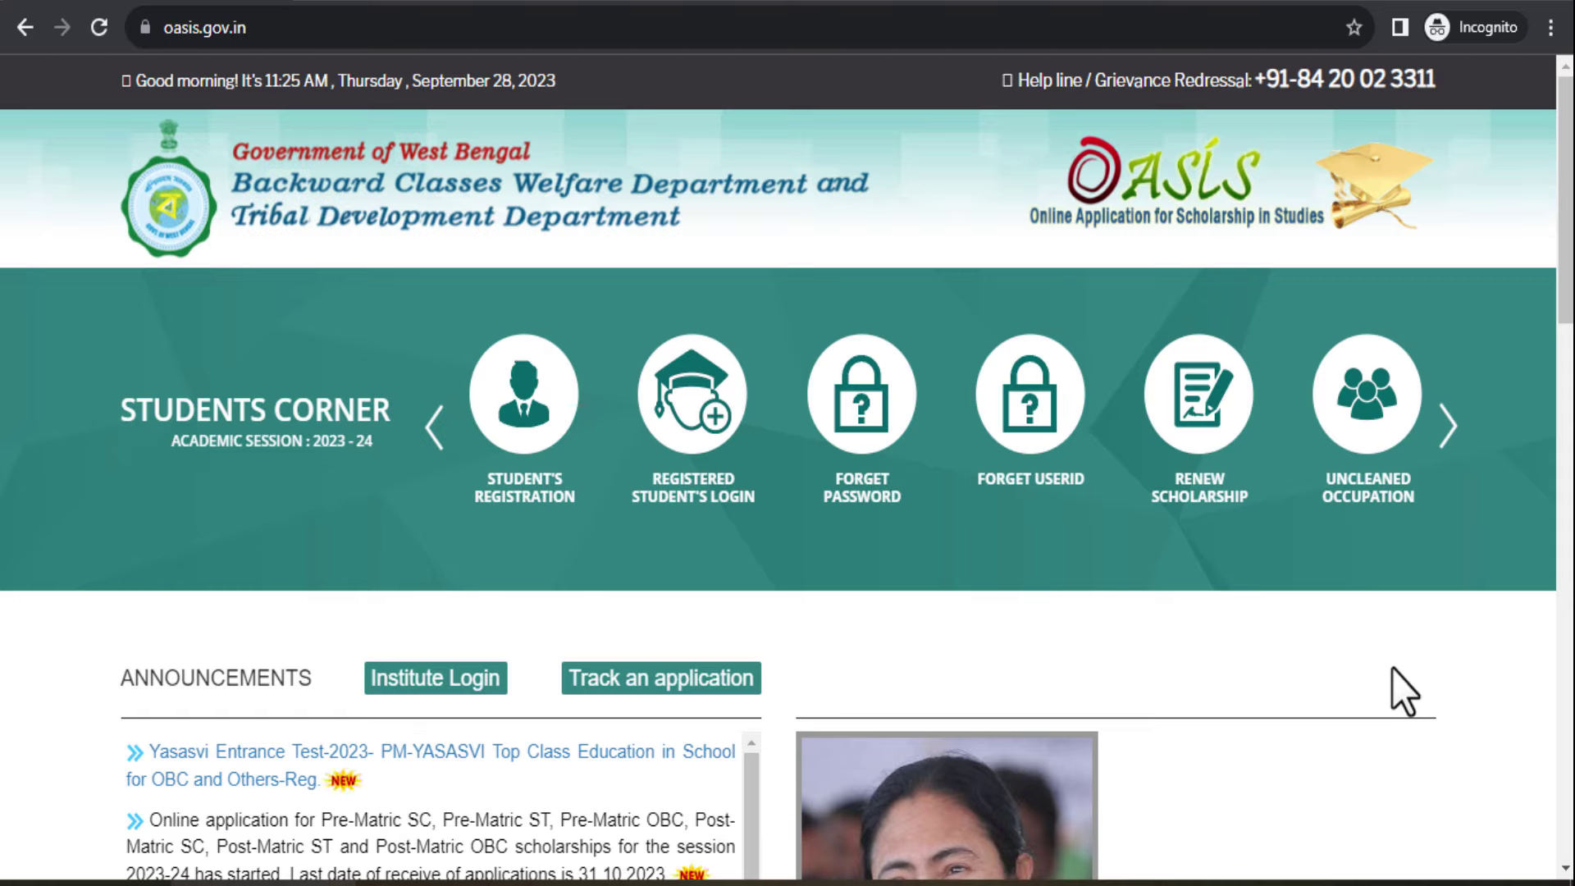
Step: Begin Student's Registration and confirm NORTH 24 PARGANAS as the institution's district
scroll(1392, 667, "down", 3)
scroll(1391, 668, "down", 4)
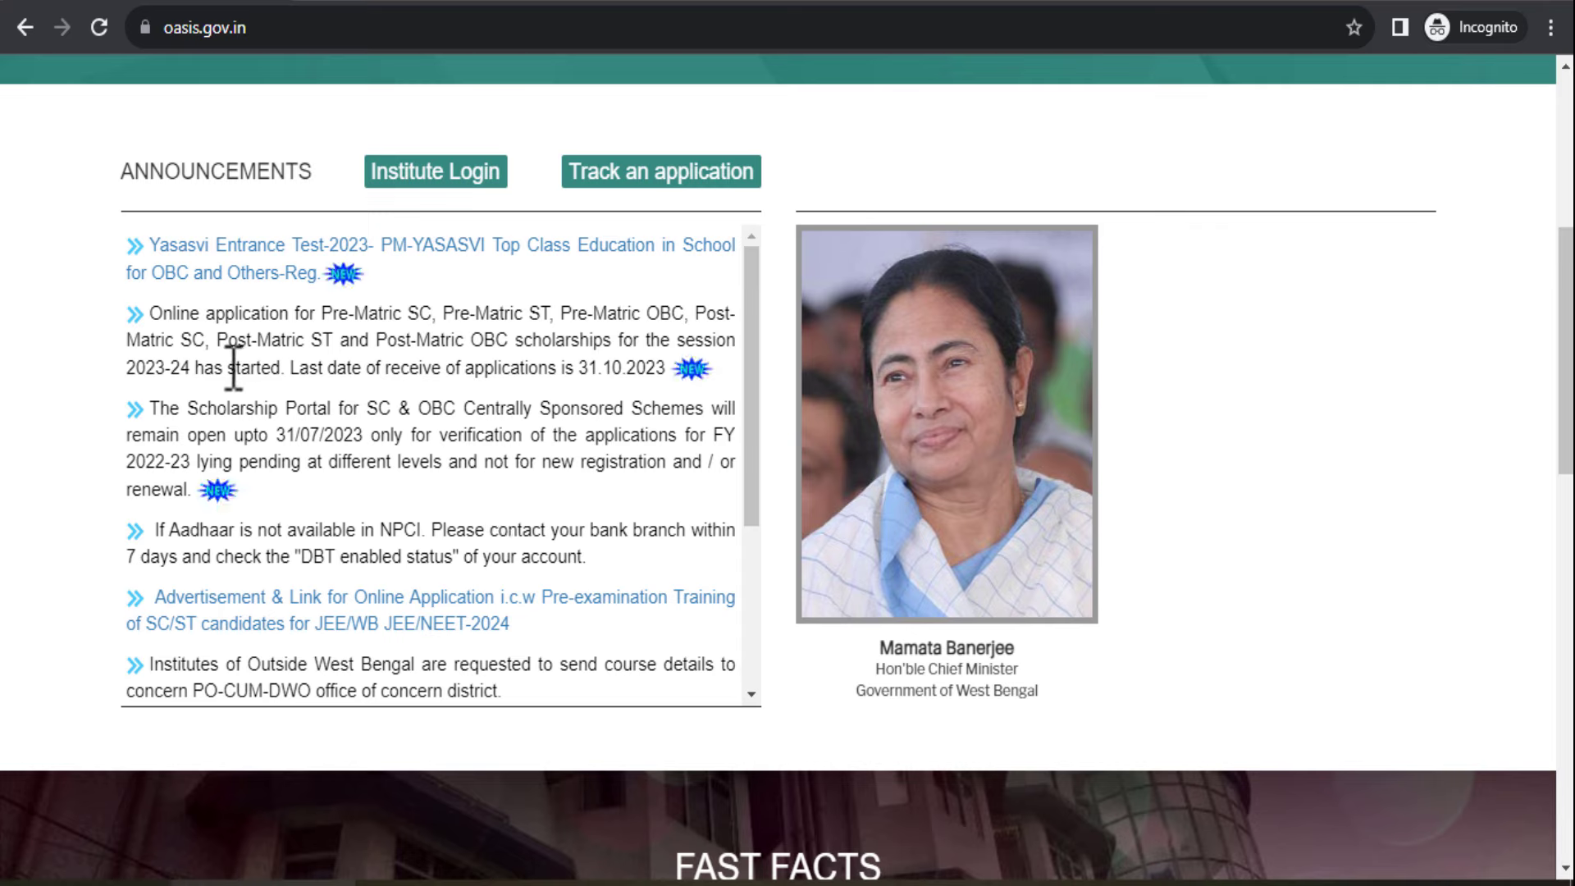
left_click_drag(228, 368, 673, 374)
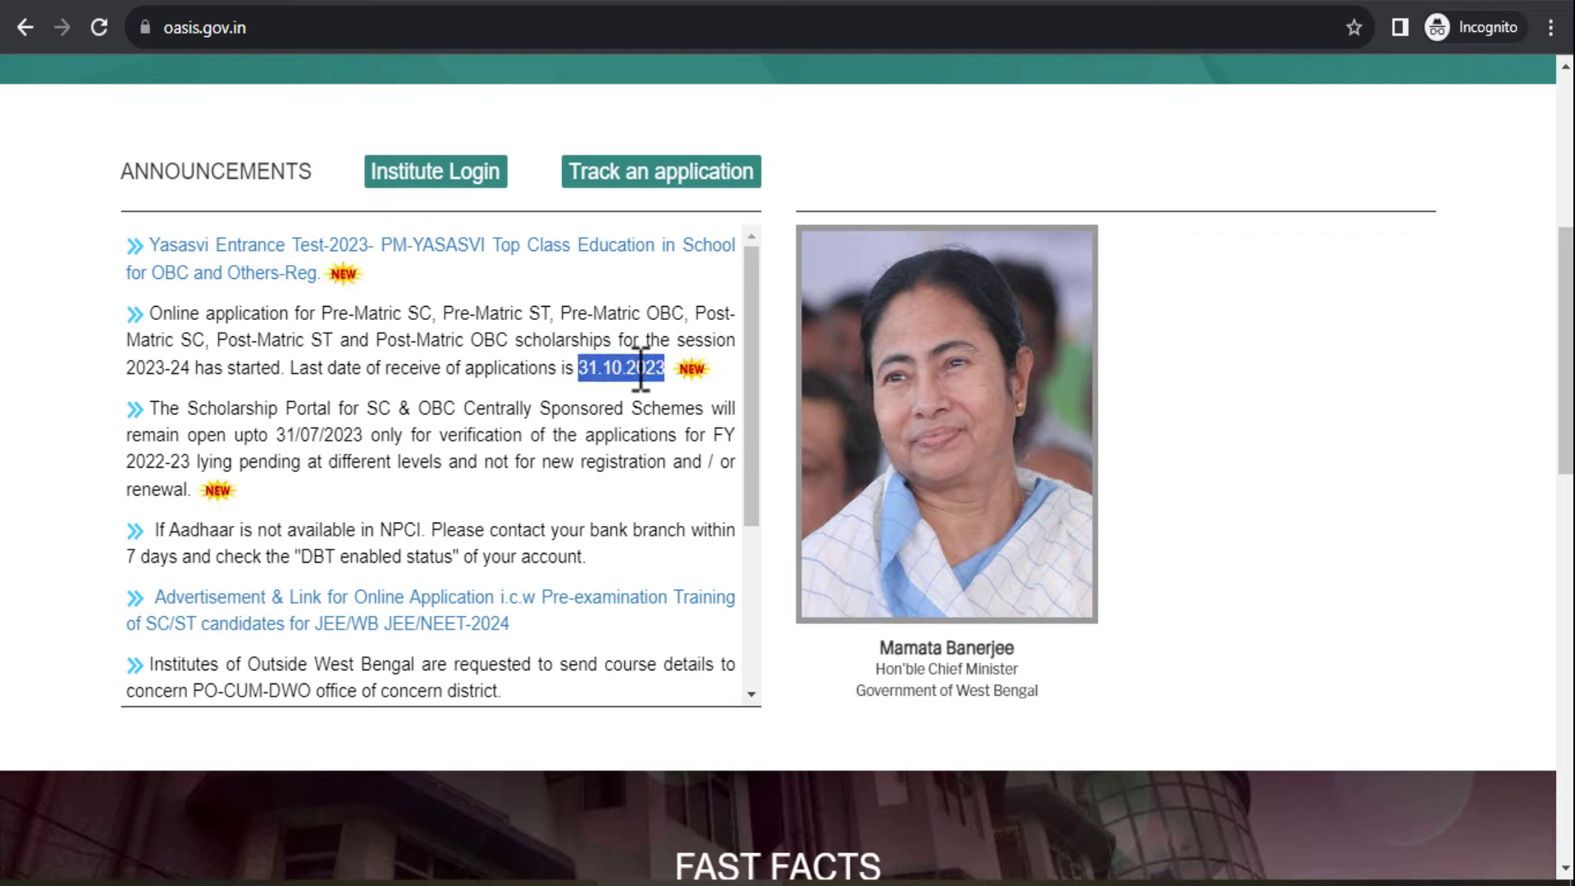
left_click(641, 369)
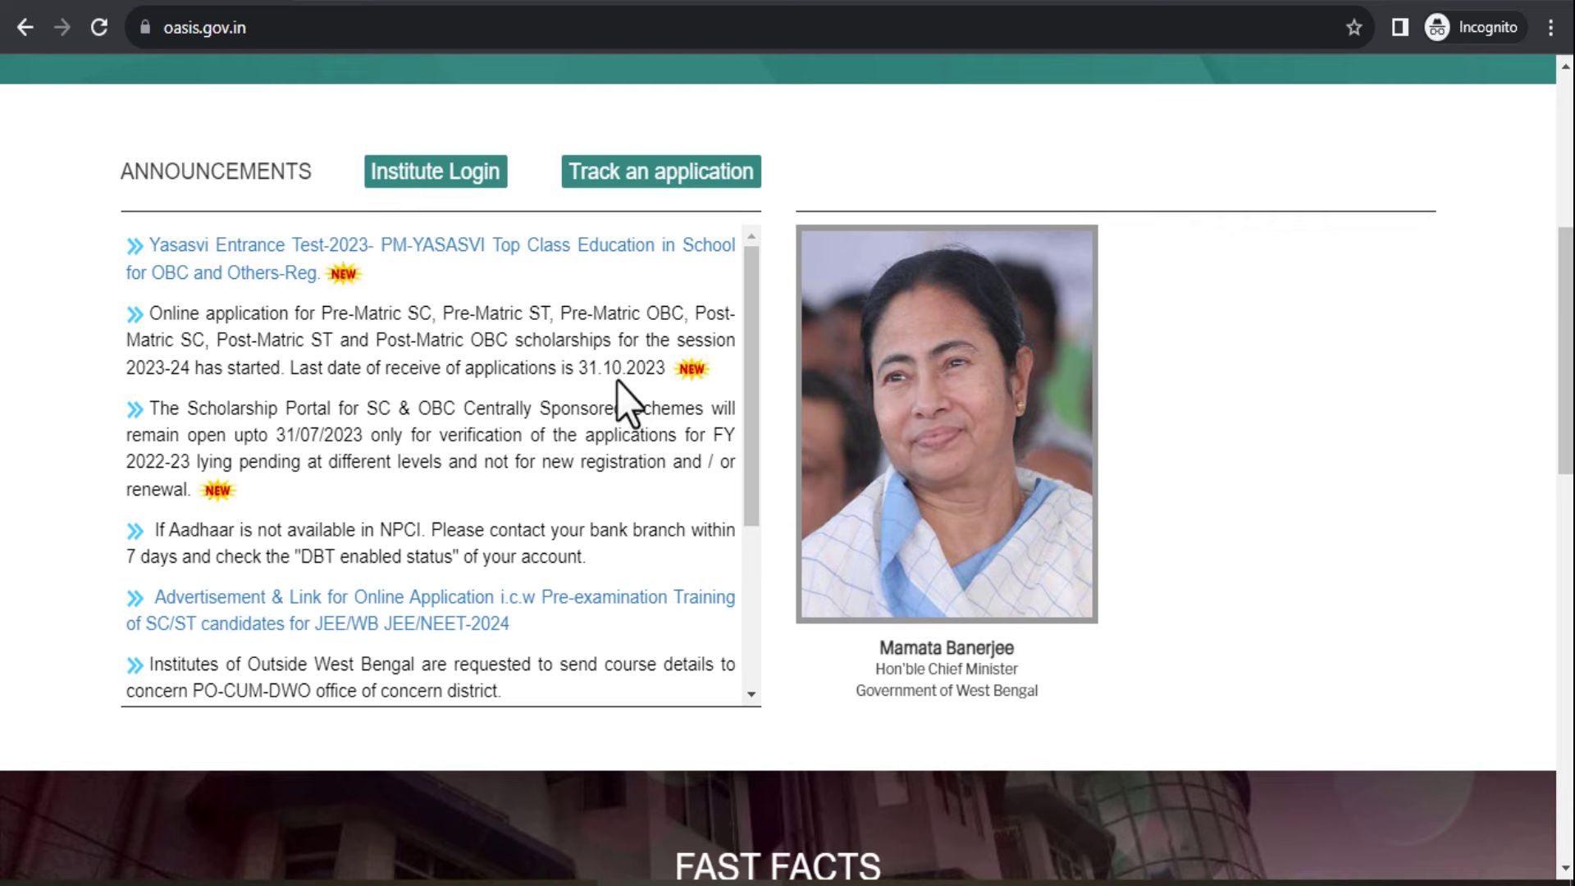
scroll(617, 381, "up", 3)
scroll(617, 381, "up", 1)
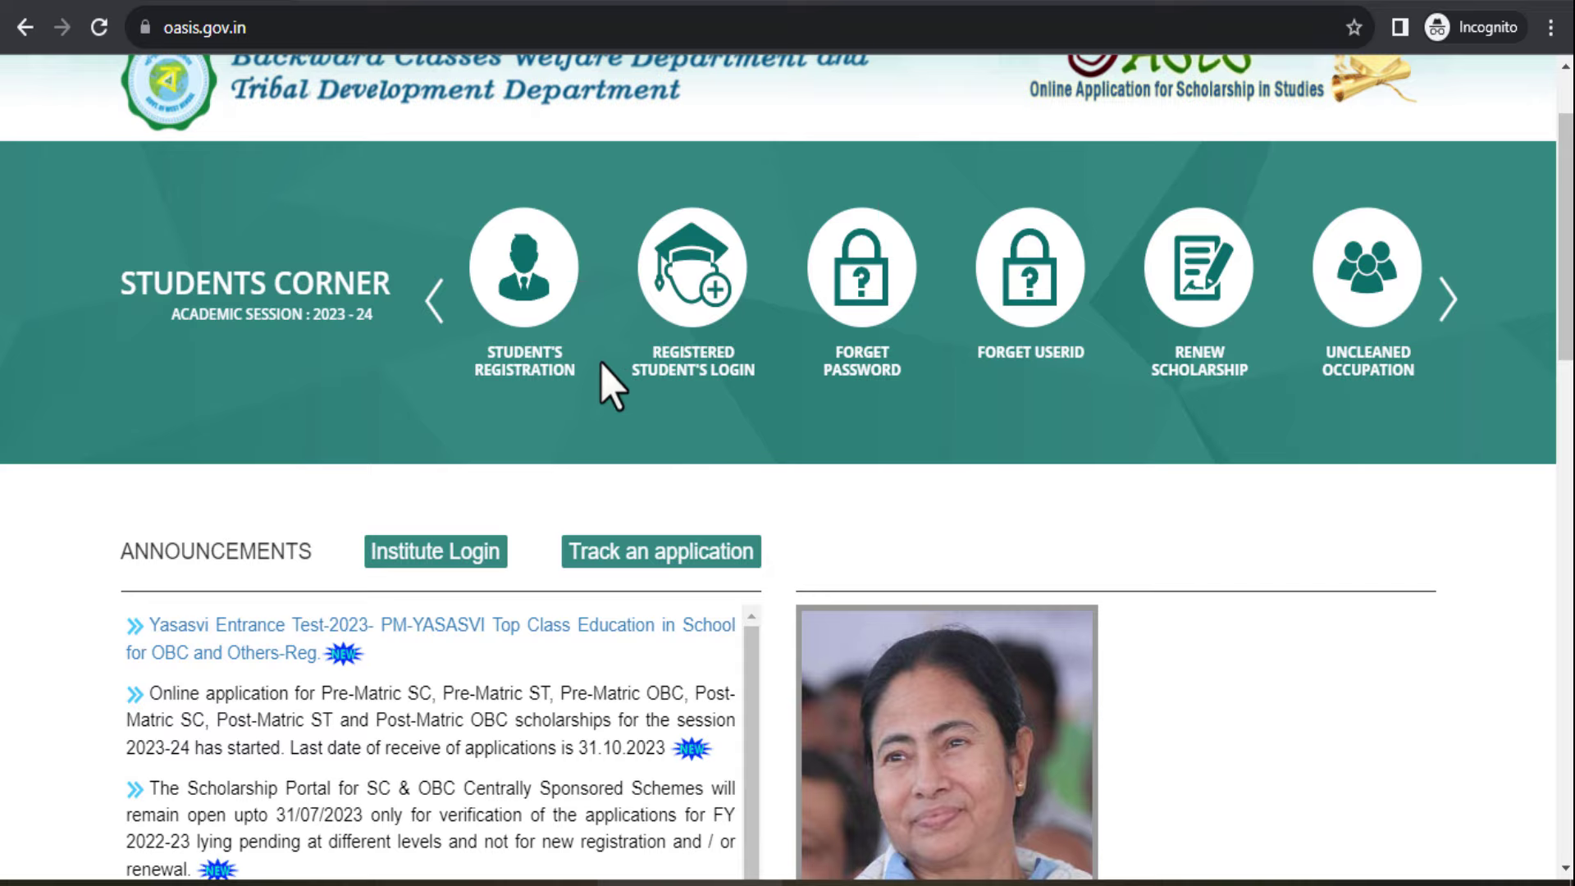
left_click(539, 275)
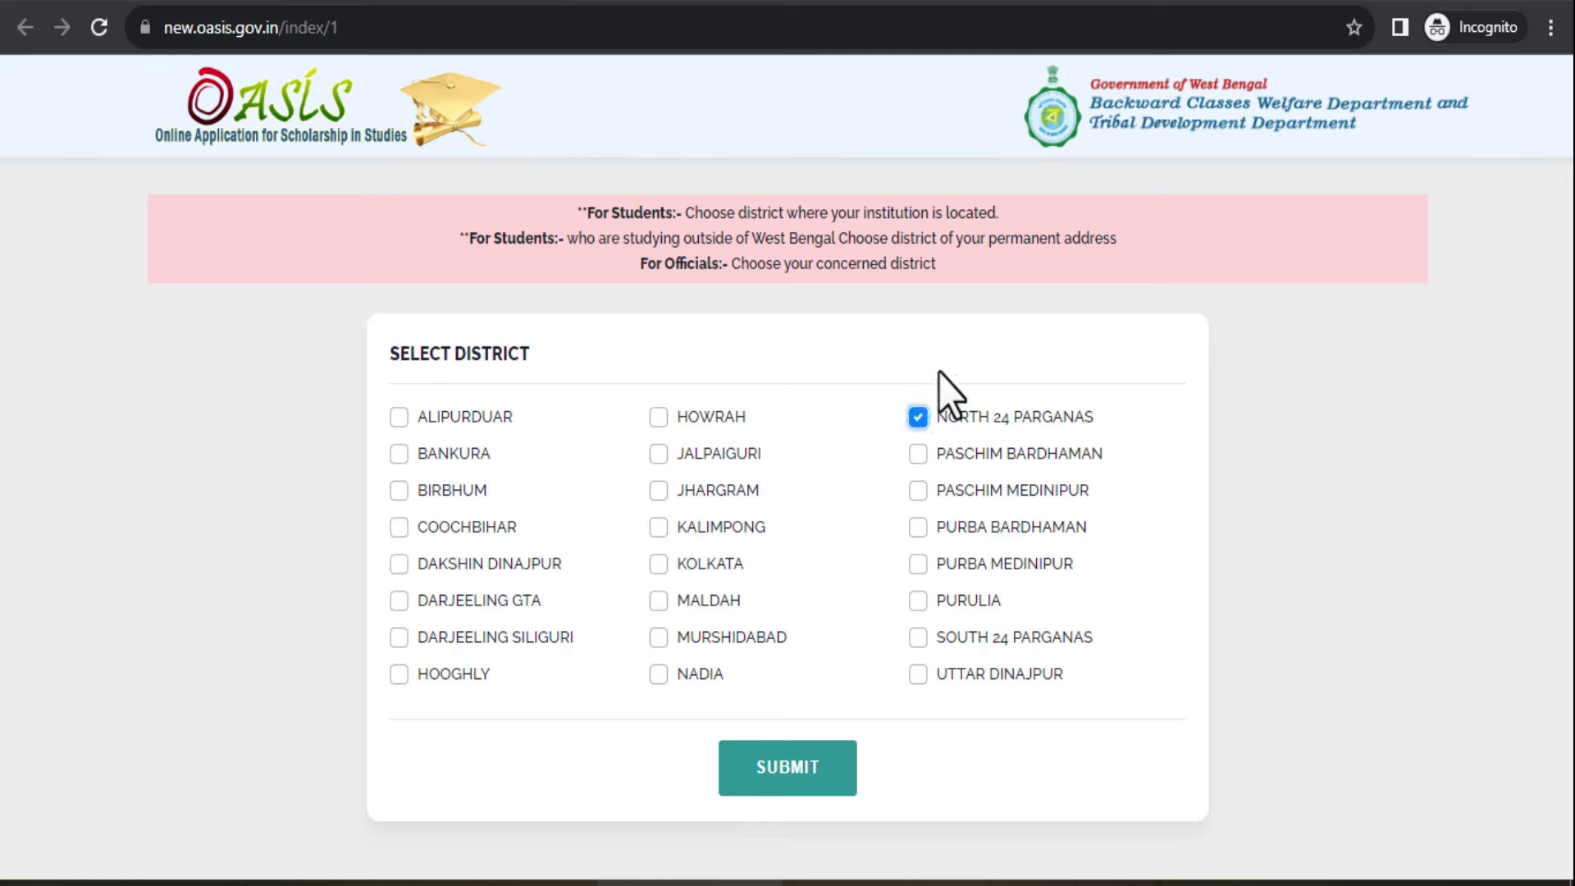
left_click(787, 775)
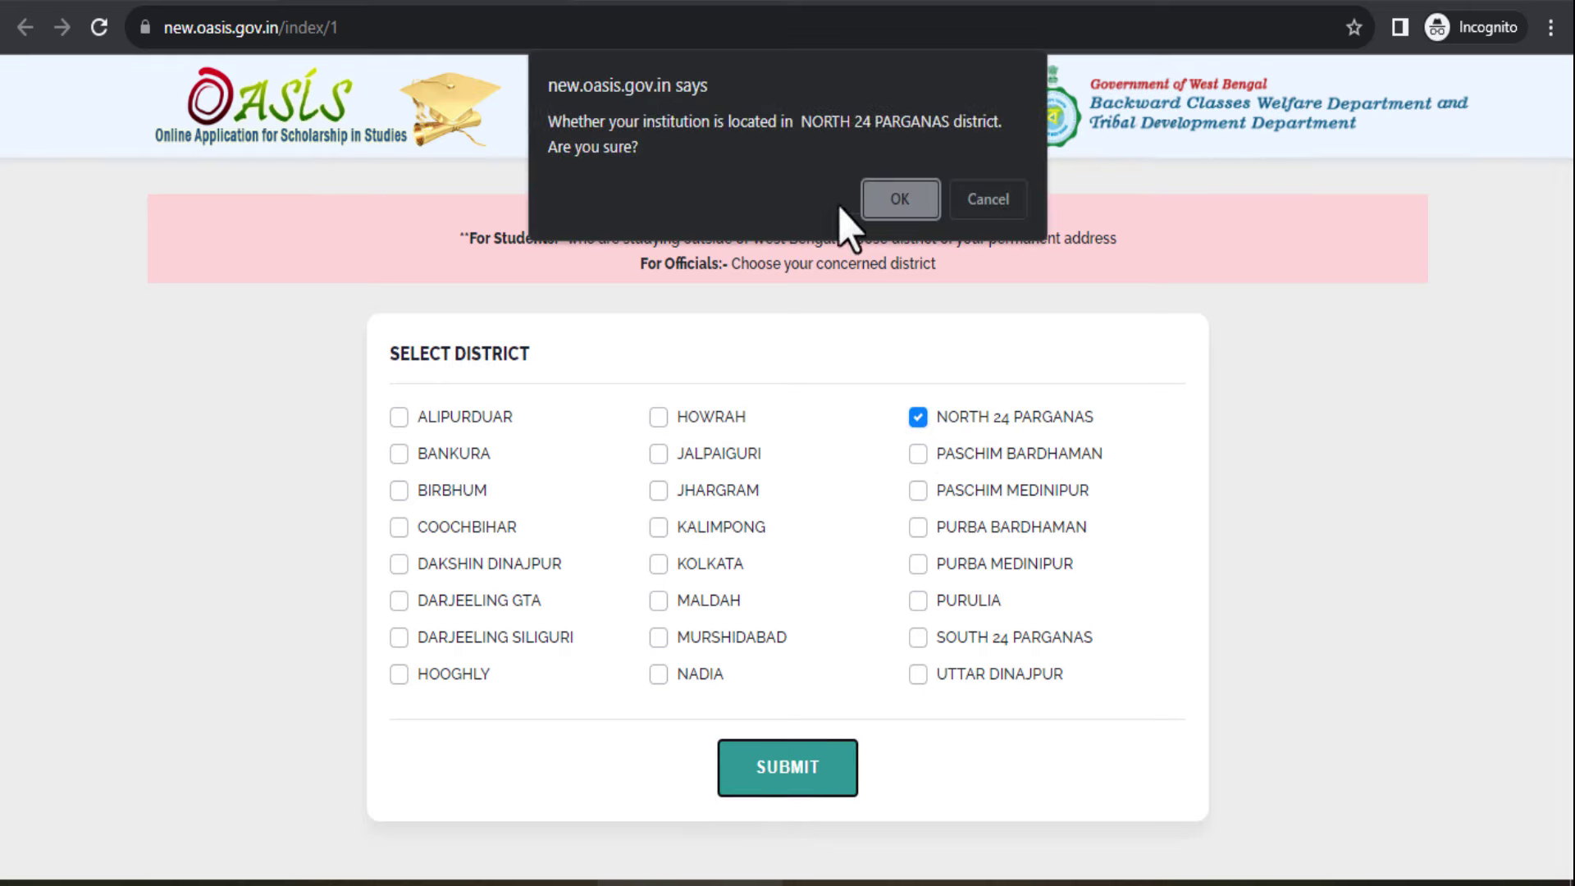
left_click(909, 215)
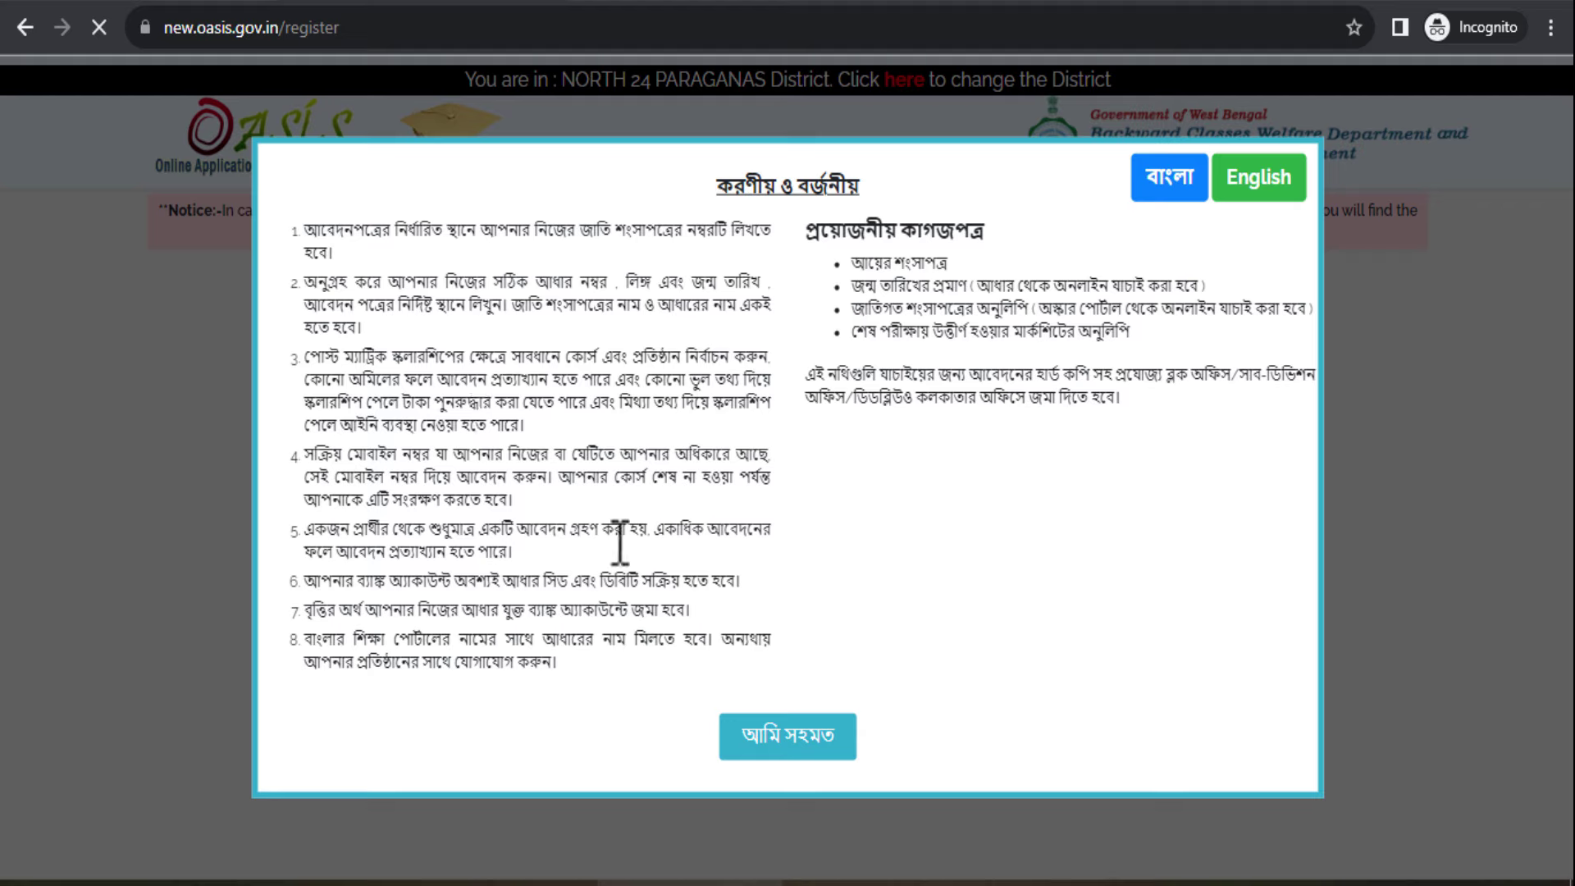
Step: Review the Bengali do's-and-don'ts notice and accept it with 'আমি সহমত' (I agree)
left_click_drag(731, 179, 862, 182)
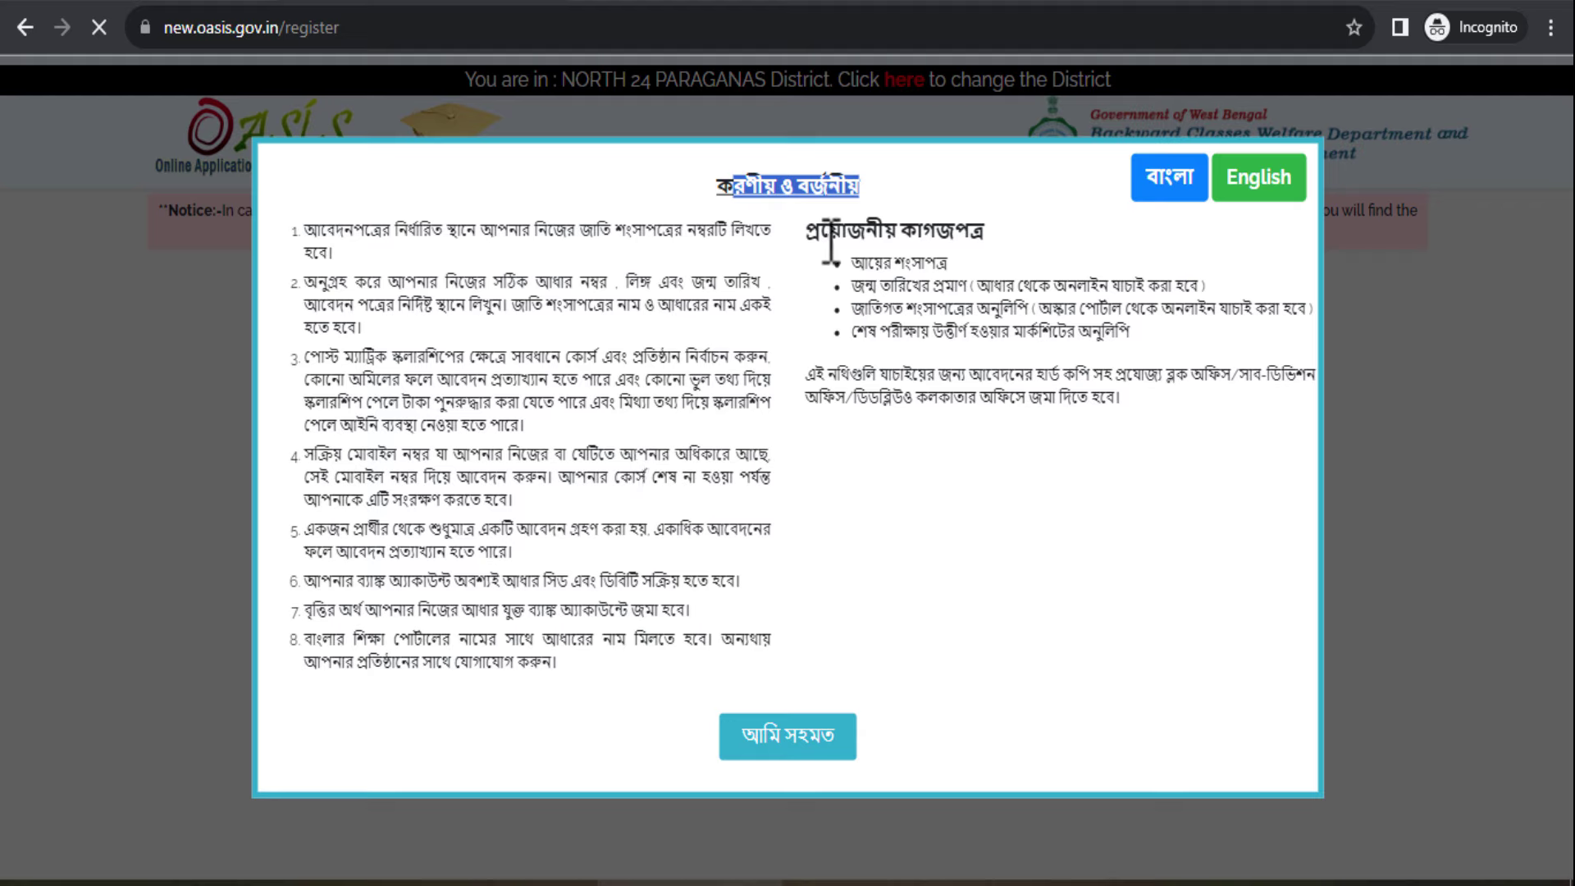
left_click_drag(807, 232, 988, 249)
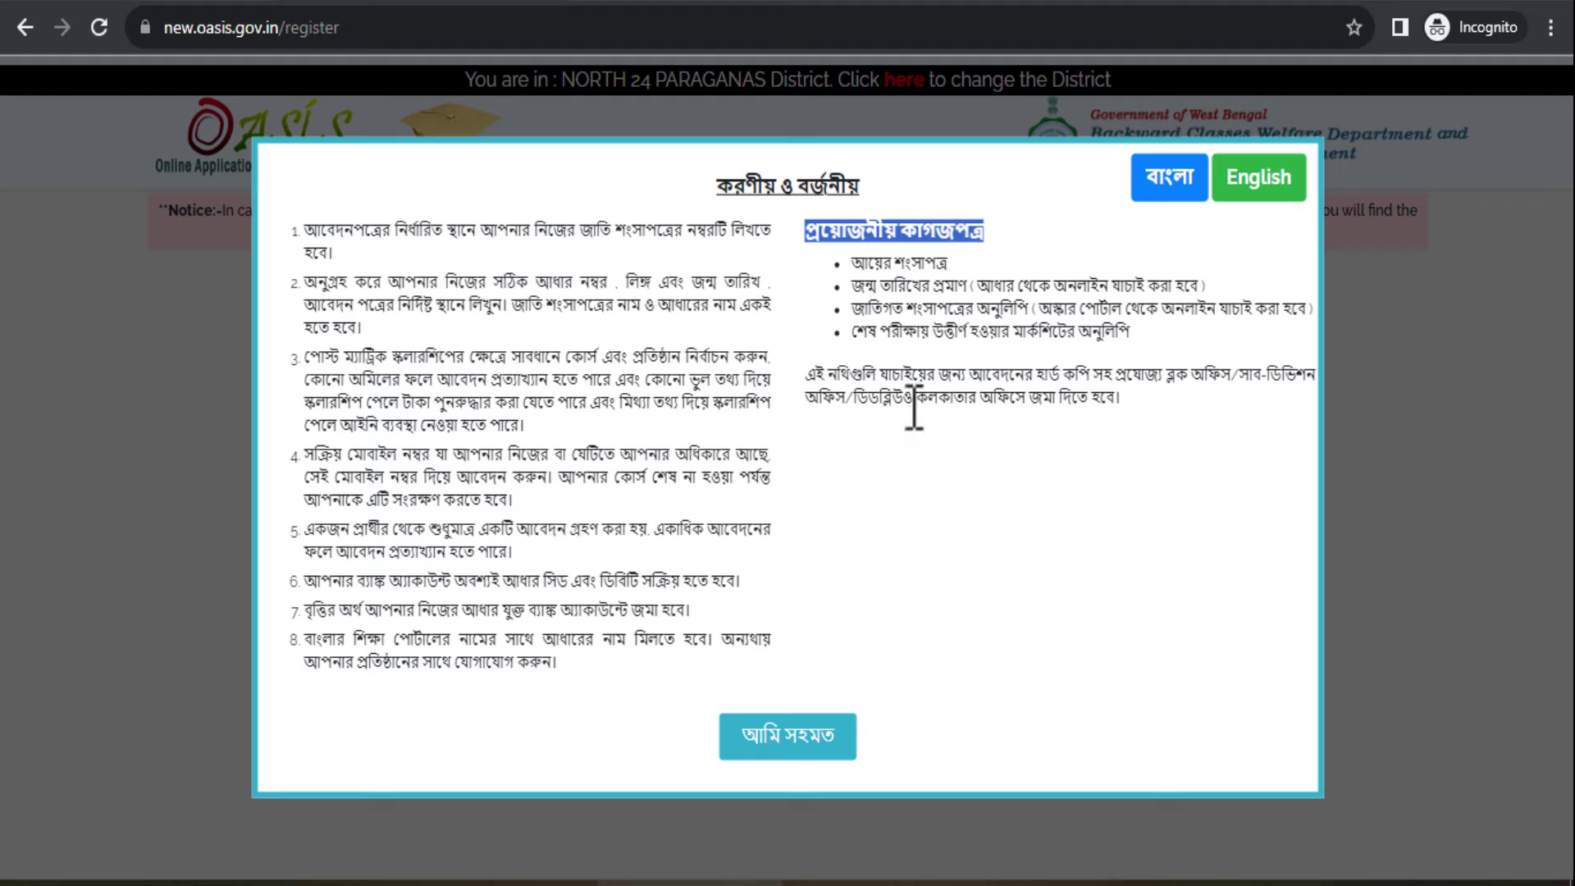
left_click(896, 245)
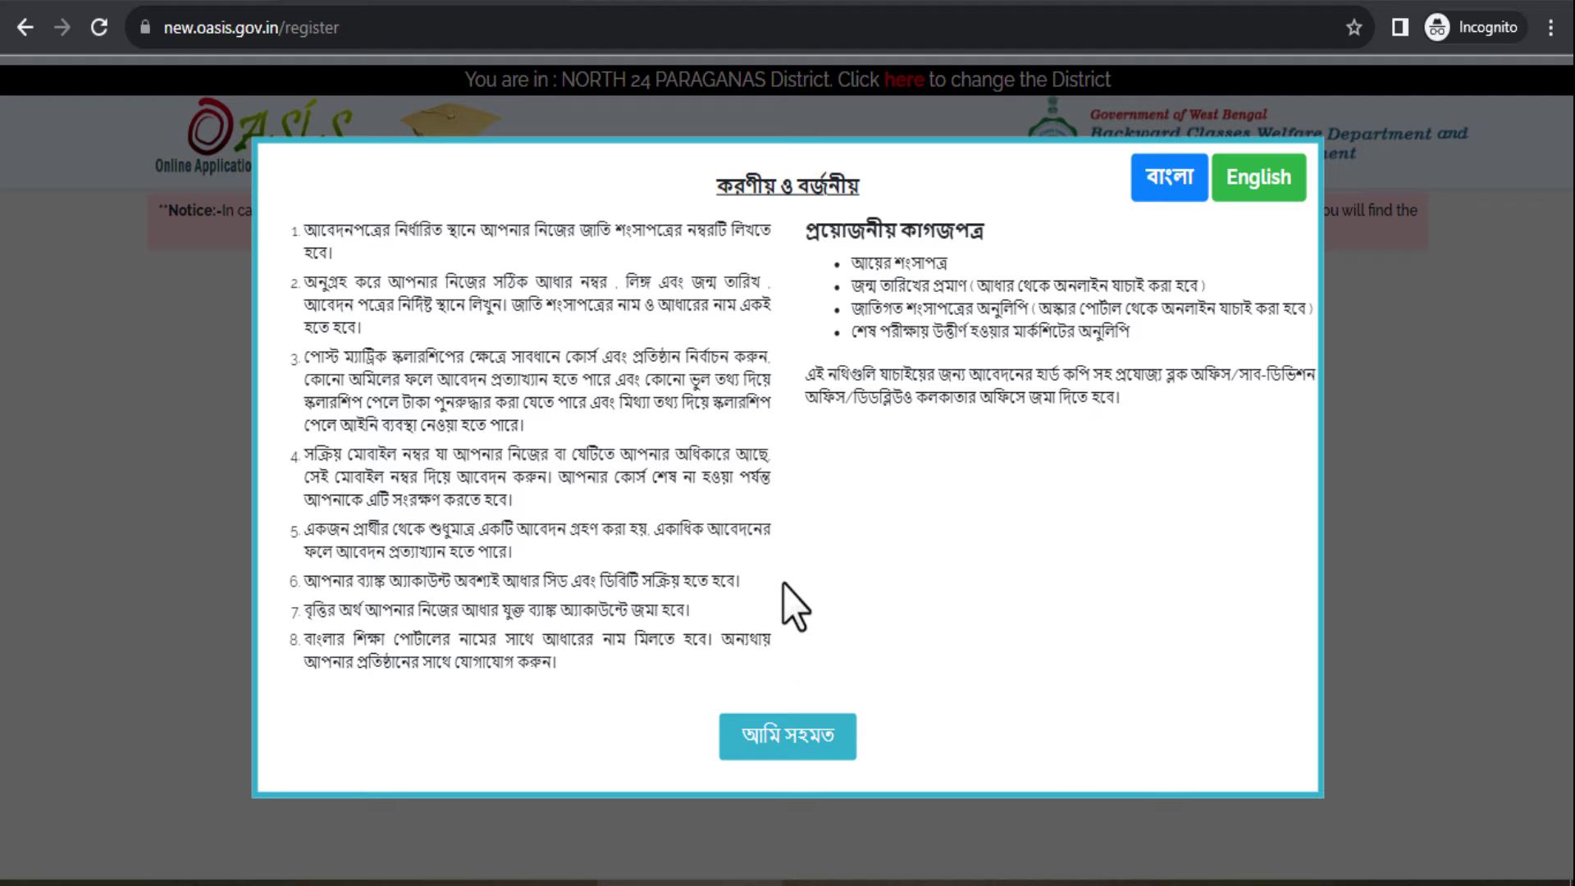
left_click(804, 755)
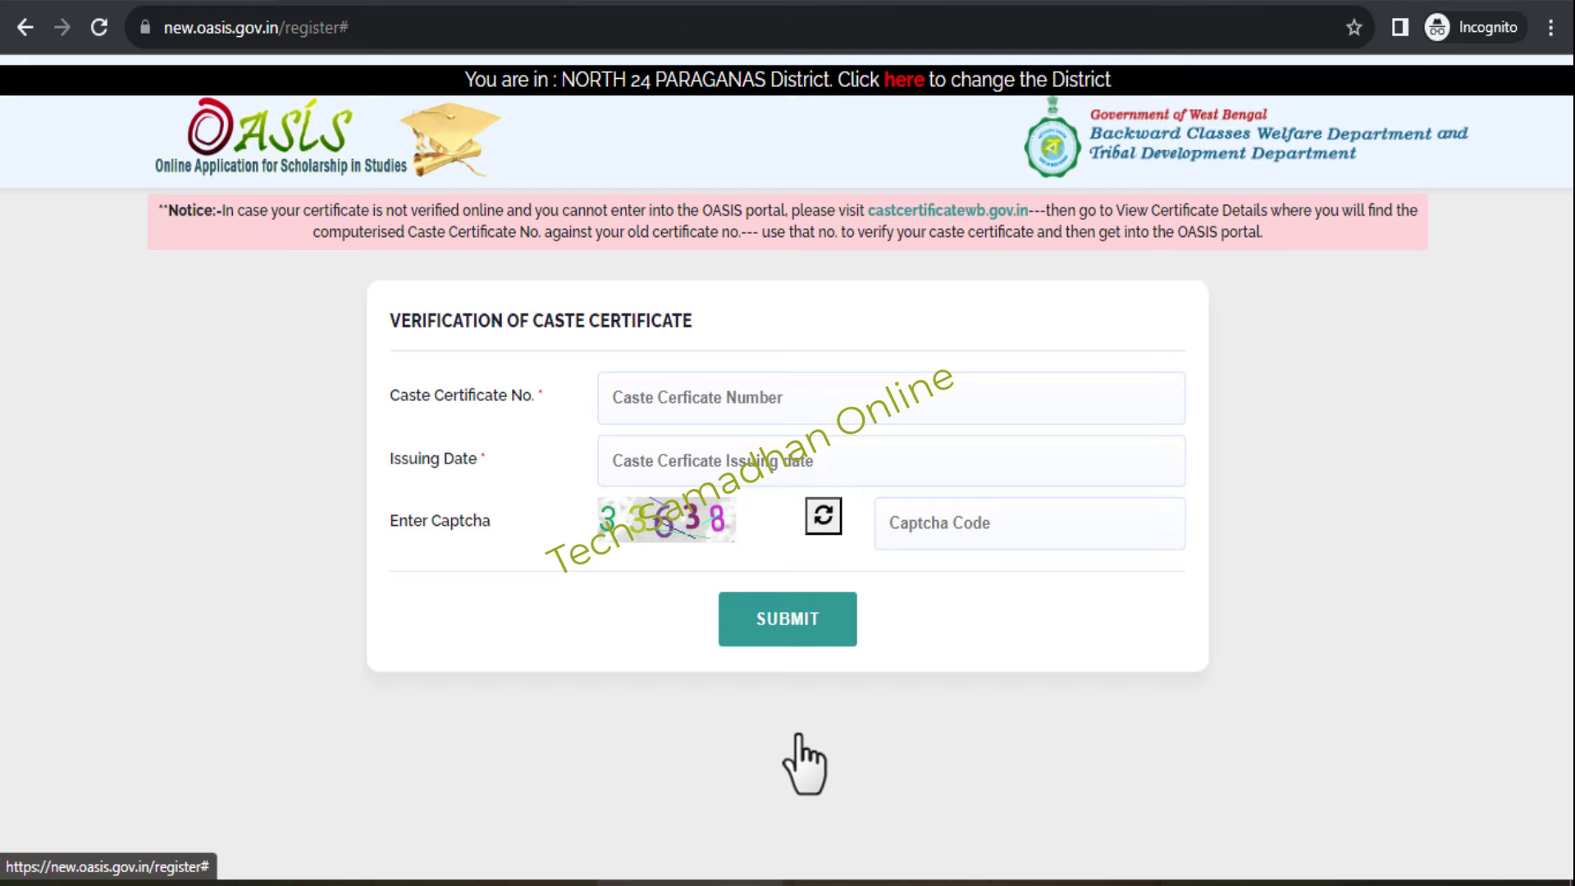
Step: Enter the caste certificate number and issuing date, type captcha 33638, and submit for verification
left_click(778, 410)
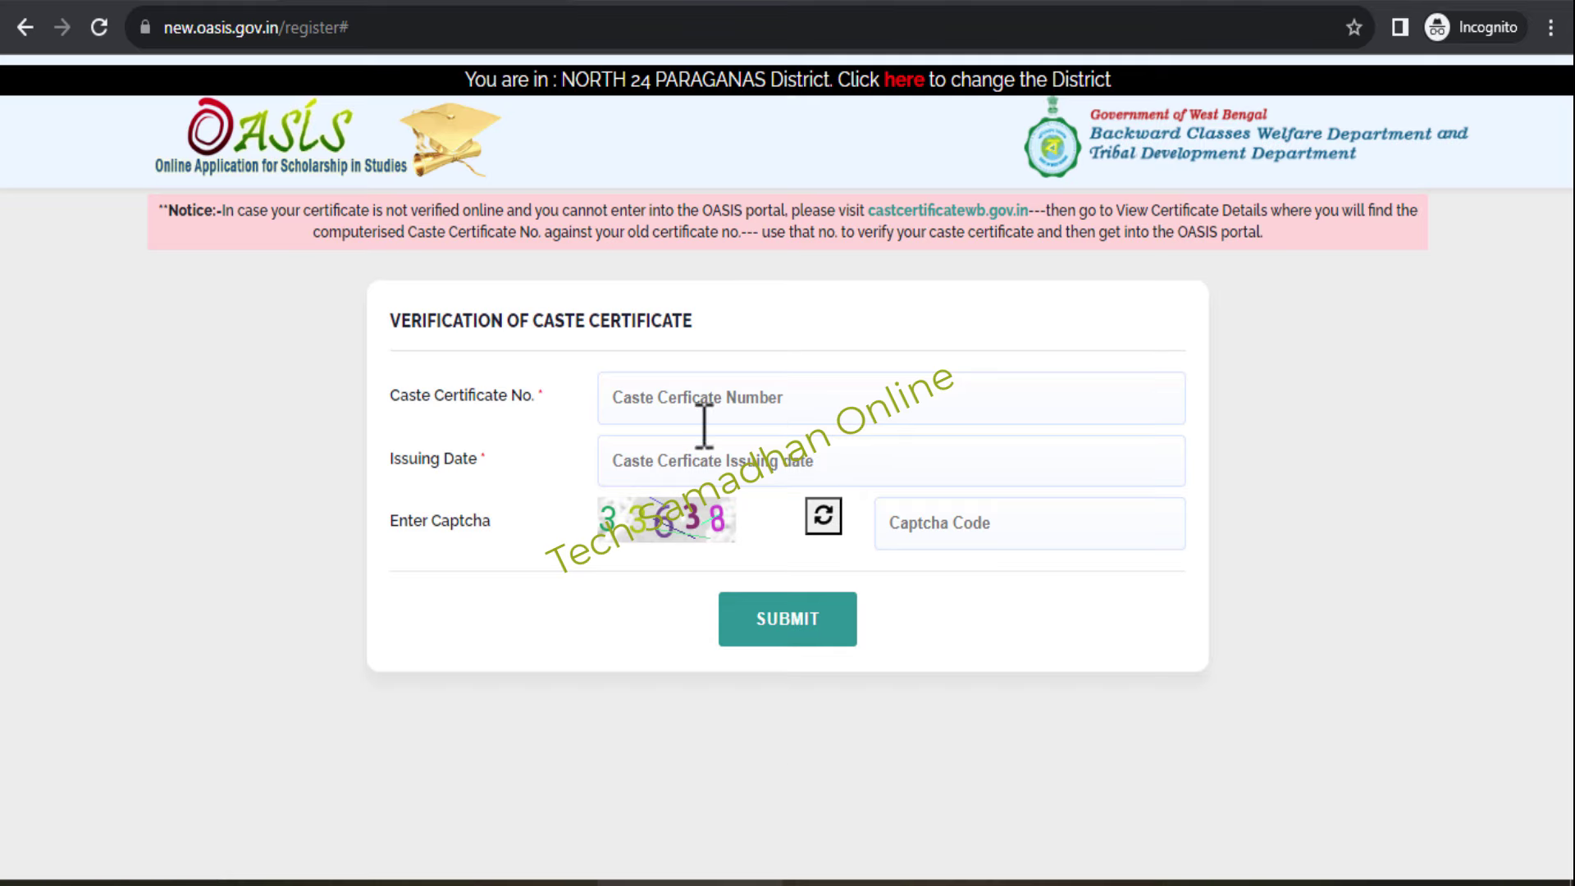
left_click(701, 459)
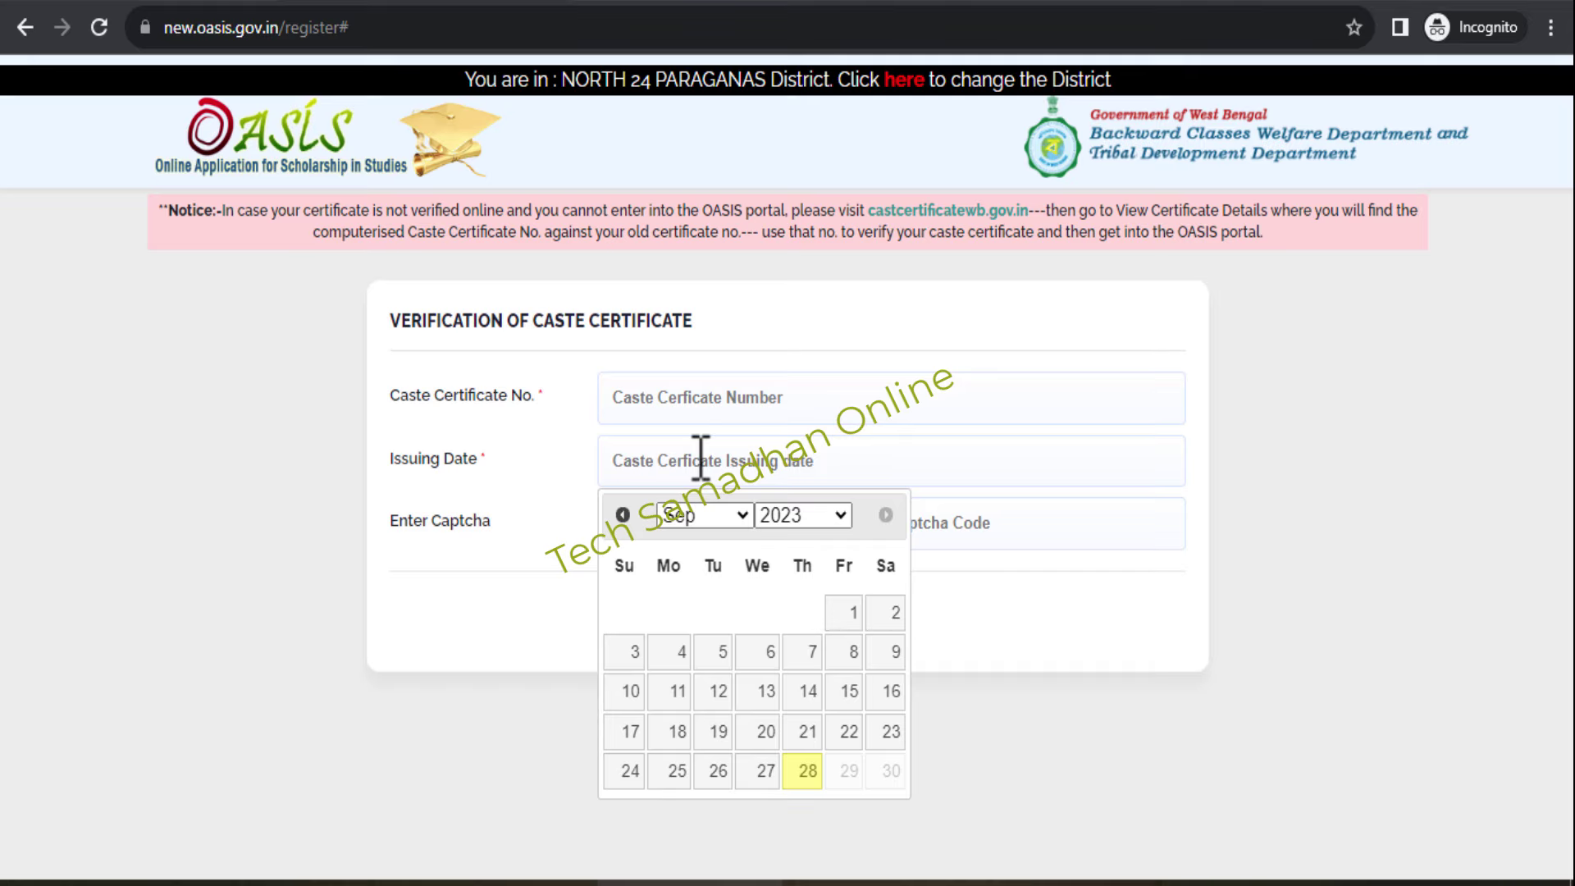
left_click(1169, 513)
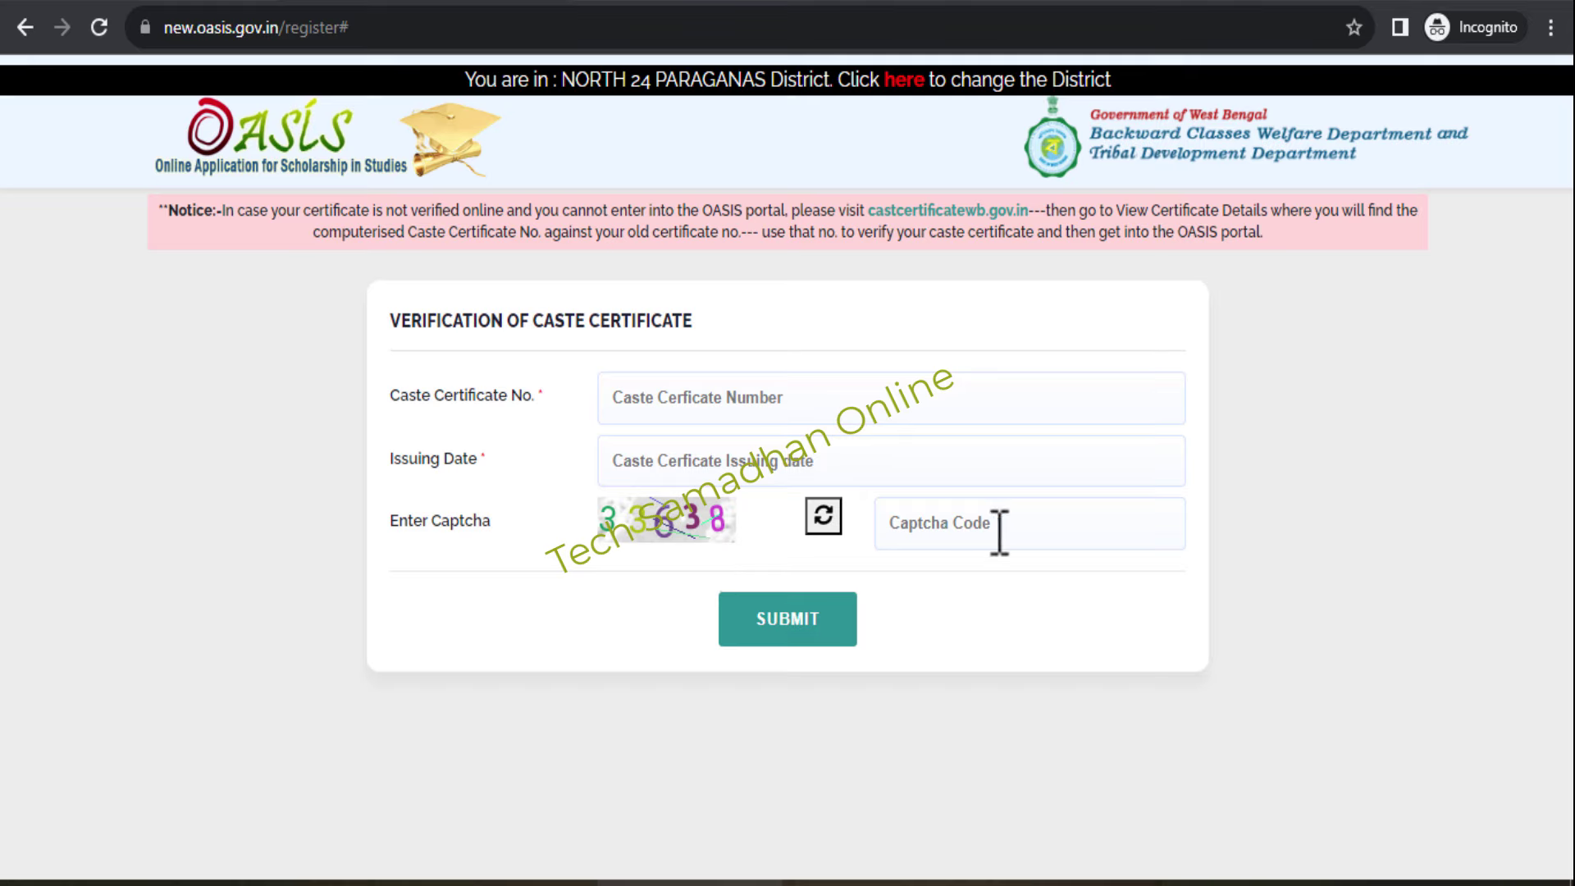
type("33638")
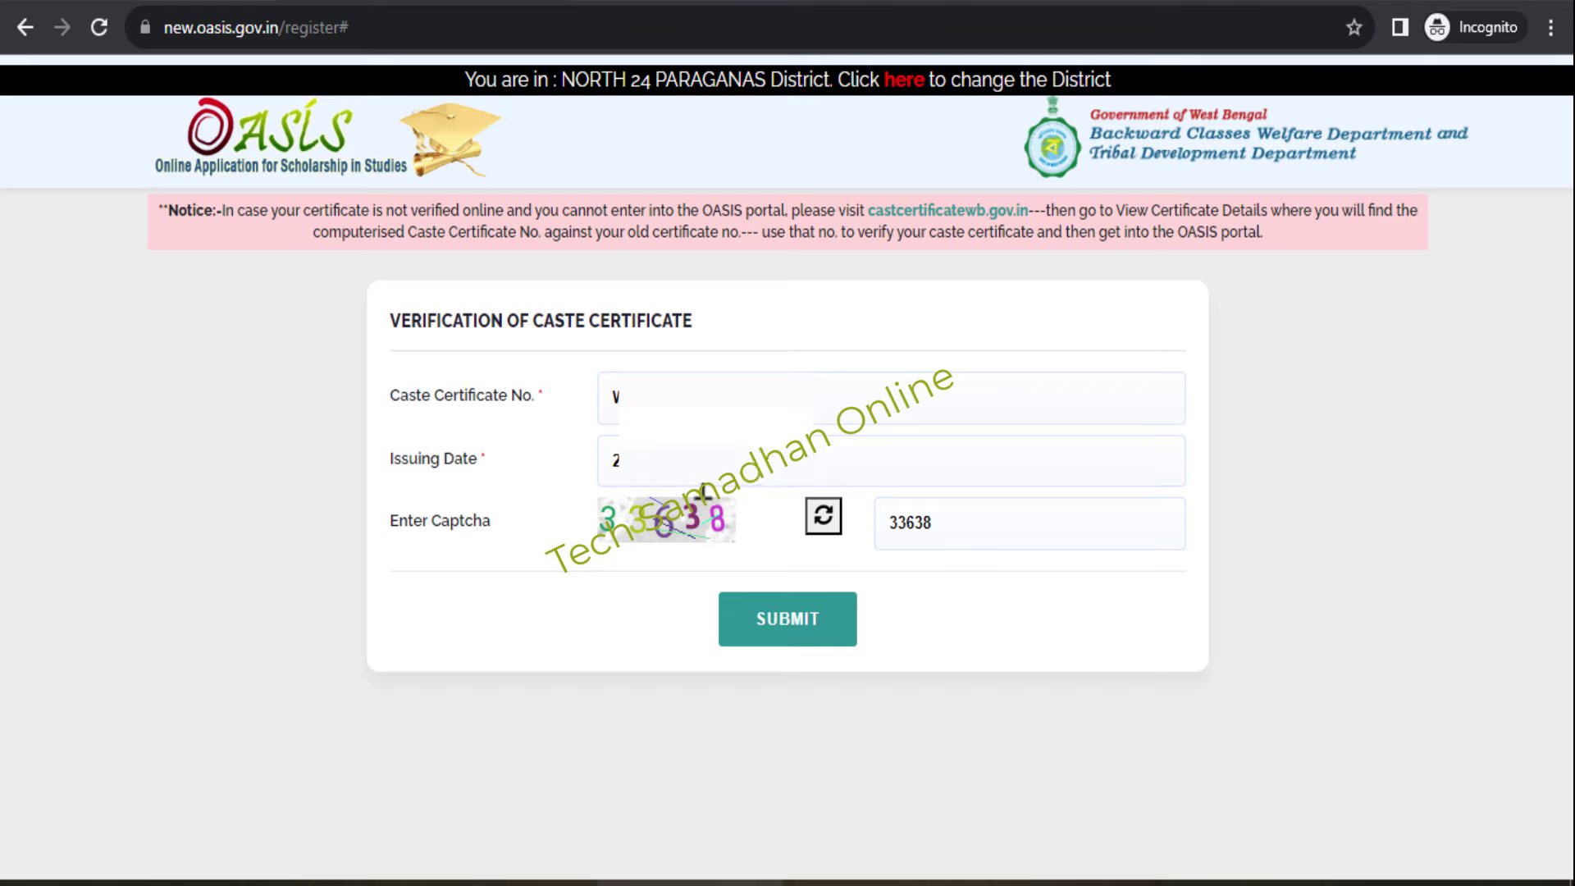
left_click(811, 624)
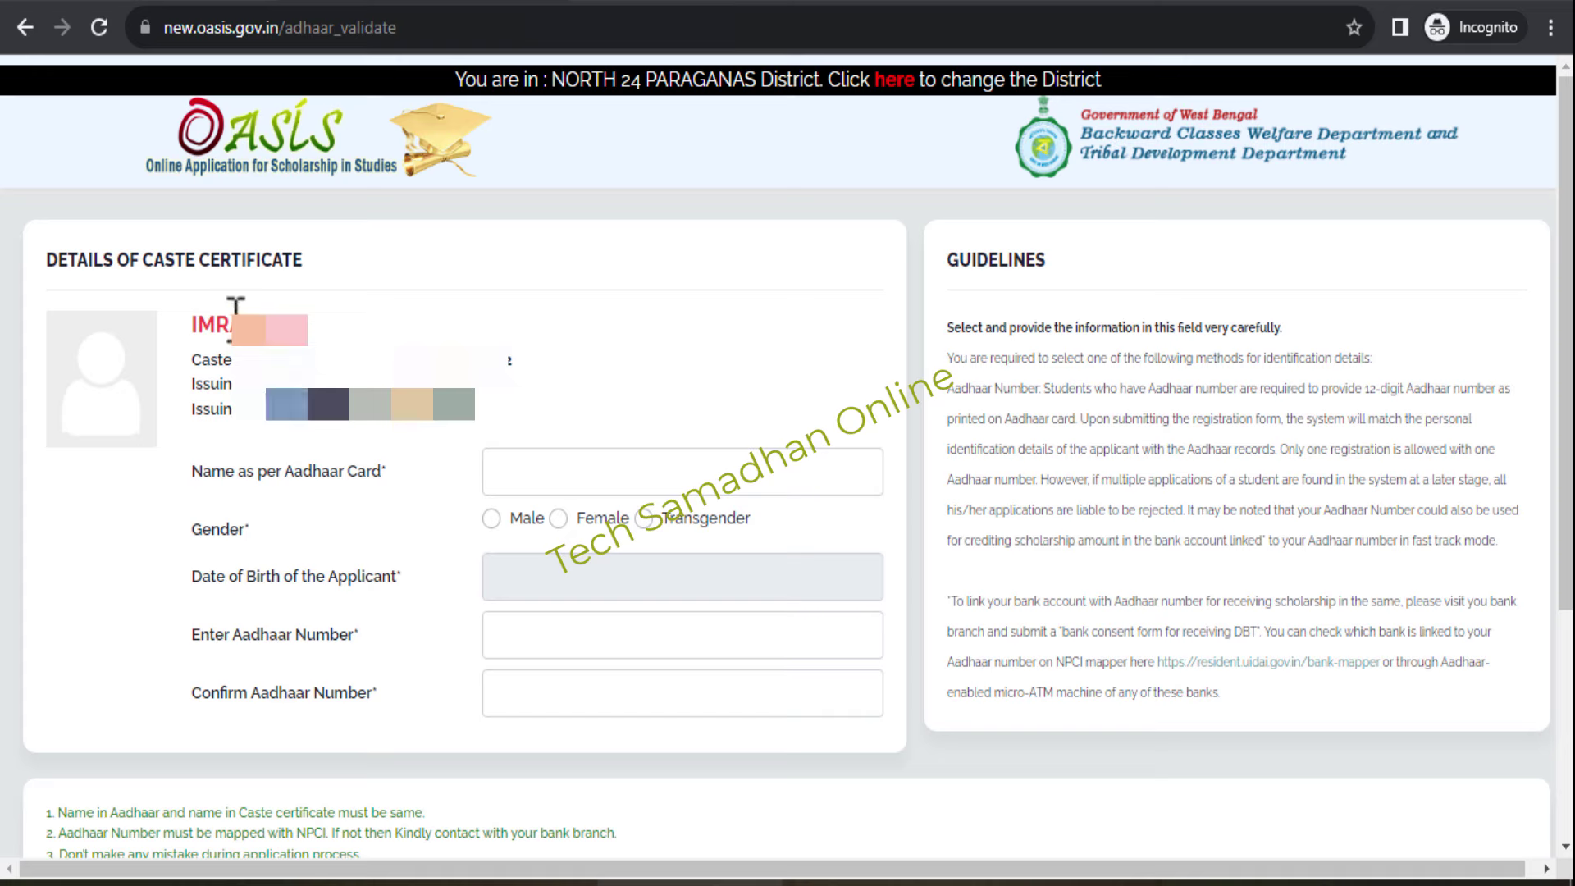
Step: Enter the applicant's name as per Aadhaar and set the gender to Female
left_click_drag(197, 324, 310, 324)
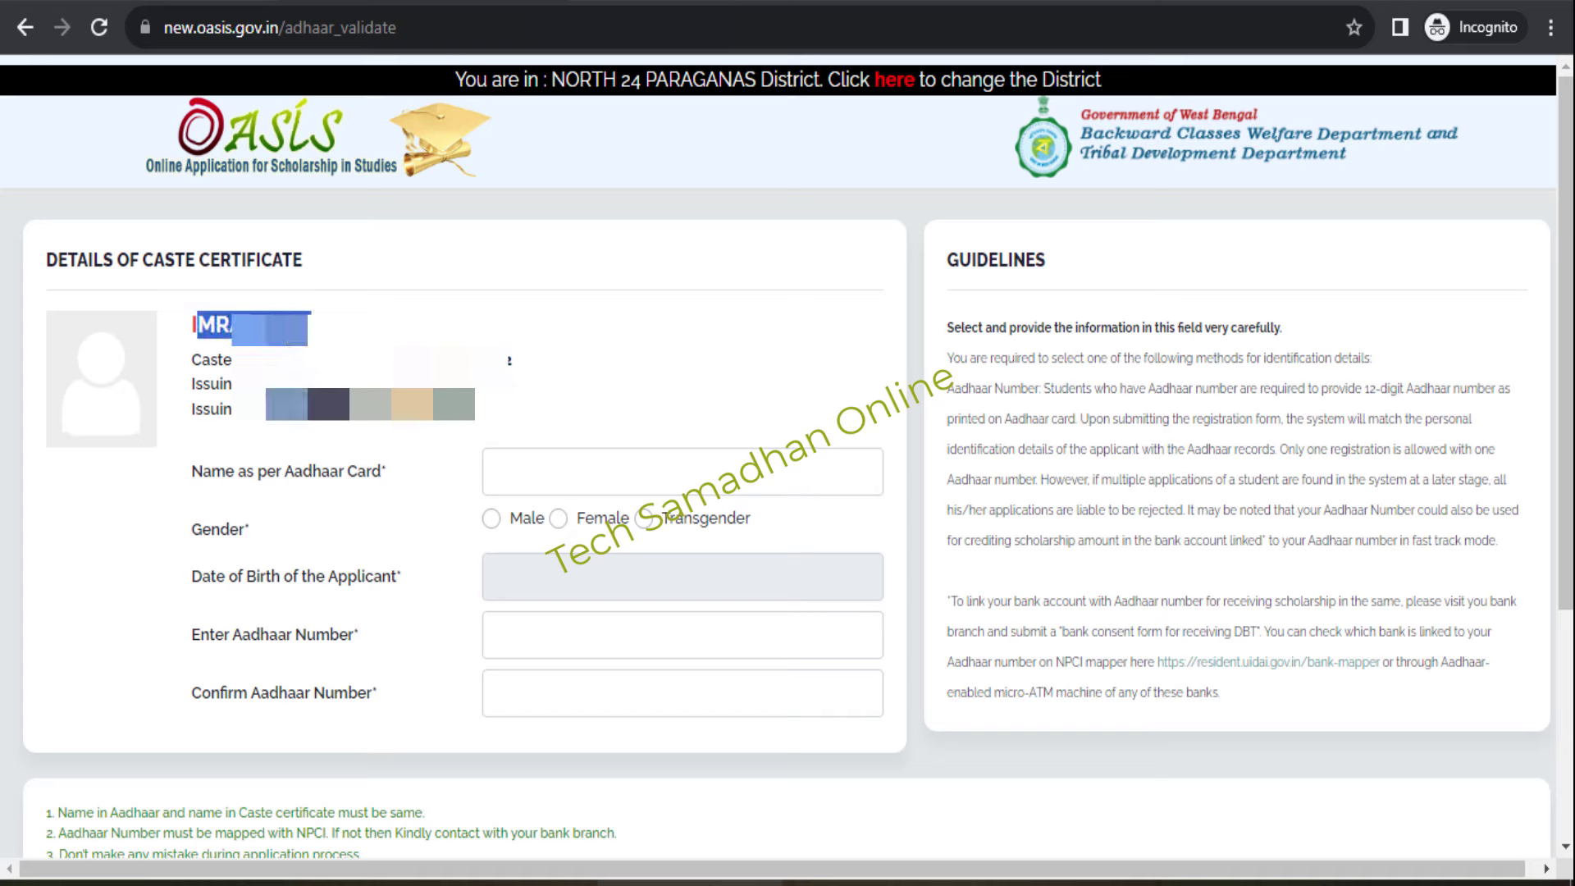
left_click_drag(328, 415, 461, 429)
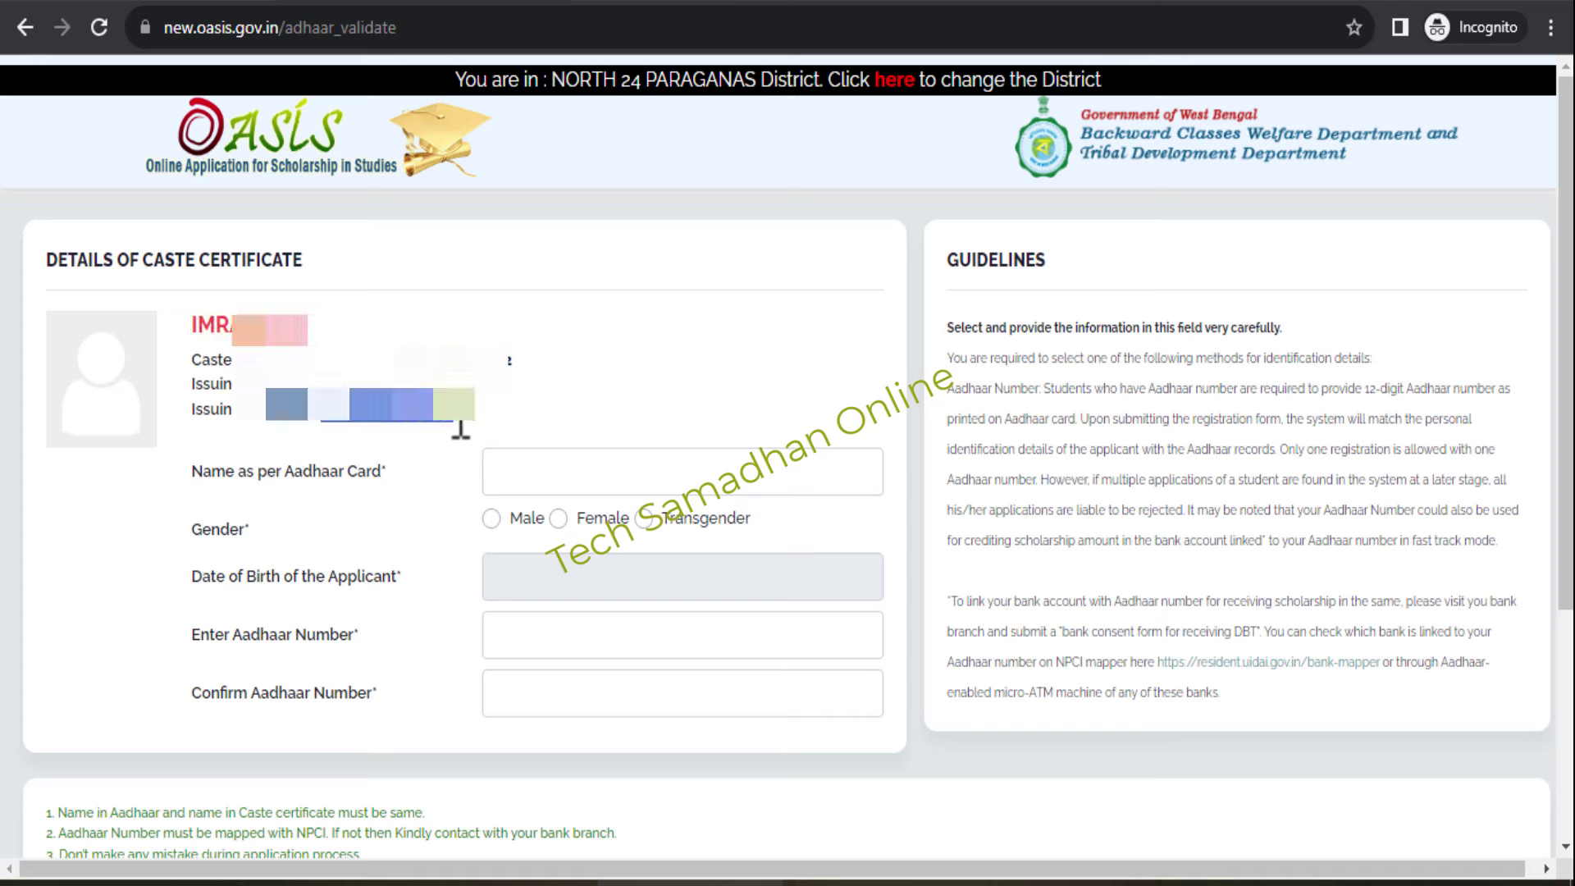
left_click(443, 427)
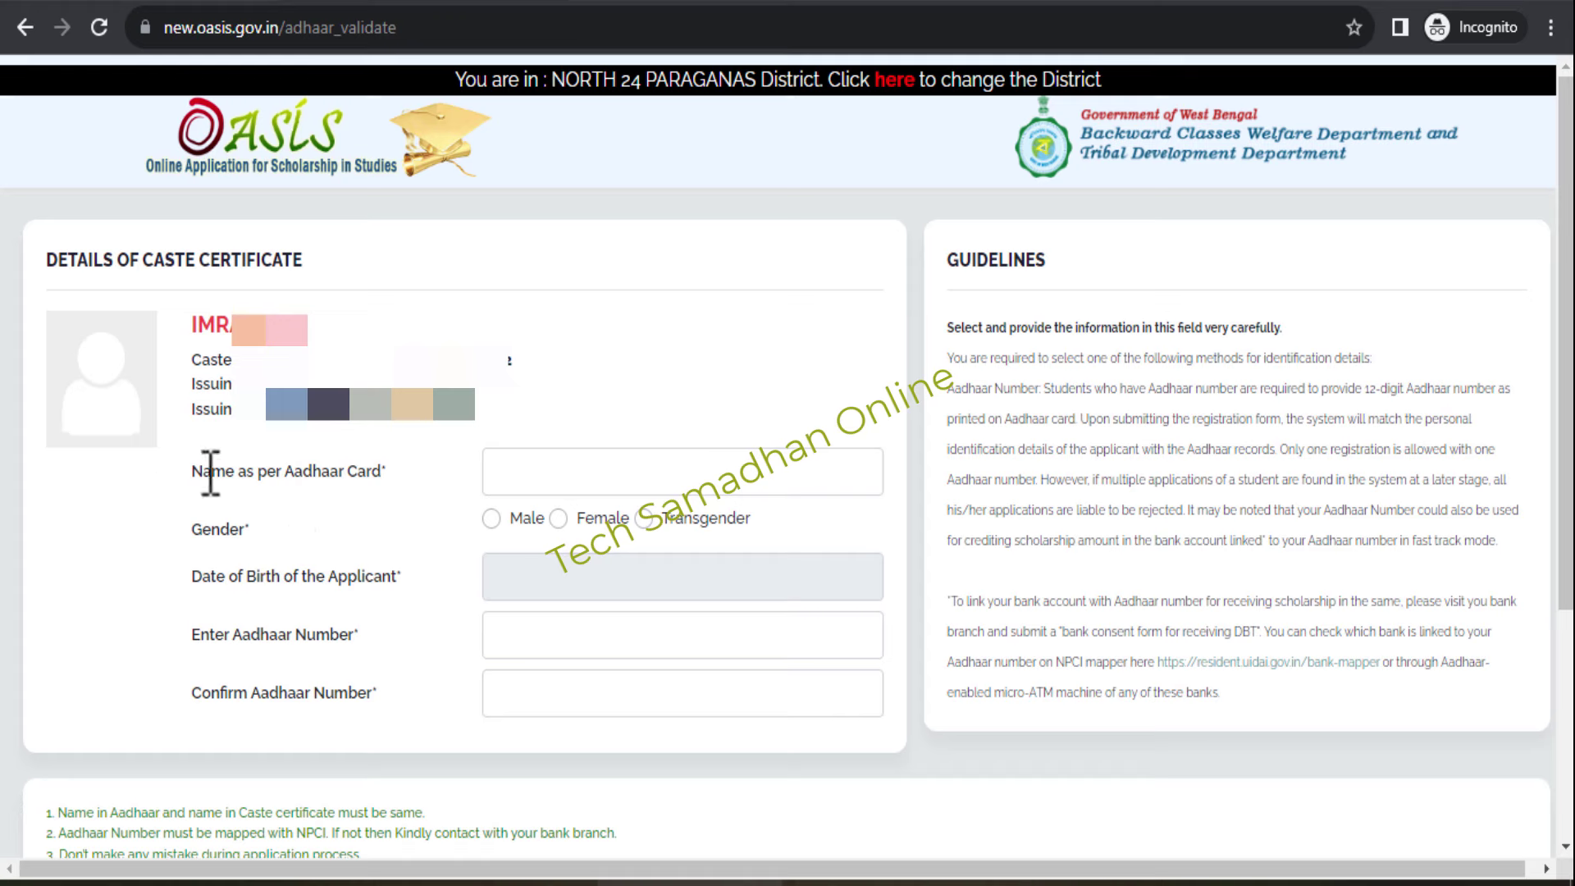
left_click(518, 469)
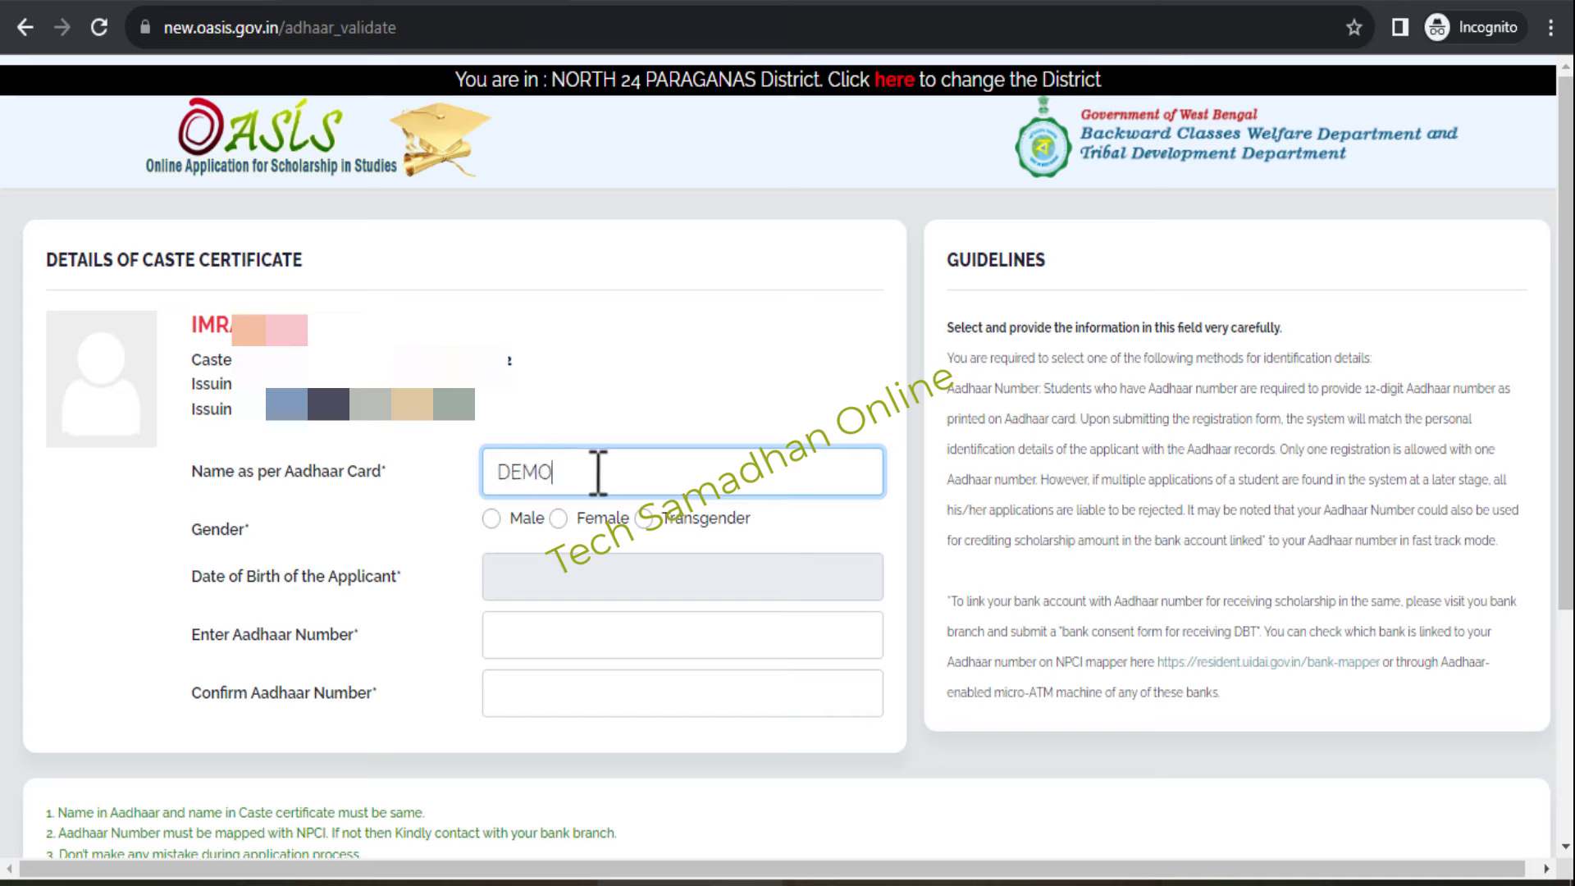
type("DEMO TWSR")
key("BackSpace")
key("BackSpace")
key("BackSpace")
type("EST")
left_click(559, 520)
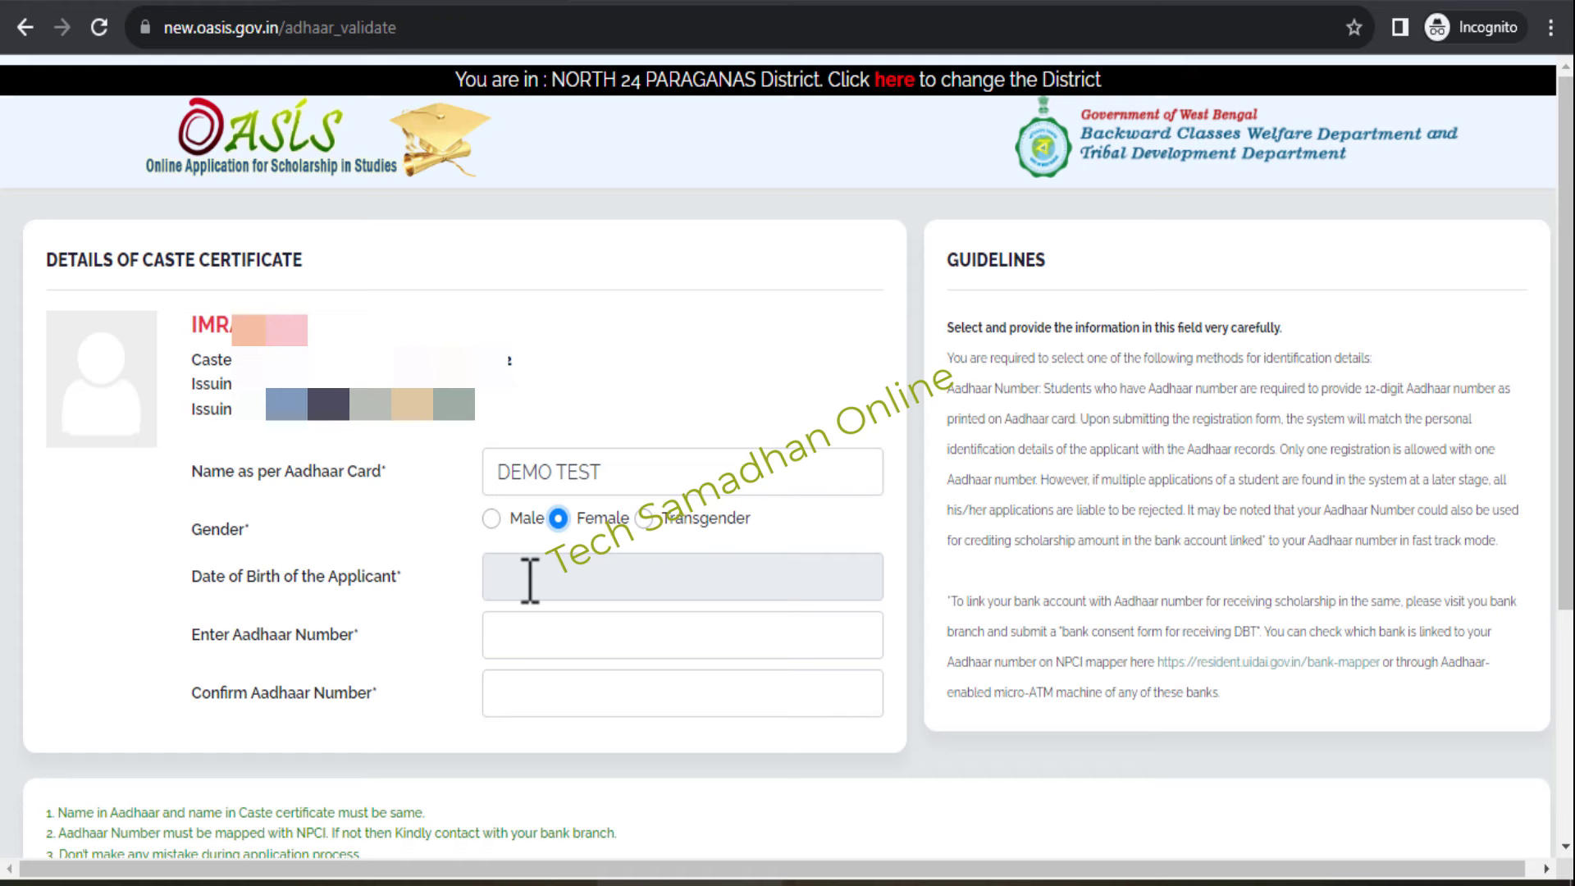
Step: Set the date of birth to 2004-01-01 using the calendar
left_click(529, 578)
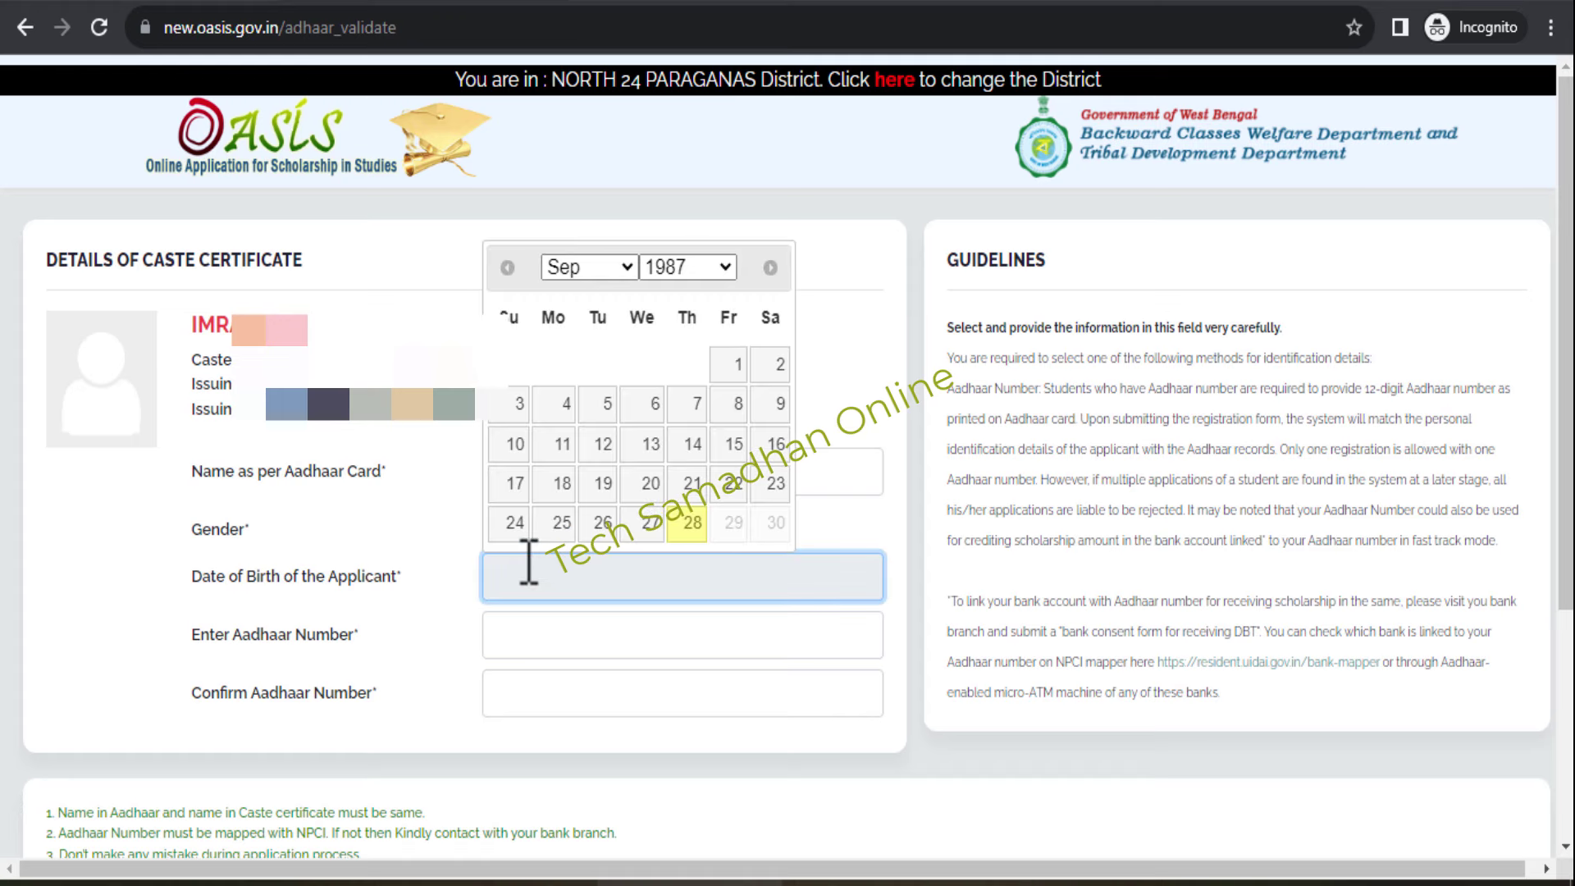
left_click(579, 270)
left_click(579, 300)
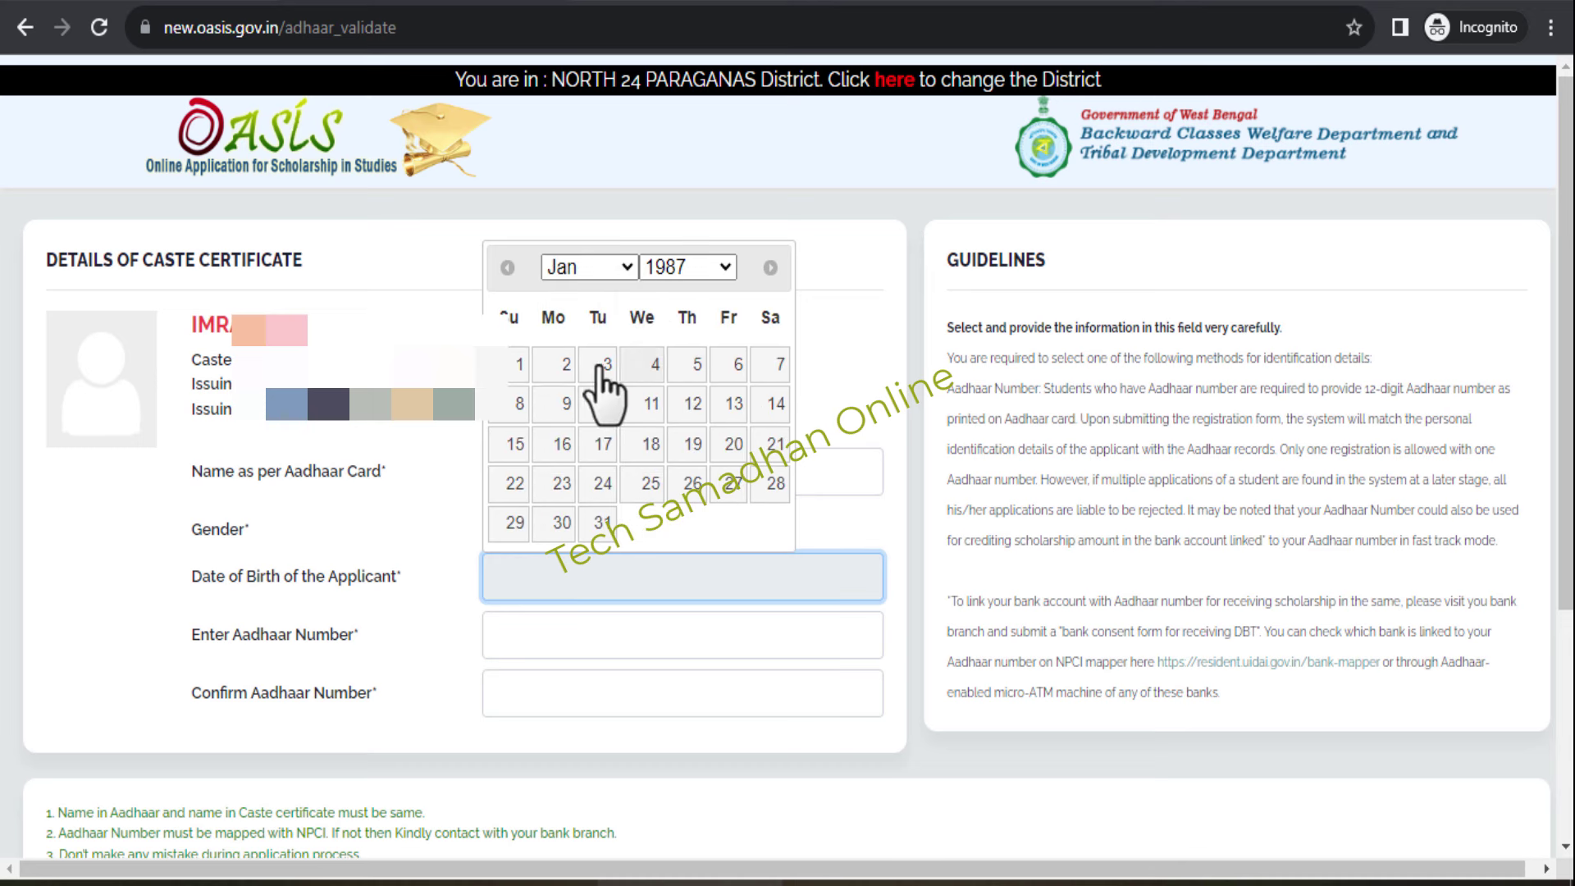
left_click(726, 268)
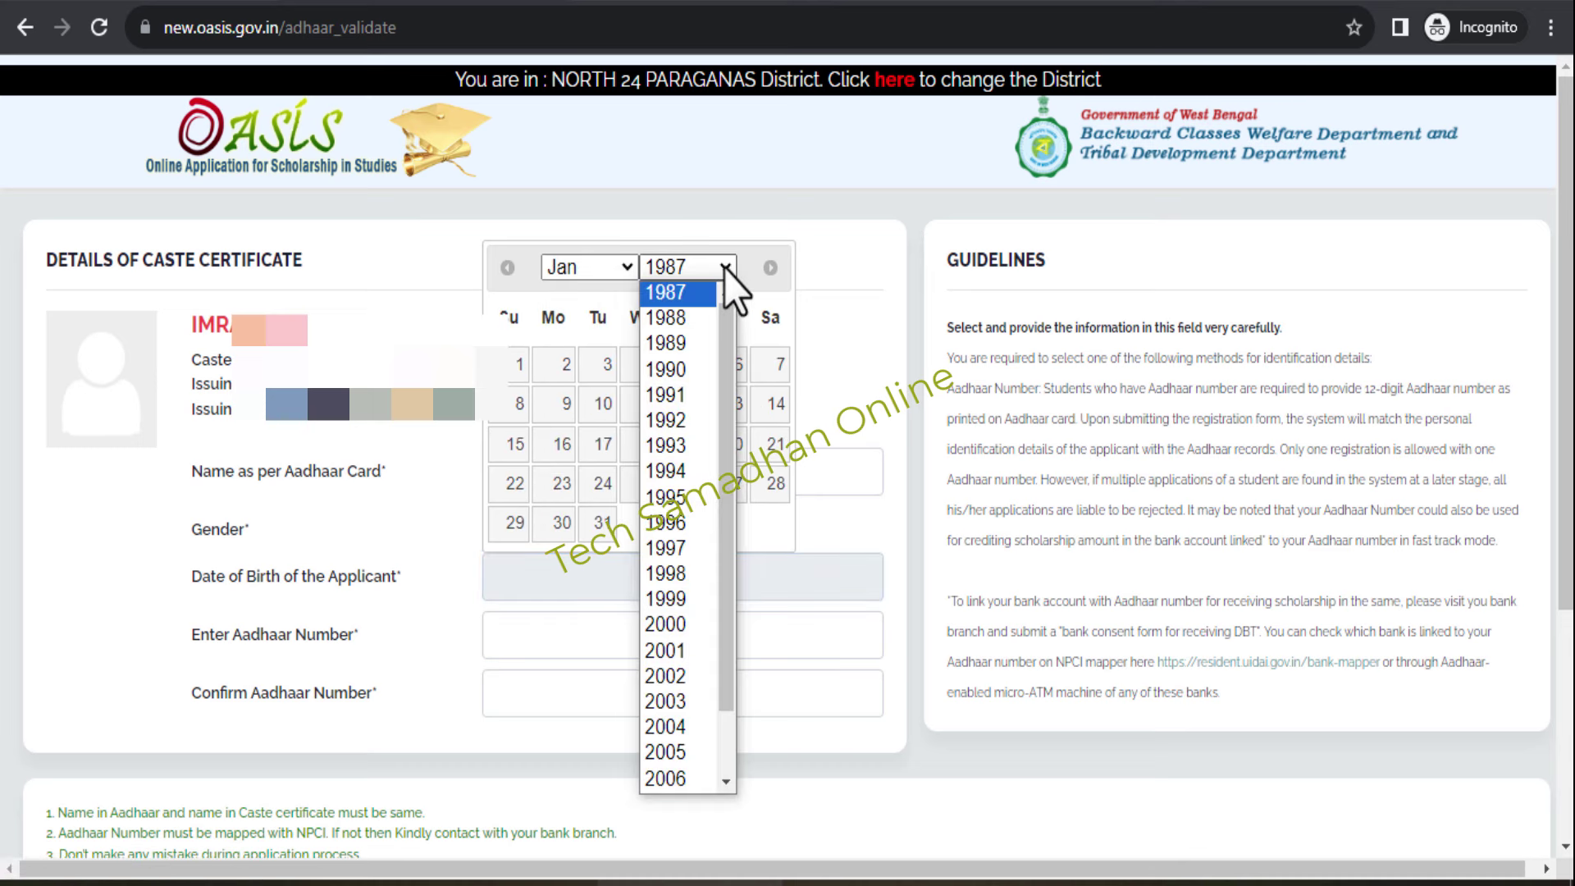
left_click(679, 737)
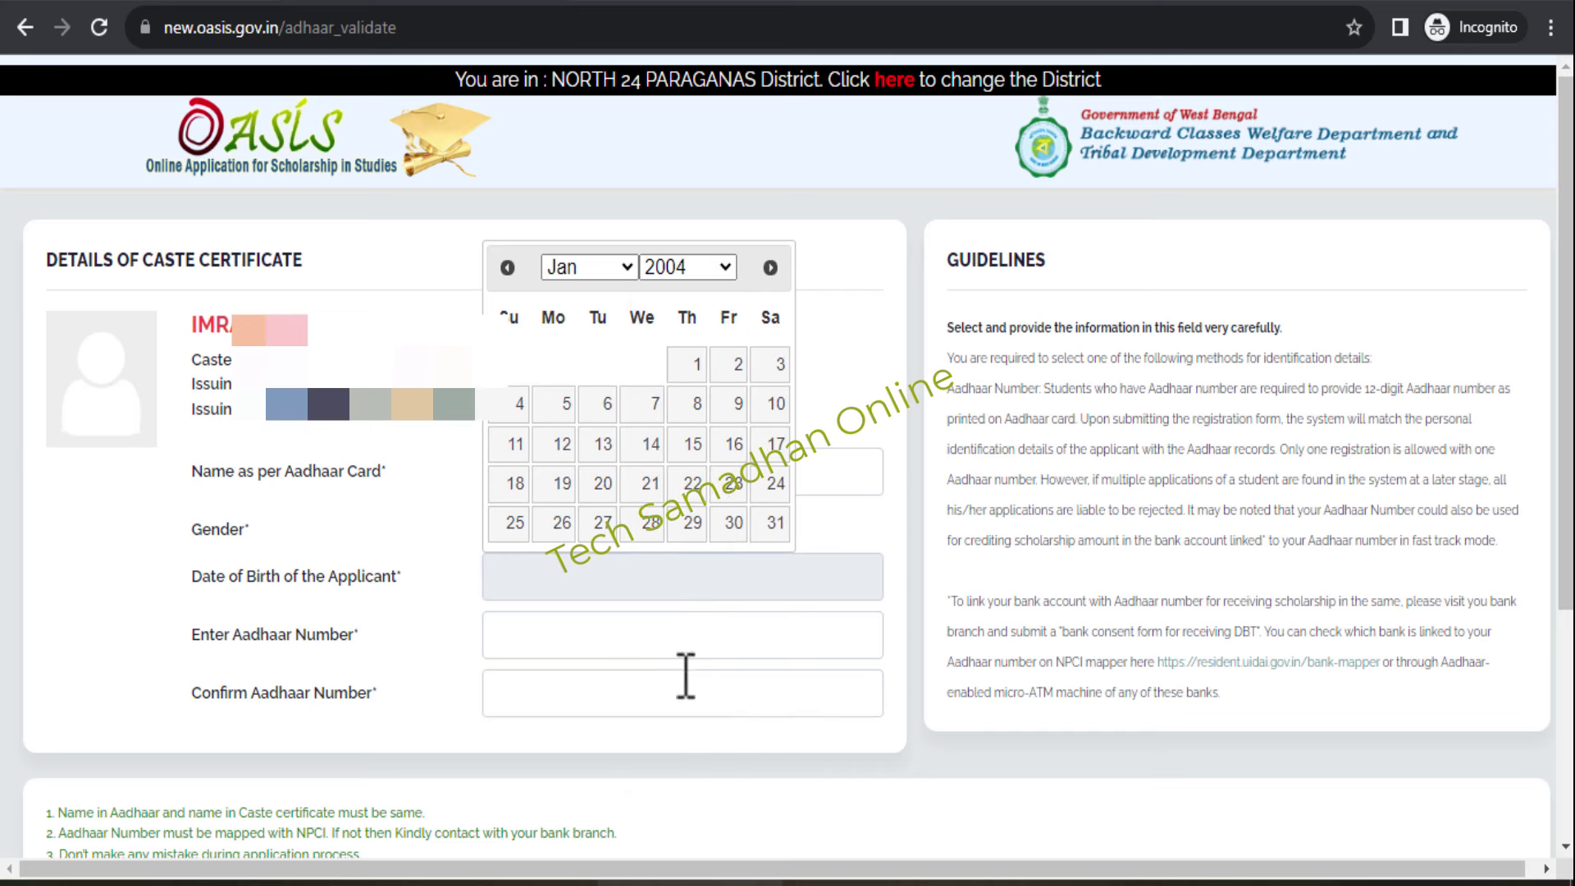
left_click(696, 365)
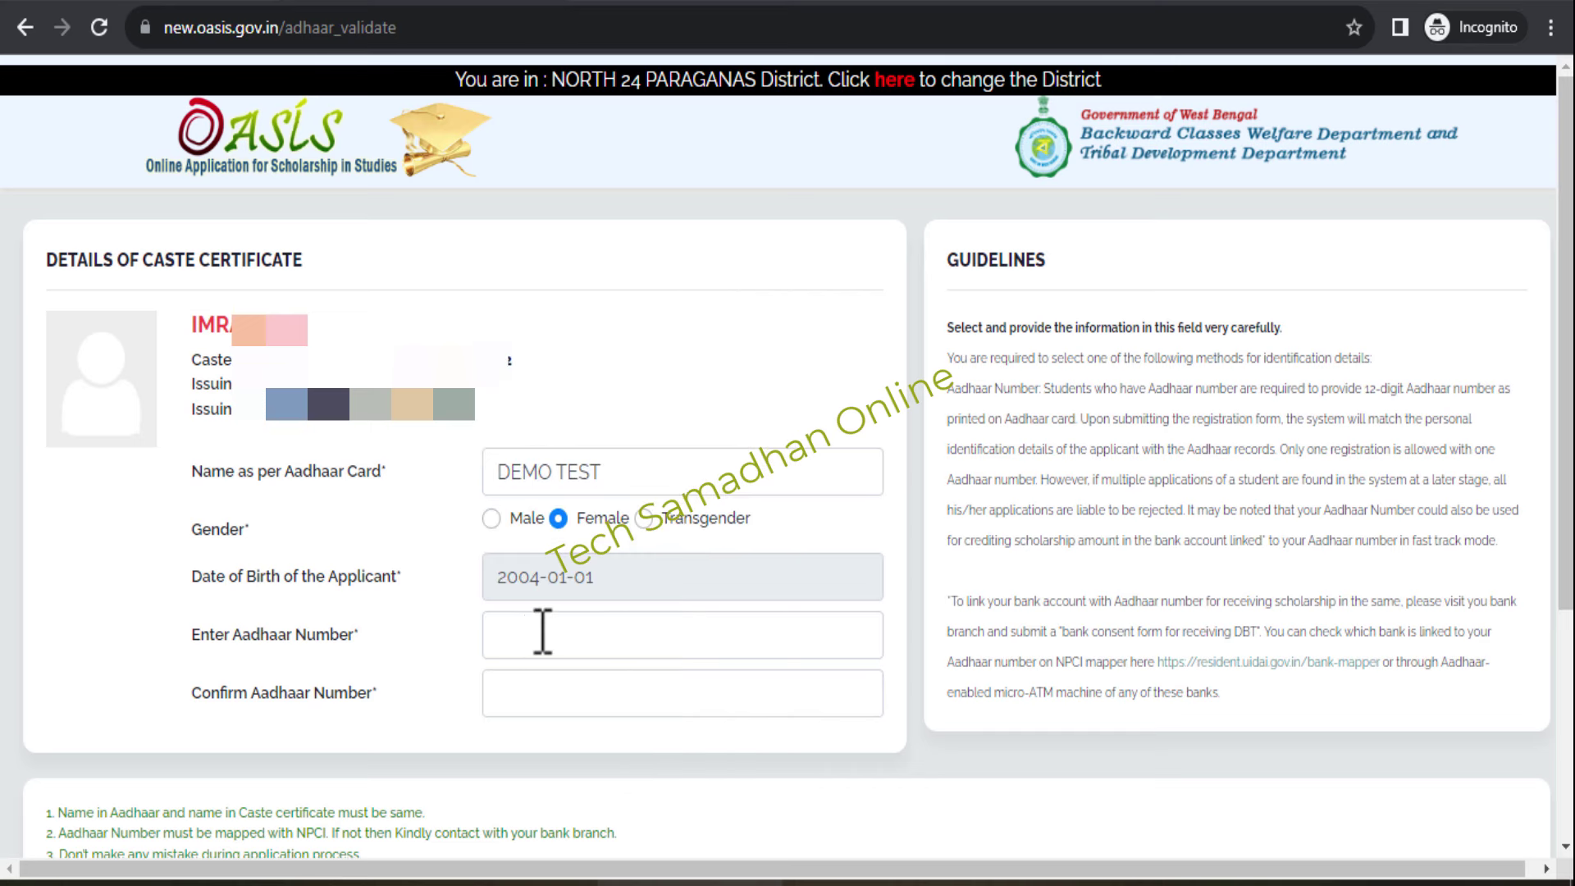
Step: Enter the Aadhaar number and re-enter it to confirm
left_click(537, 636)
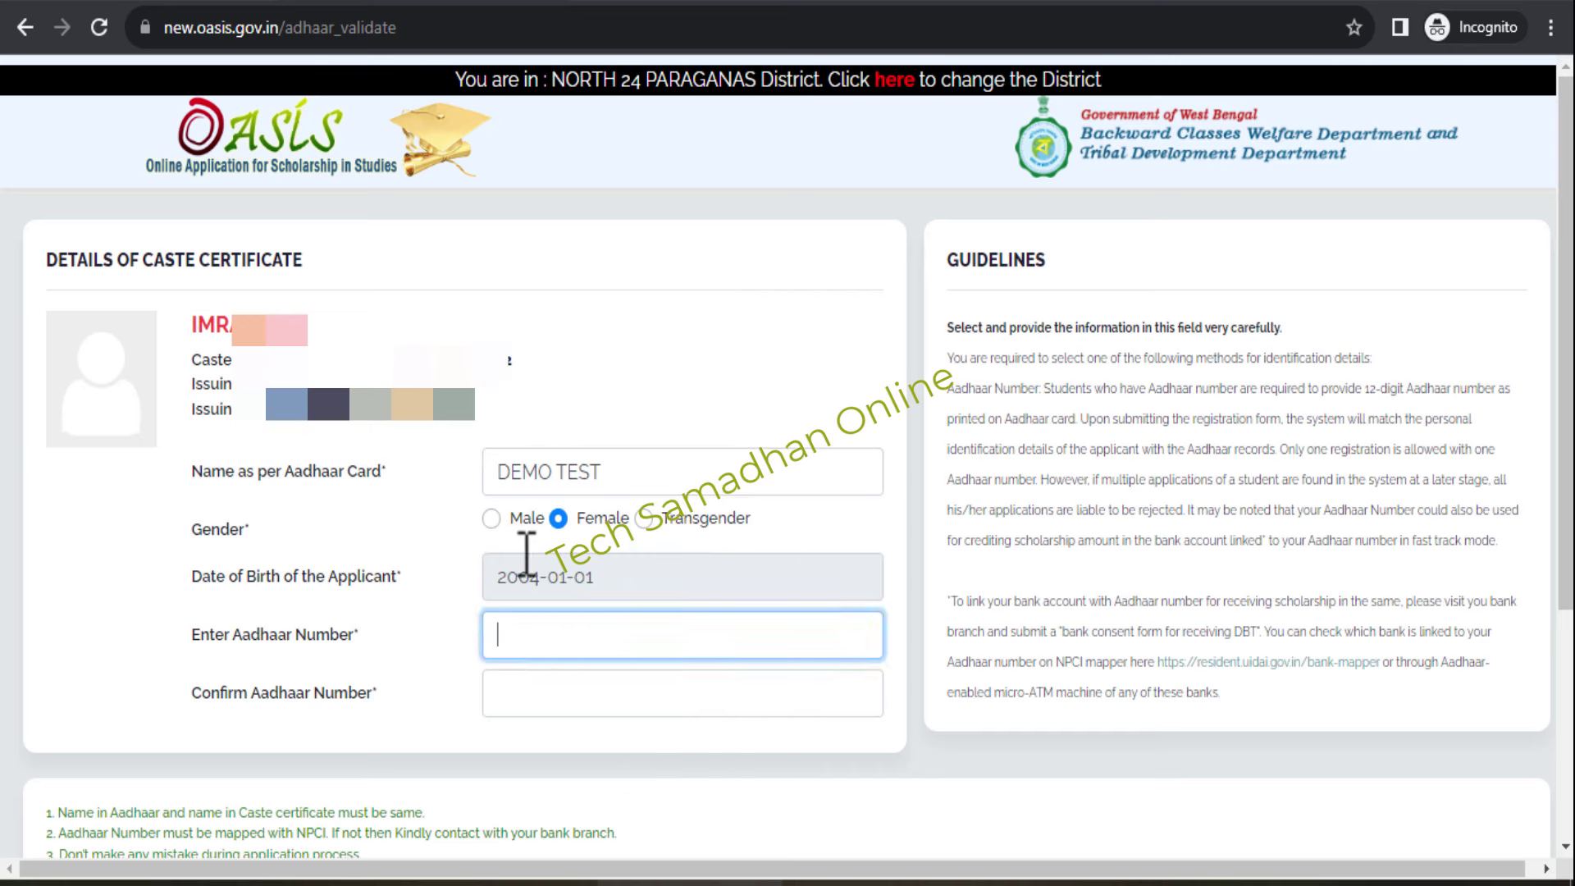
type("••••••••••••")
left_click(528, 703)
type("000000000000")
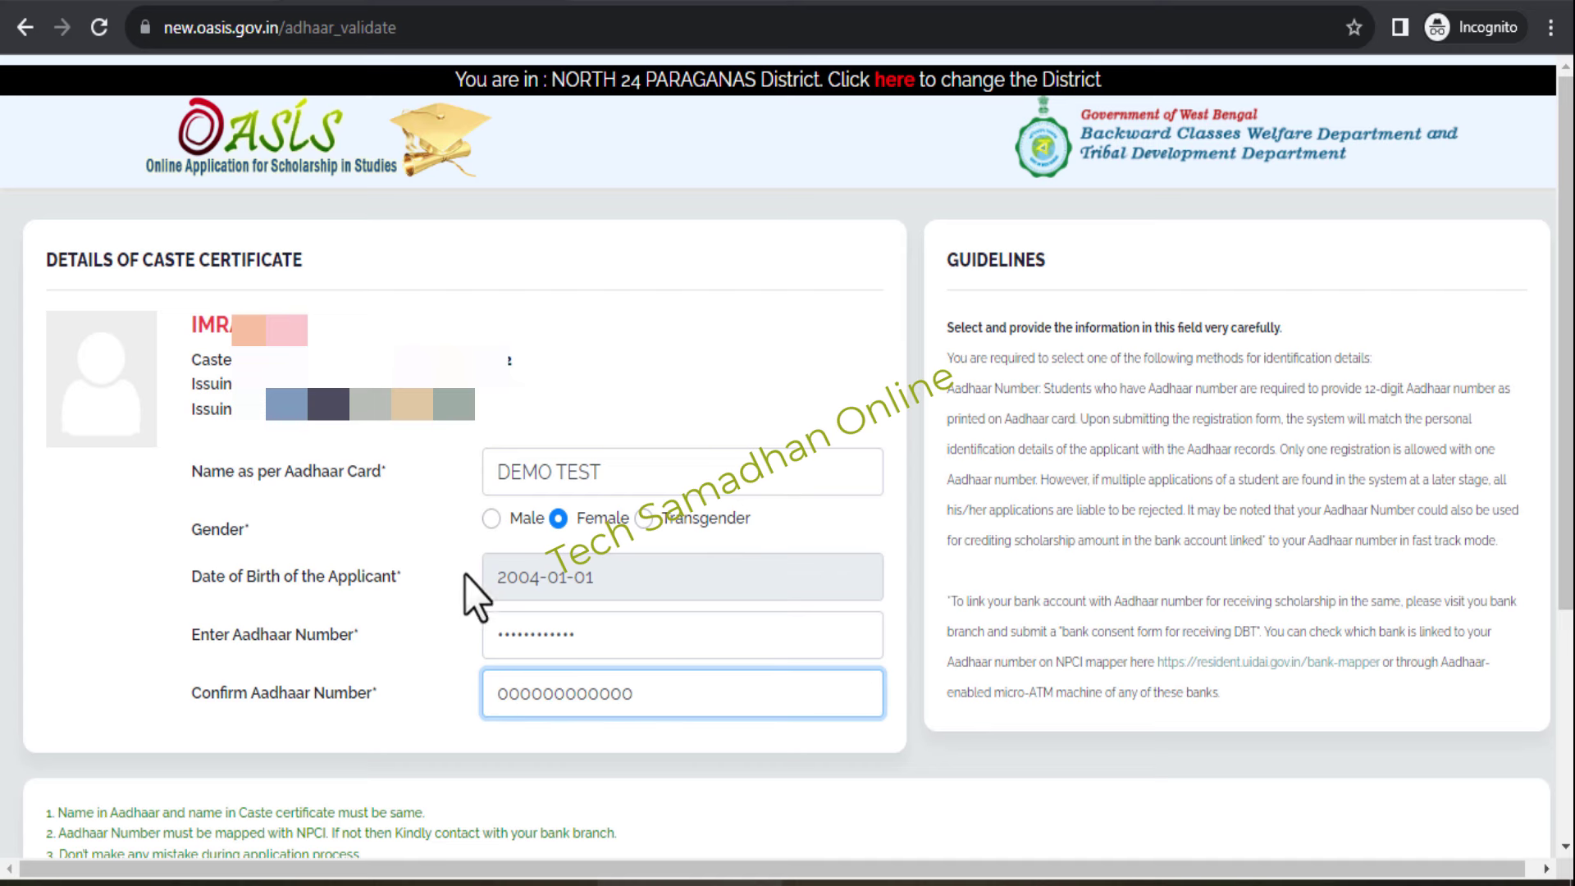
Step: Read through the Aadhaar seeding declaration and the NPCI mapping note
left_click(438, 543)
scroll(438, 544, "down", 4)
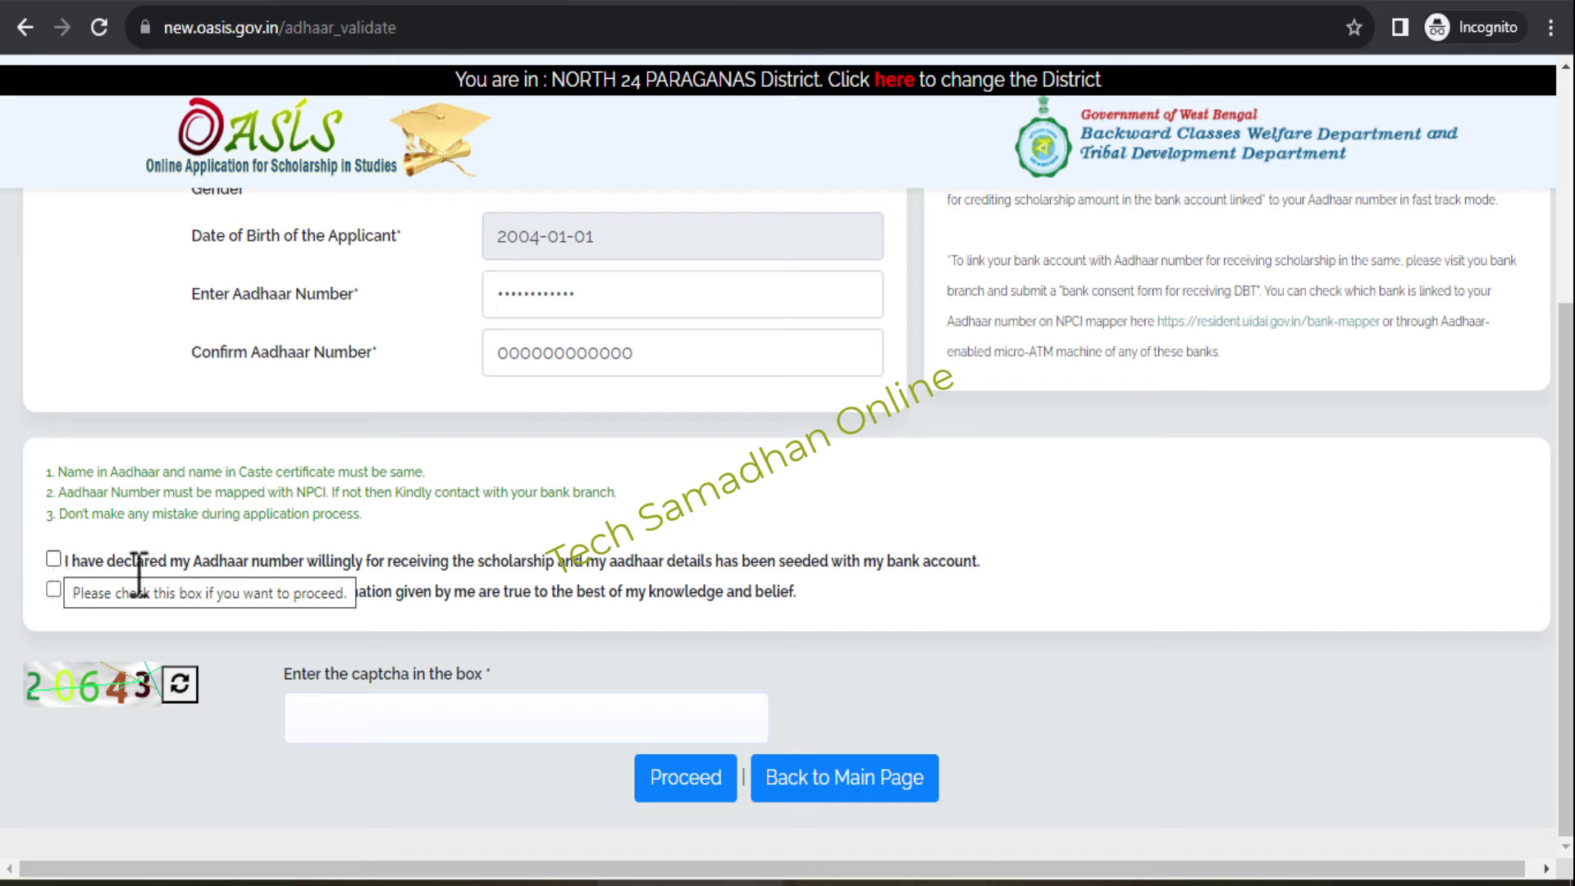
left_click_drag(228, 563, 821, 554)
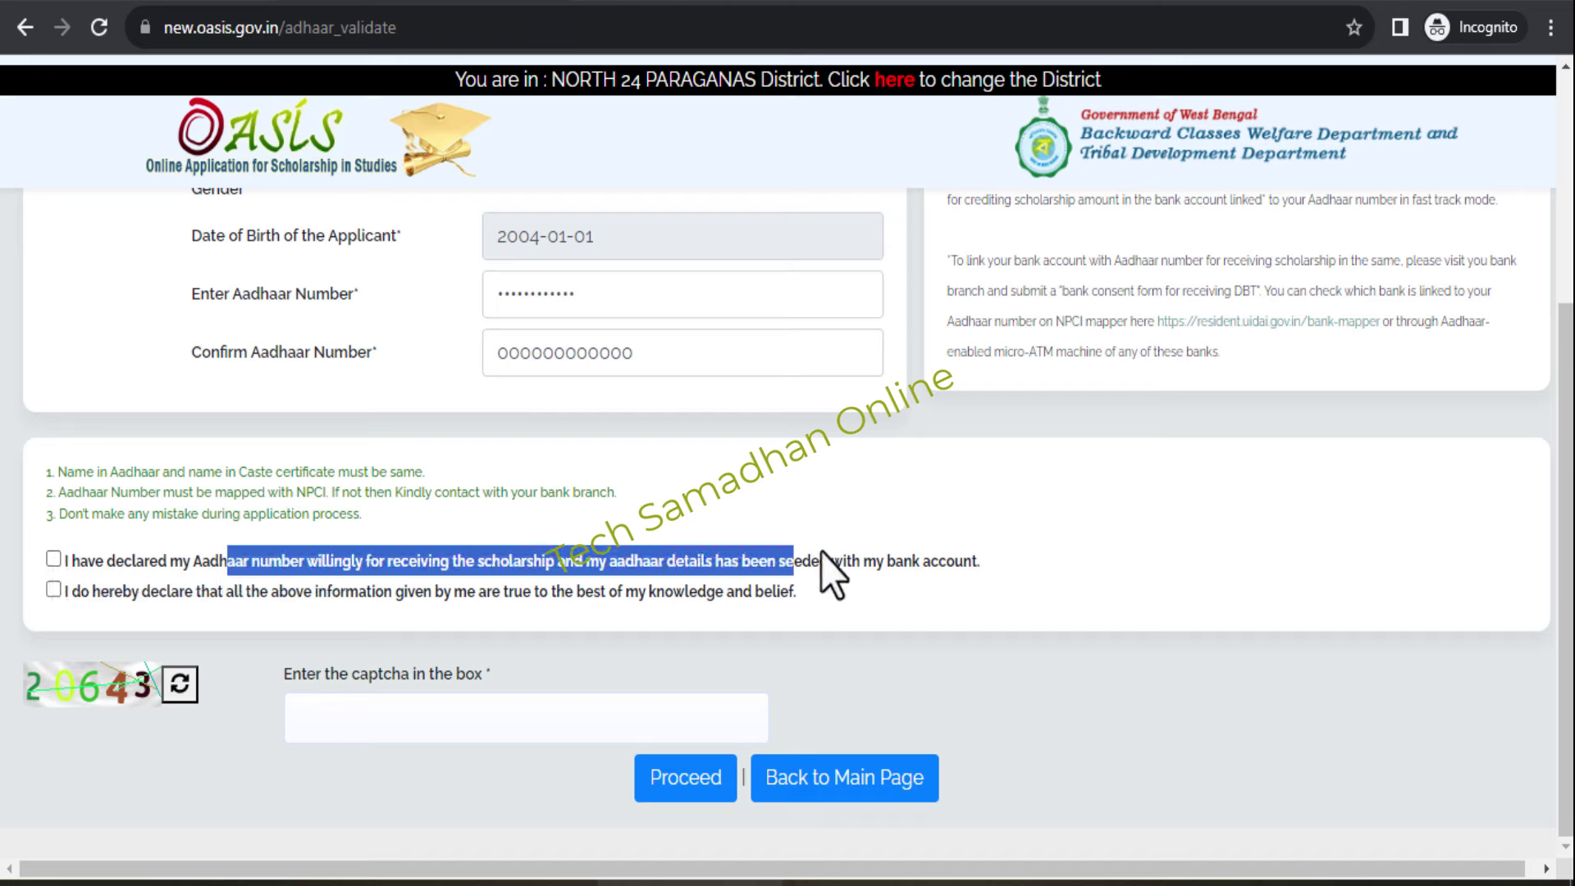
left_click_drag(922, 554, 915, 556)
left_click(755, 551)
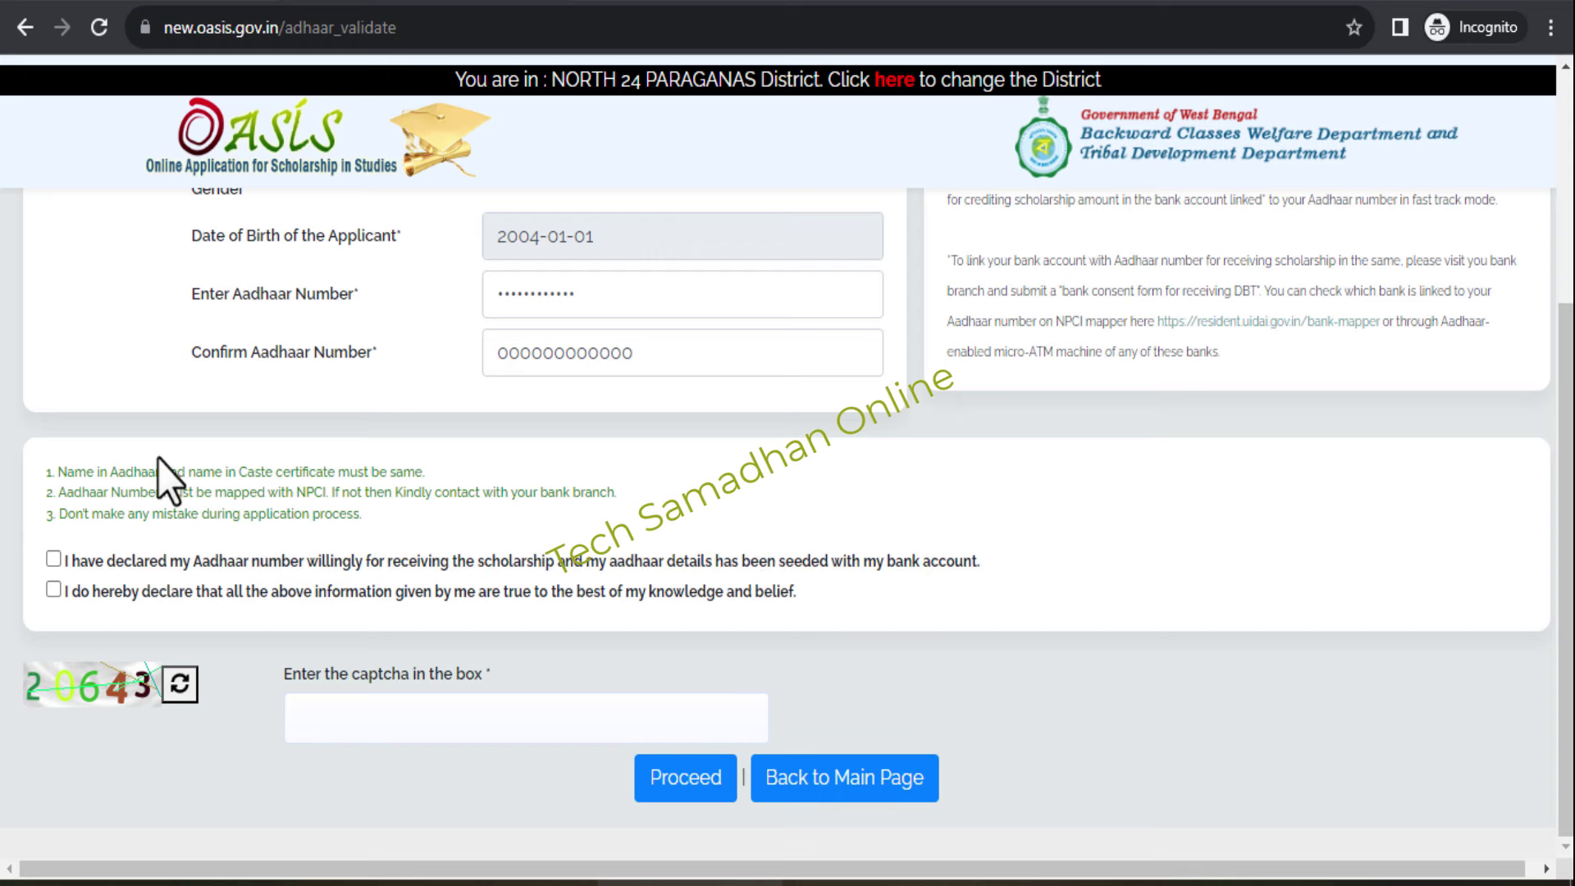
left_click_drag(60, 493, 336, 493)
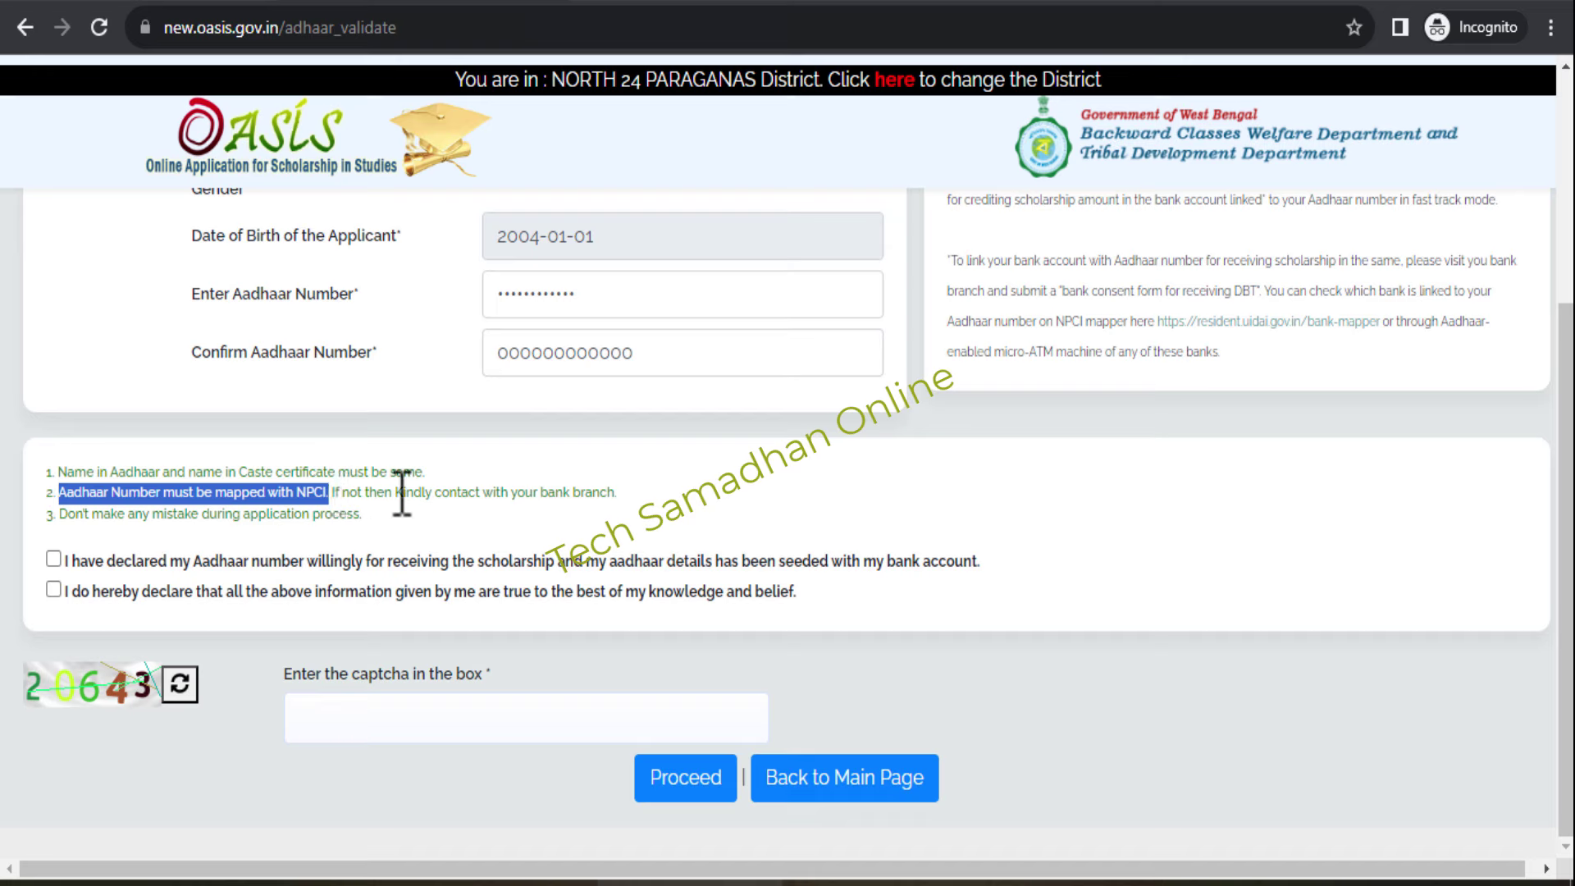
Step: Tick both Aadhaar declarations, enter captcha 20643, and proceed to the registration form
left_click(53, 590)
left_click(408, 713)
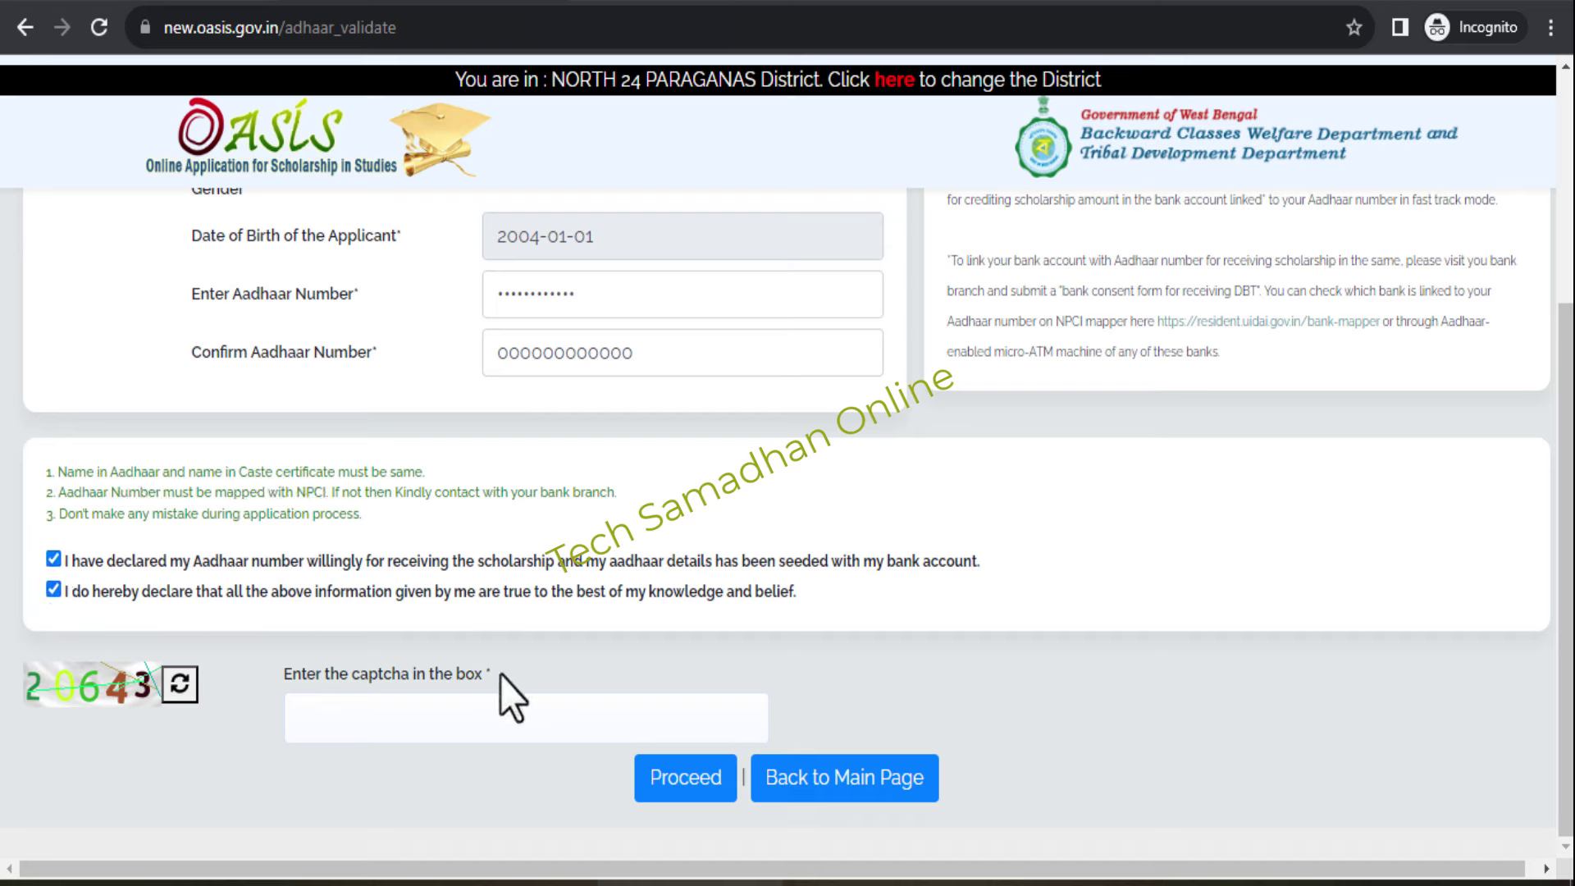
type("20")
type("643")
left_click(658, 788)
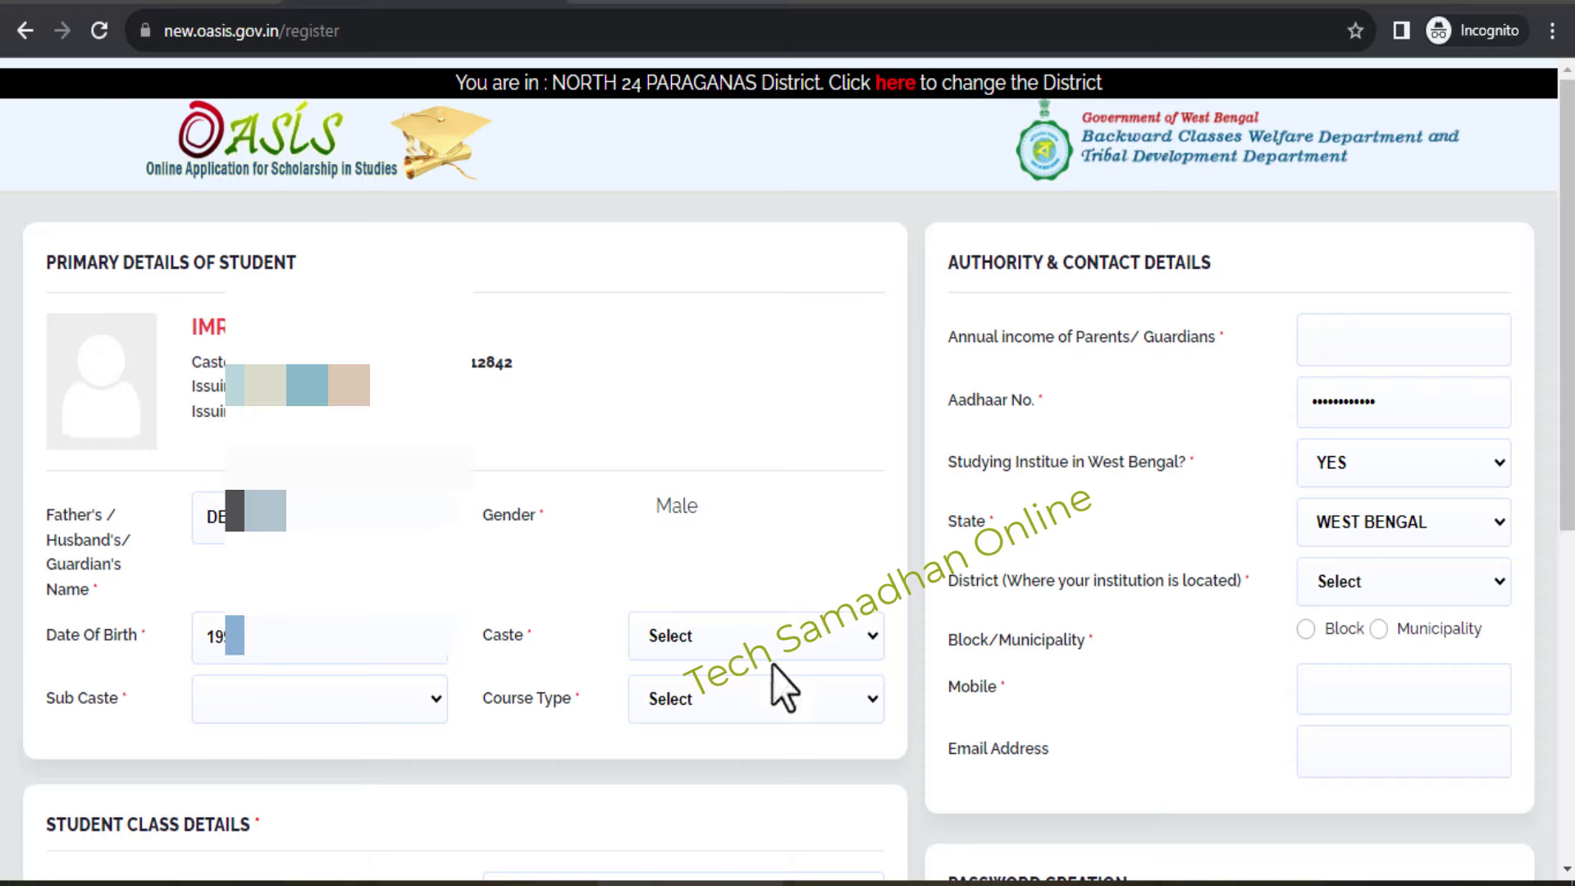
Step: Set caste to OBC B, leave the empty sub caste list, and choose Regular Full Time course type
left_click(746, 644)
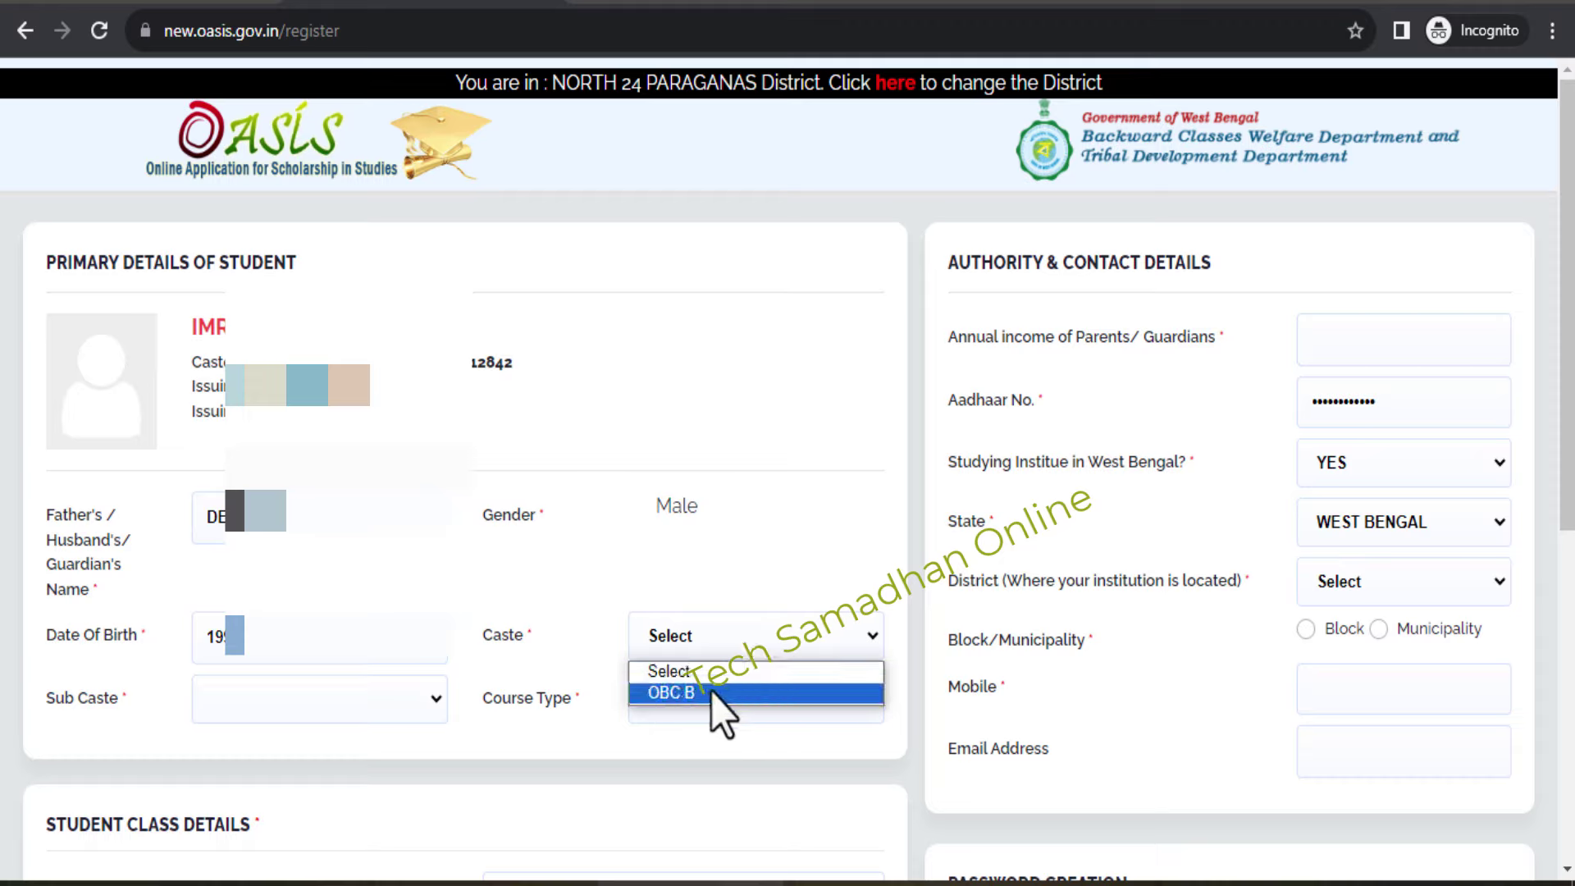
left_click(711, 691)
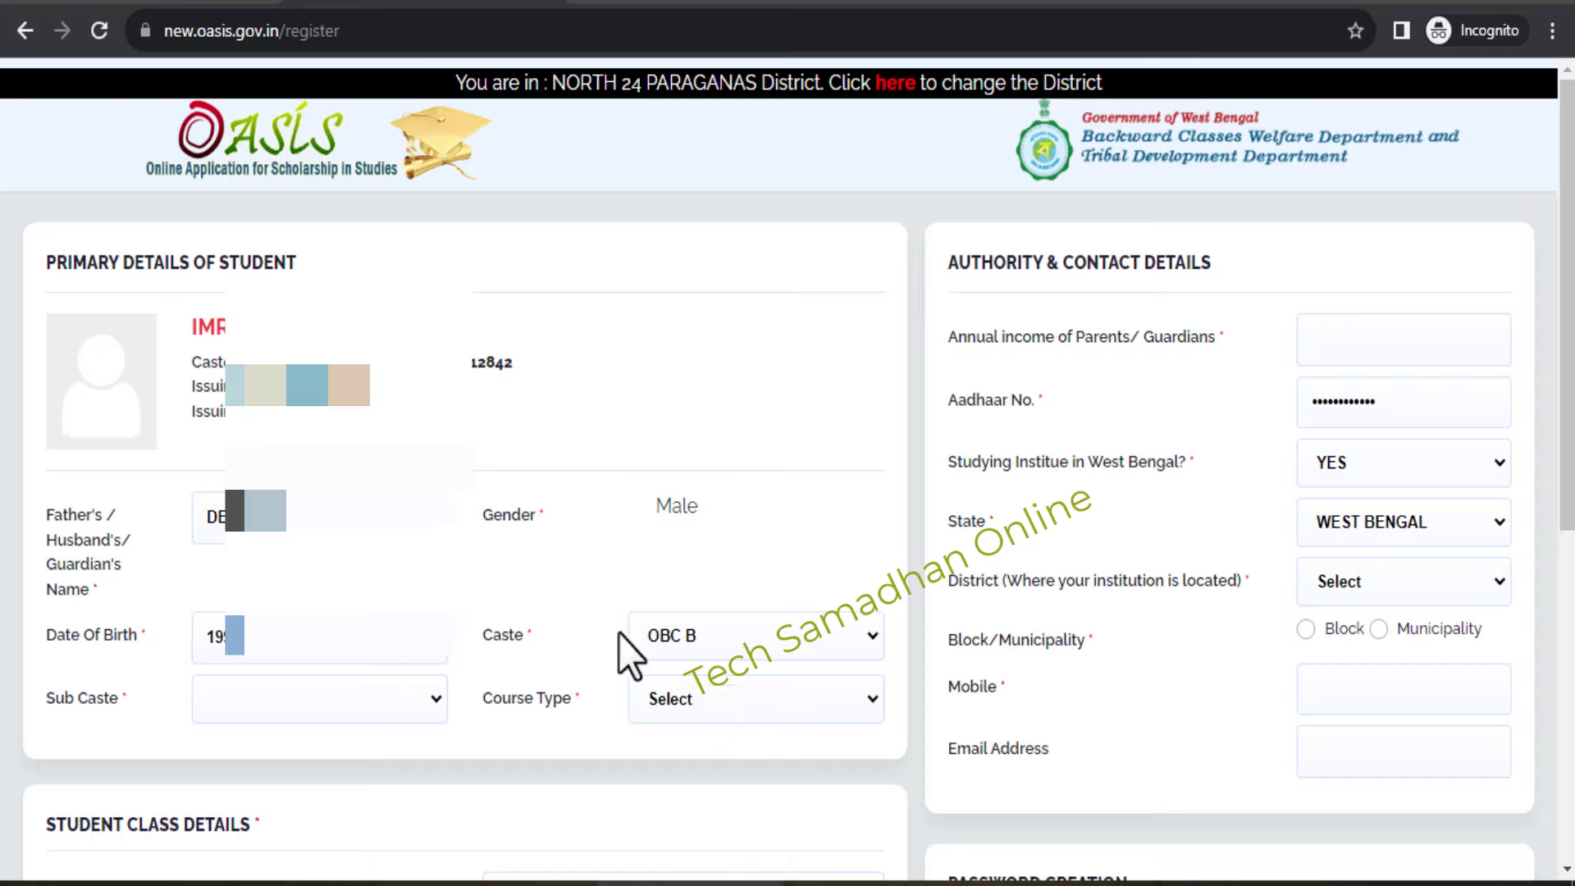
left_click(415, 707)
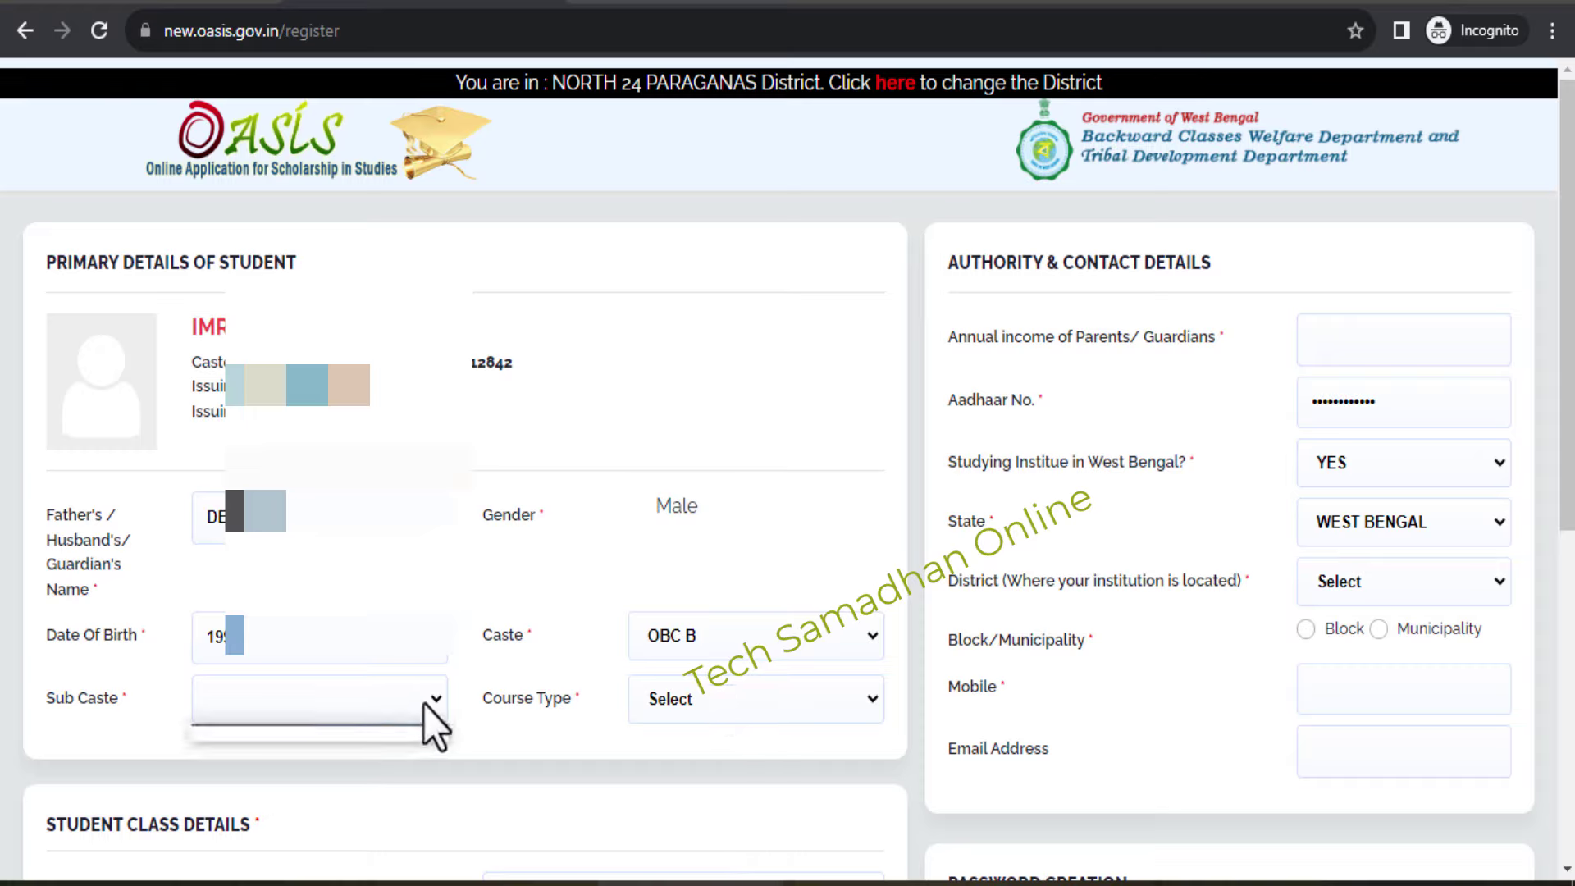
left_click(430, 698)
left_click(430, 698)
left_click(432, 697)
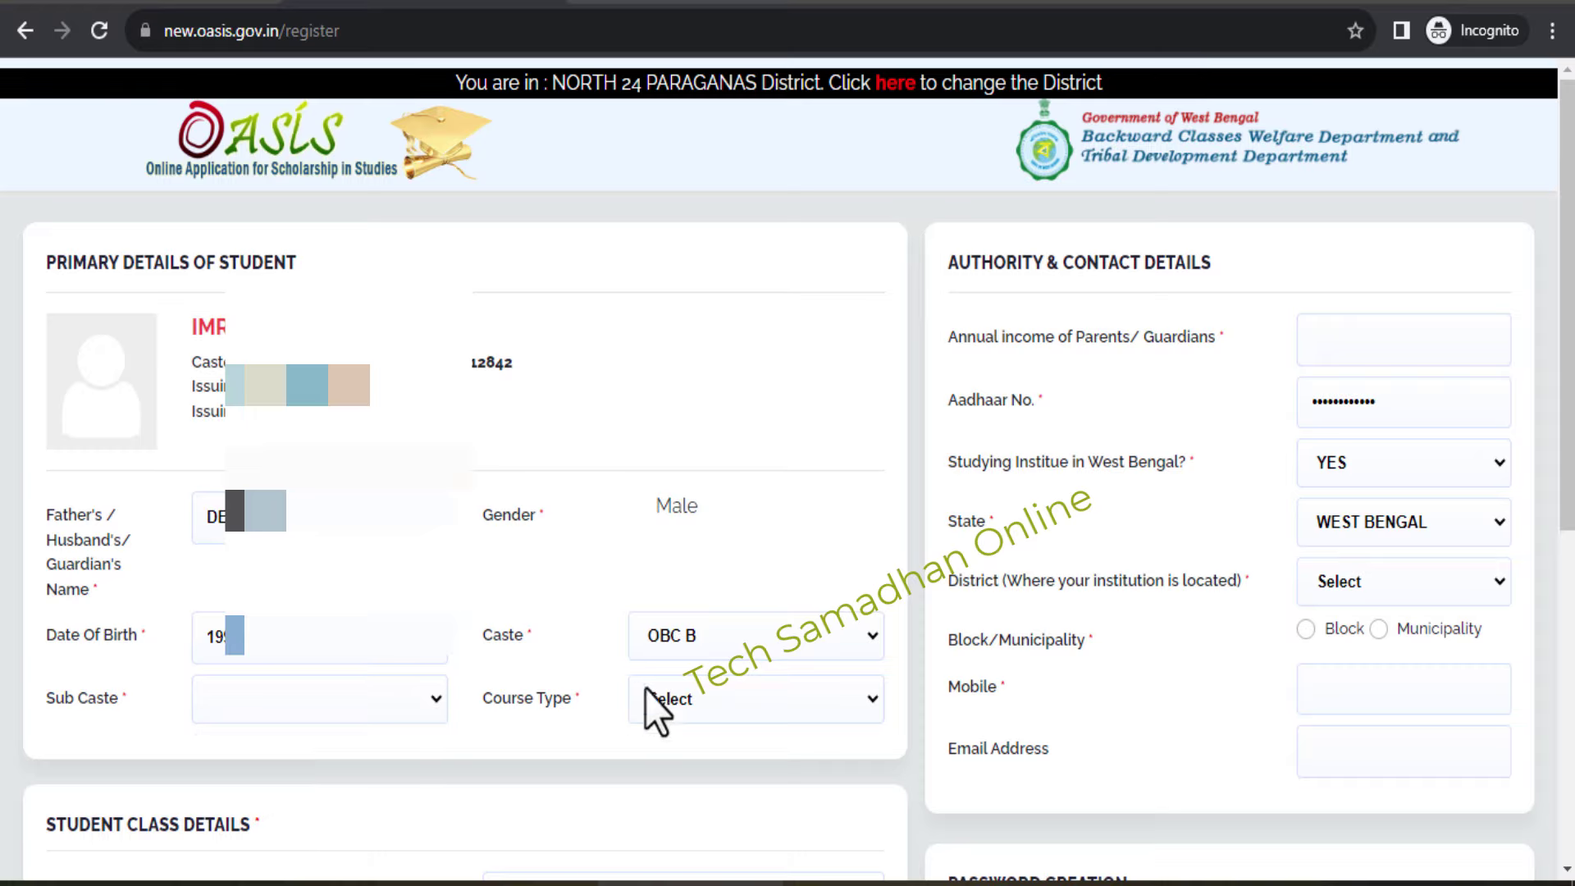
left_click(669, 696)
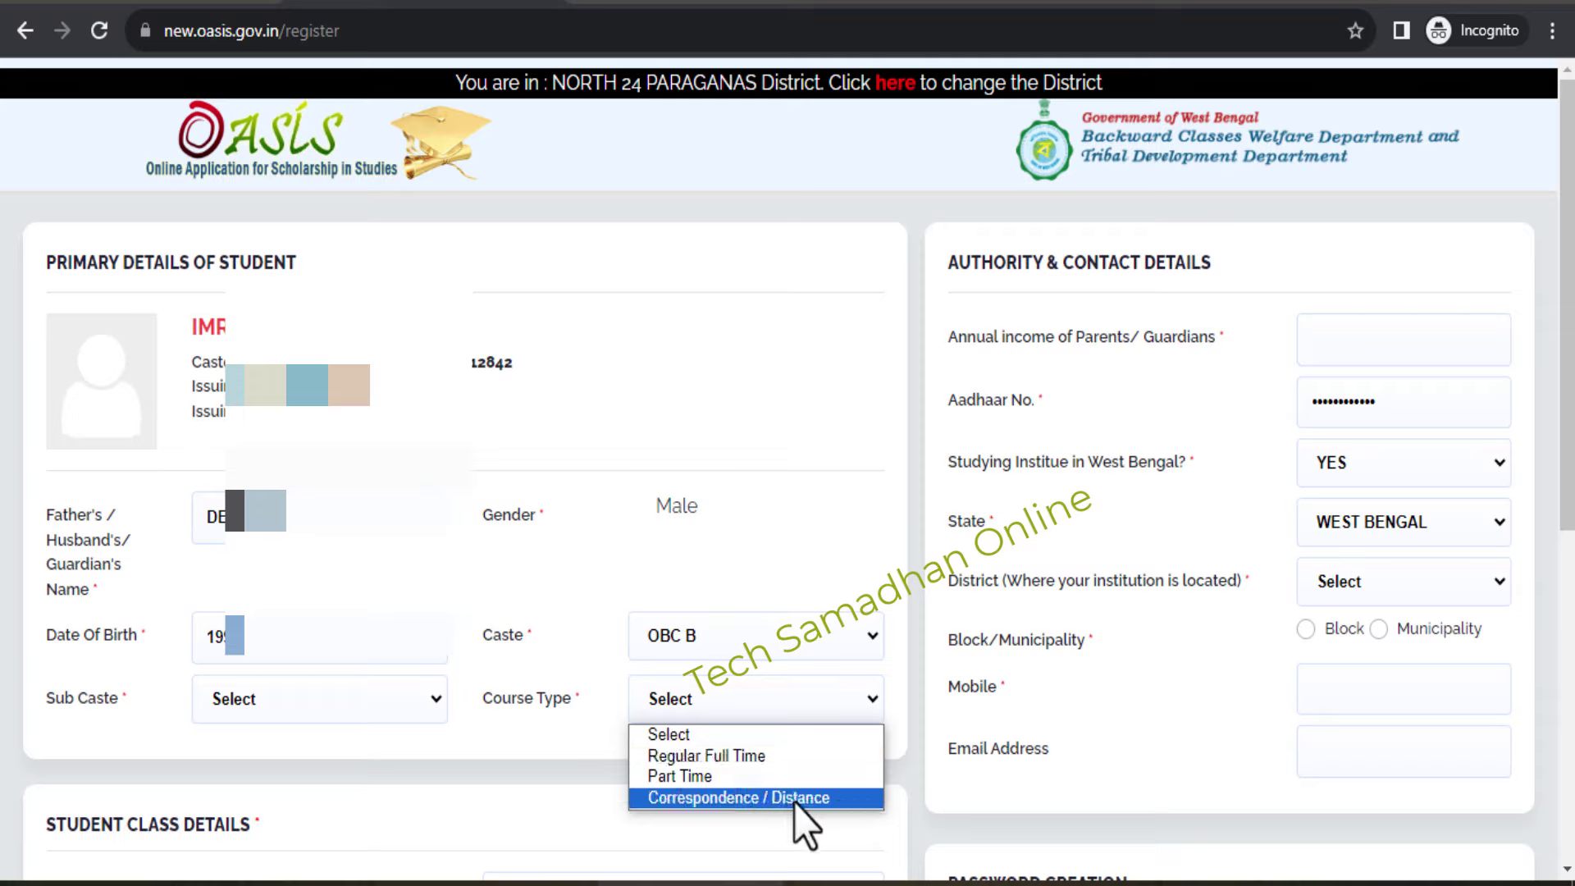
left_click(738, 755)
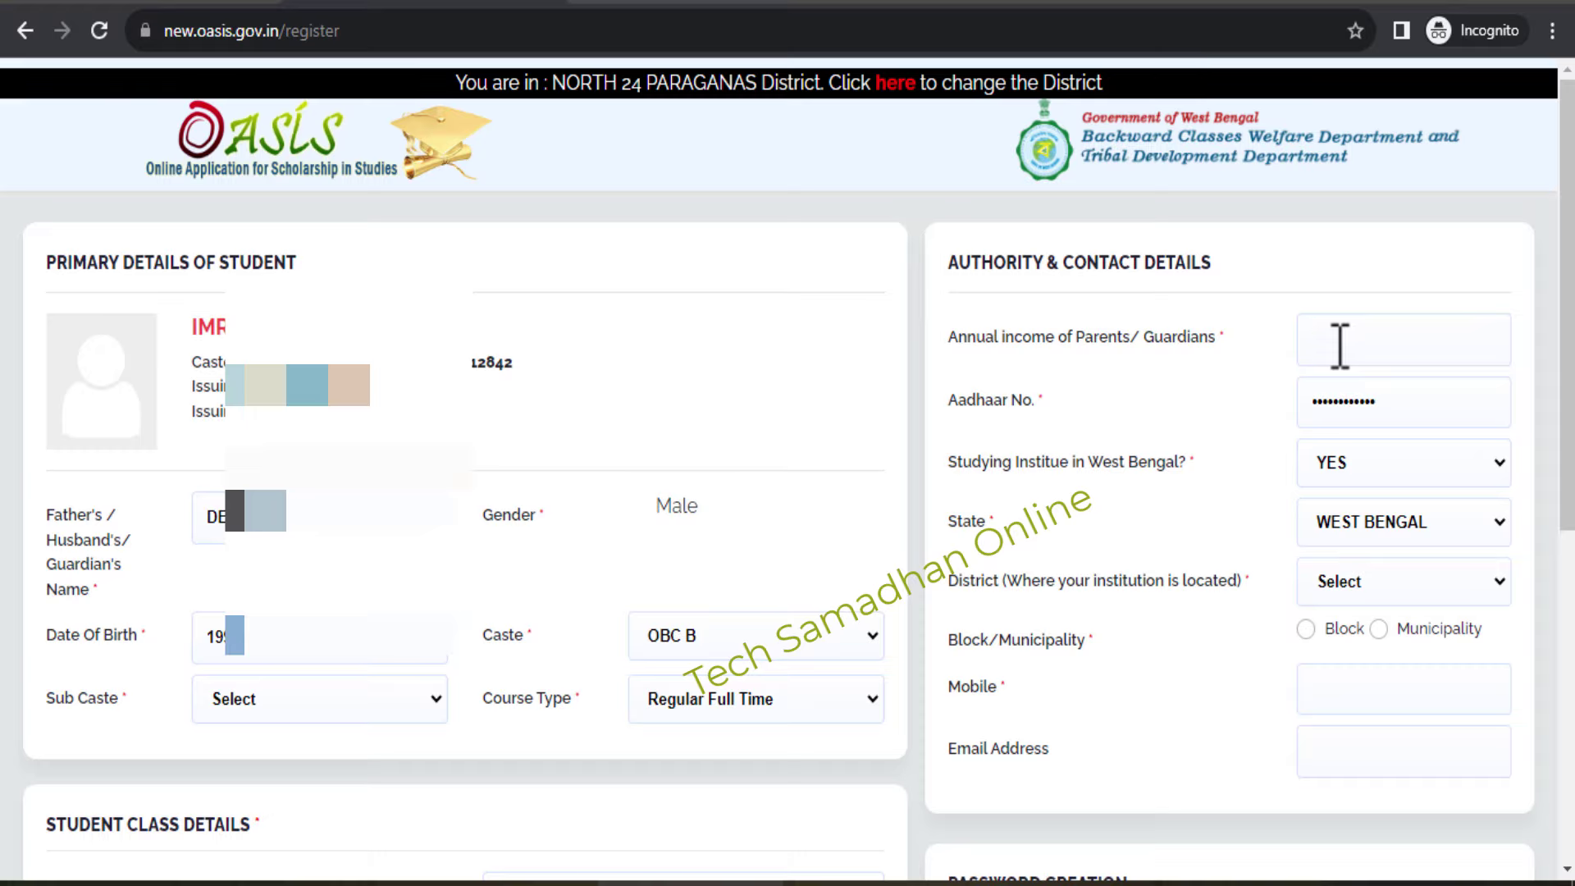
Step: Enter annual income 60000 and keep YES for the institute being in West Bengal
type("60000")
left_click_drag(973, 462, 1183, 462)
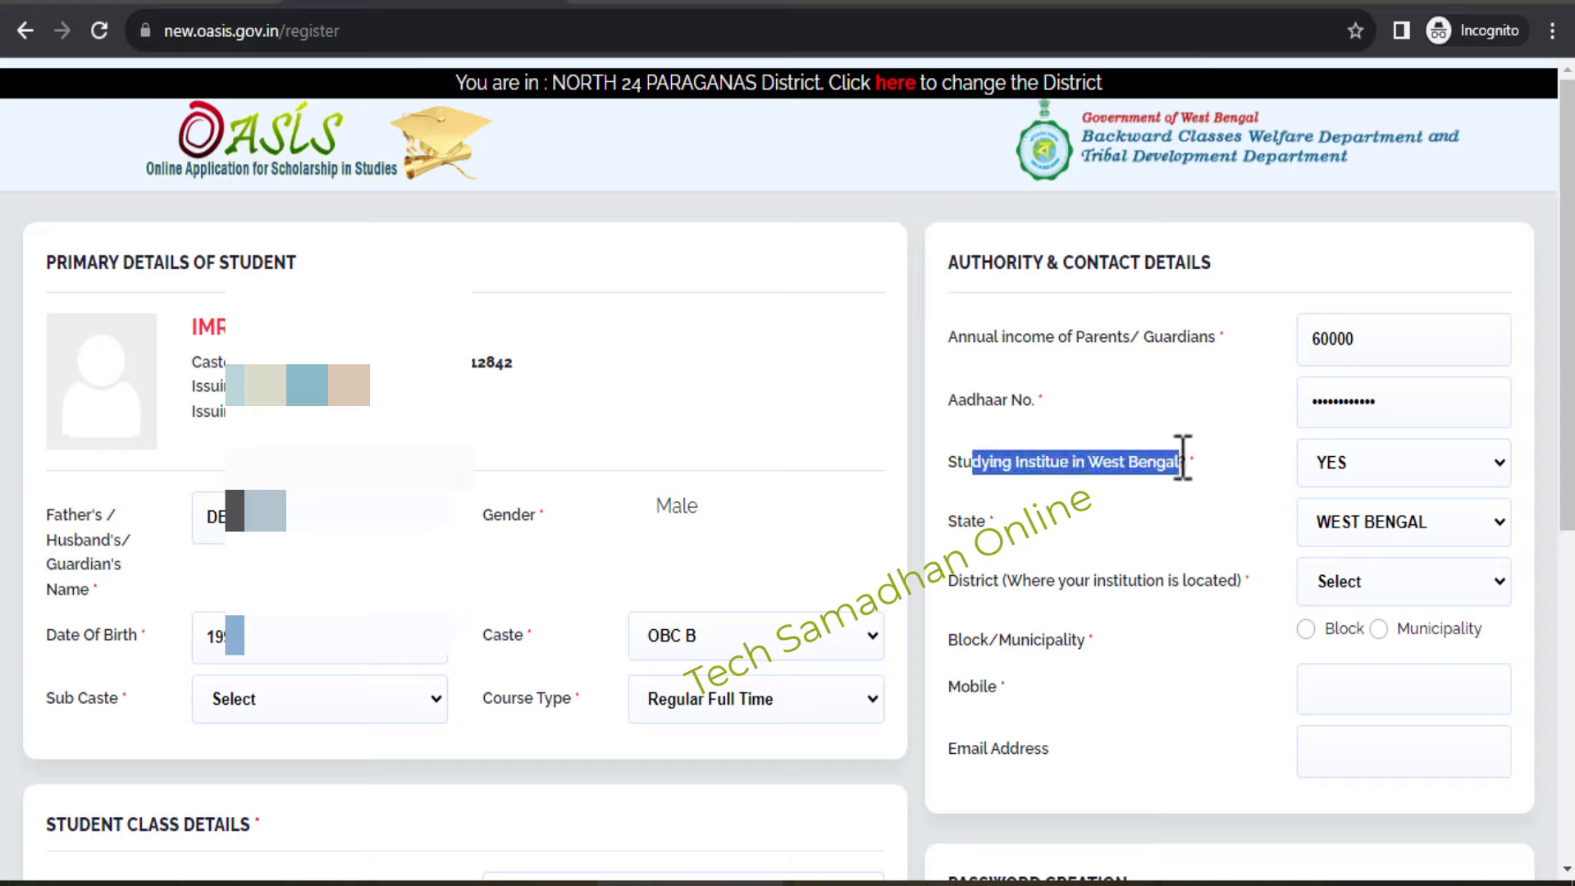
left_click(1182, 462)
left_click(1325, 465)
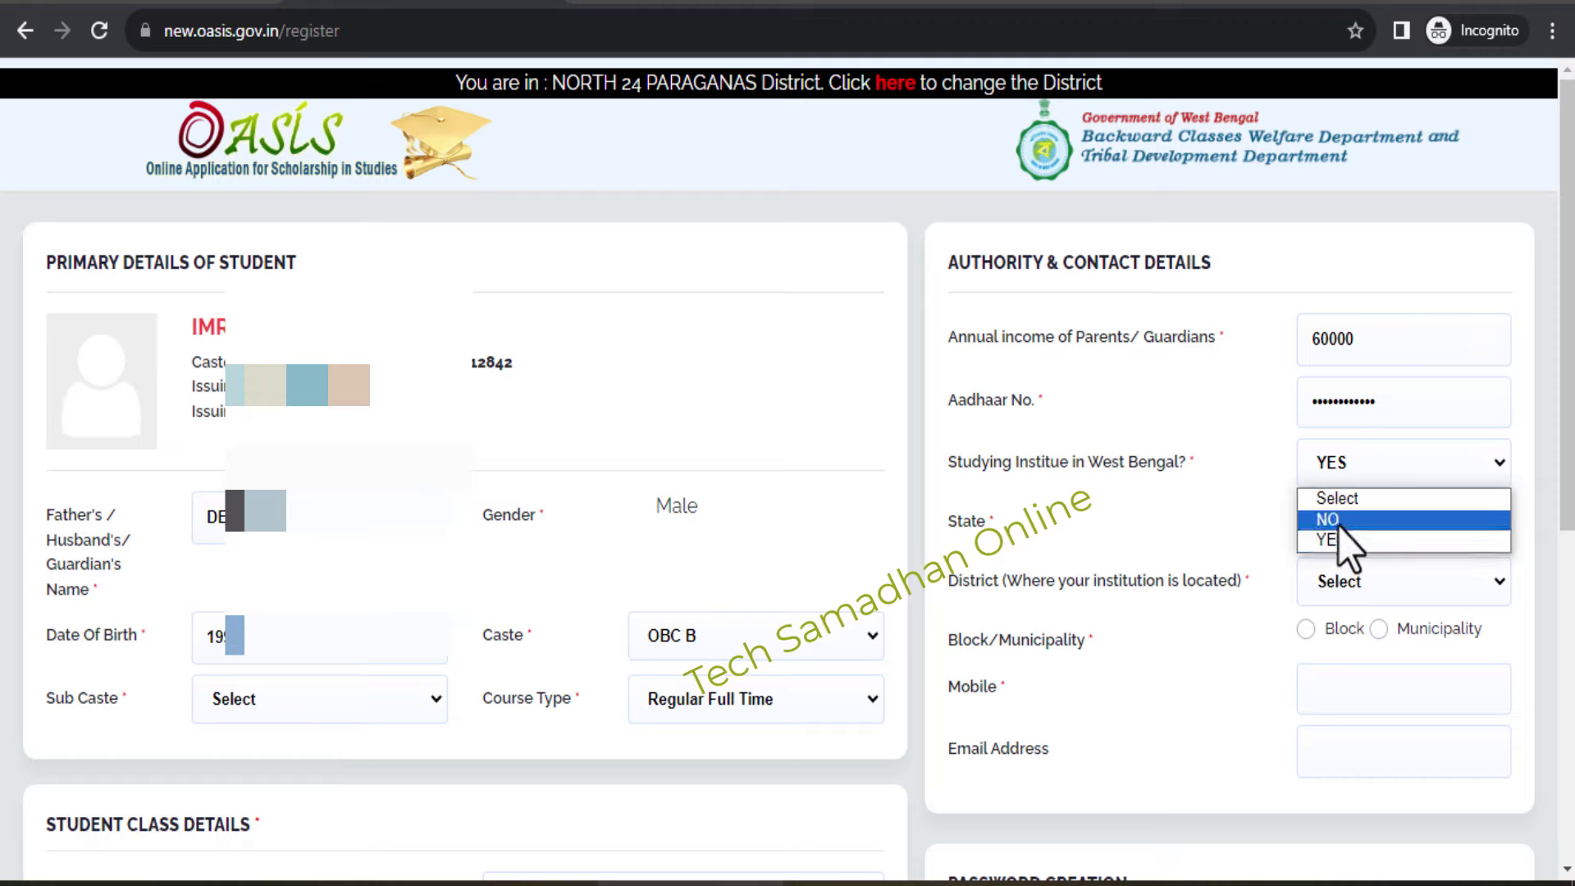
left_click(1260, 497)
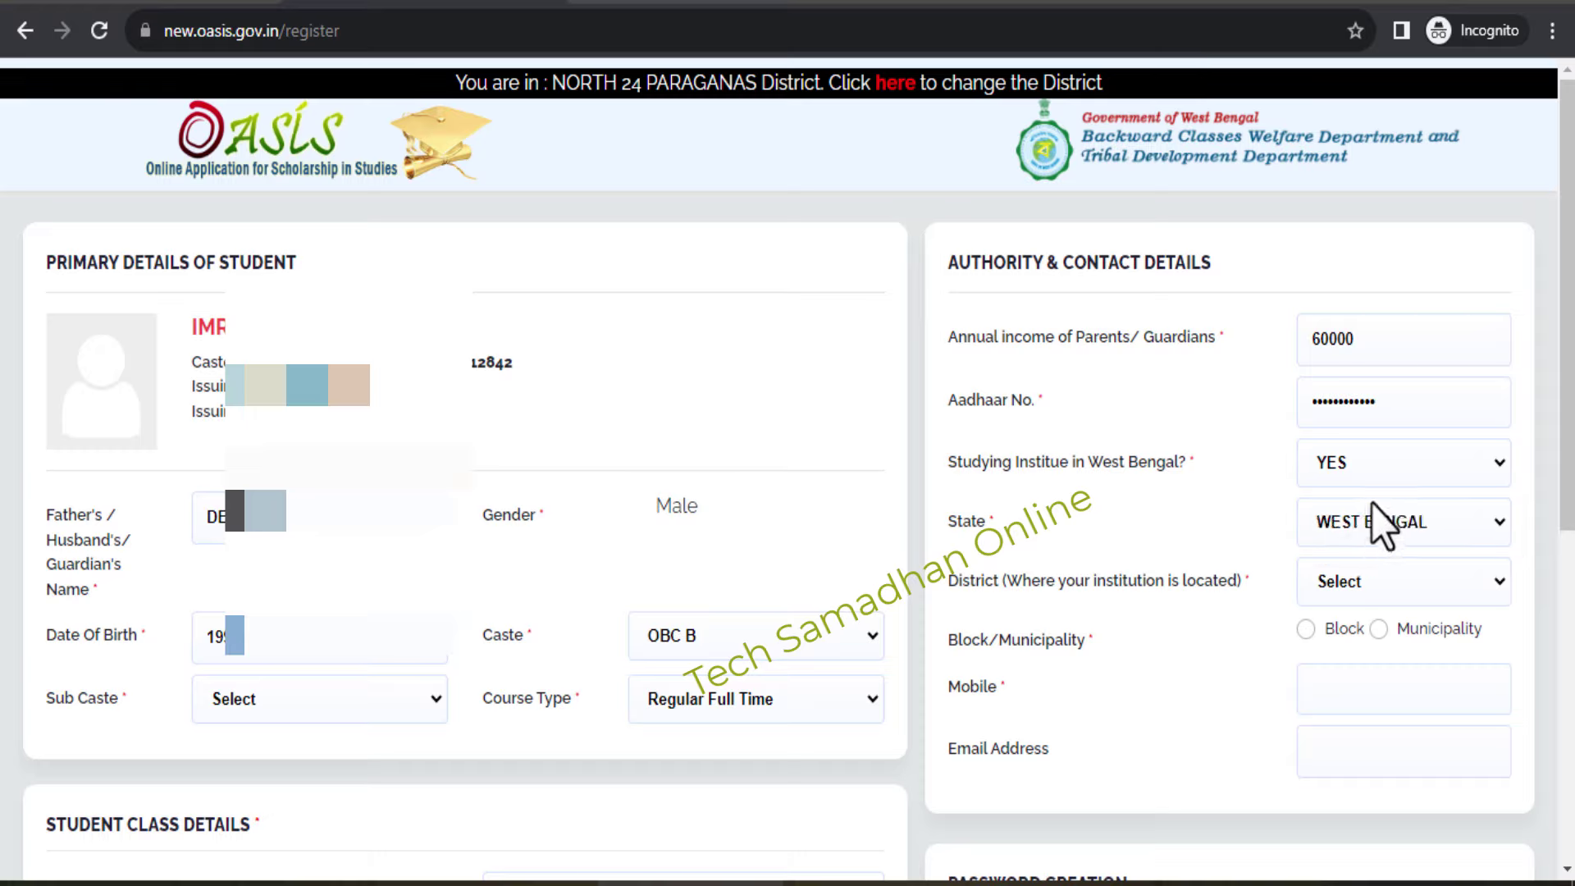
left_click(1371, 466)
left_click(1367, 524)
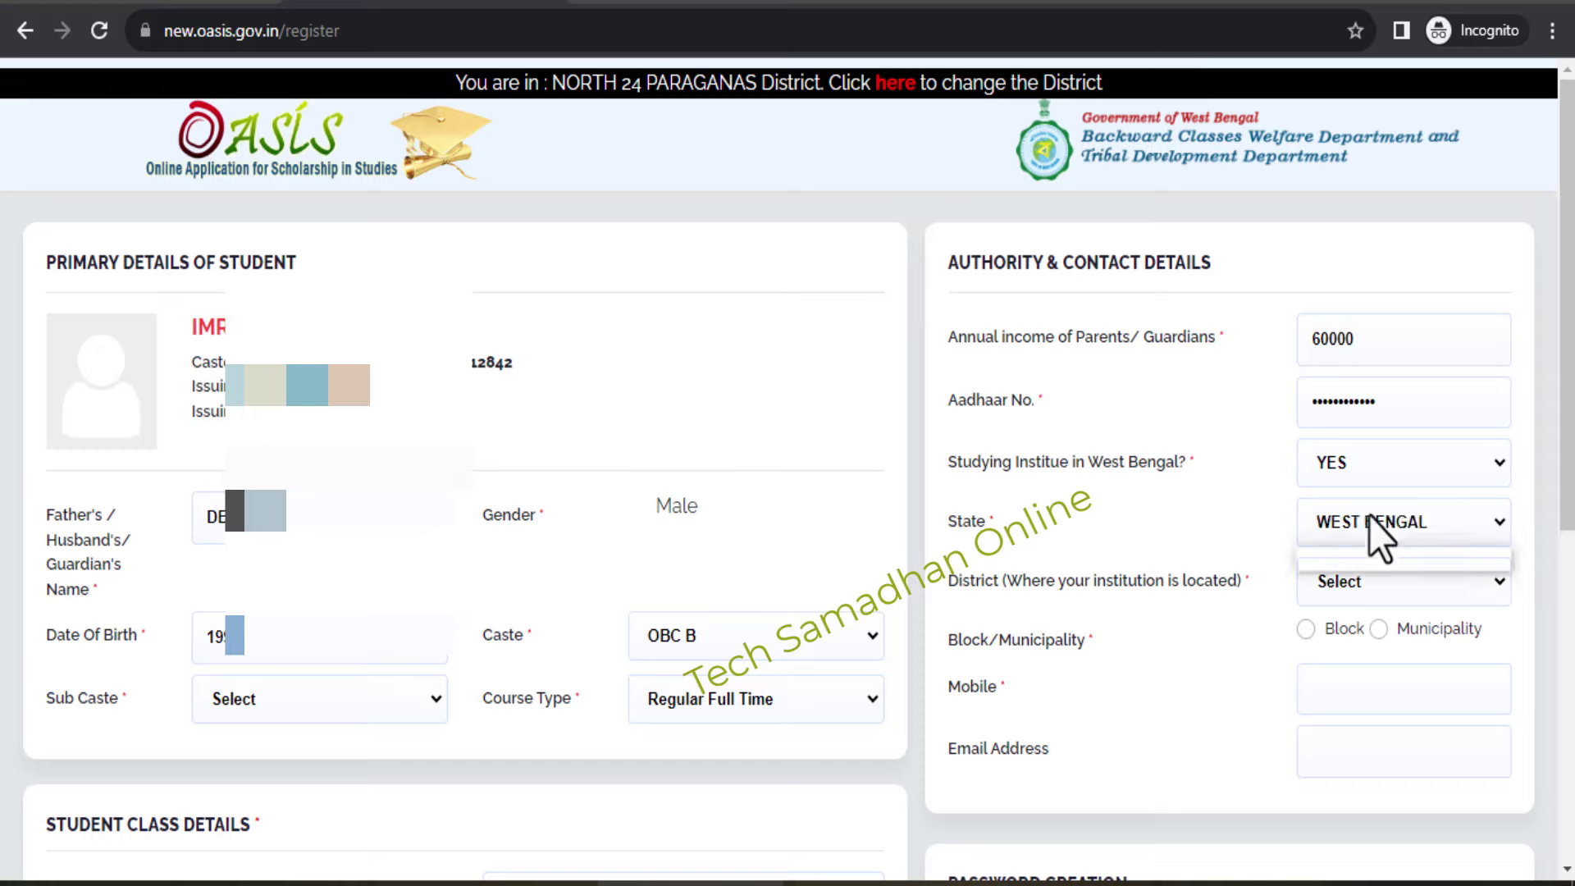
Step: Keep WEST BENGAL as the state and choose NORTH 24 PARGANAS as the district
left_click(1370, 525)
left_click(1239, 524)
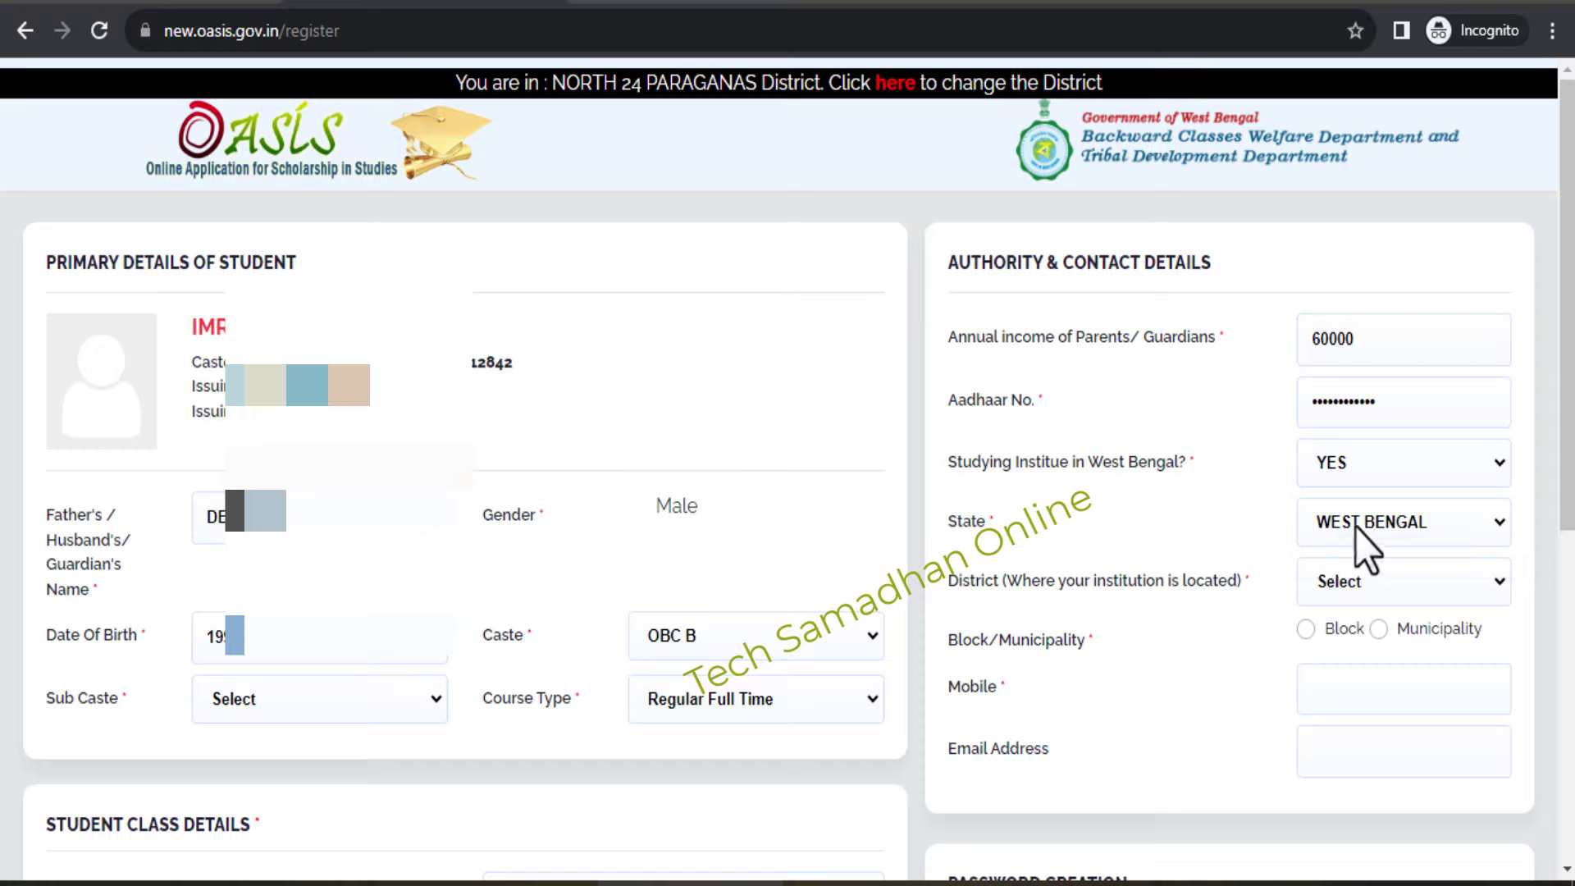
left_click(1353, 574)
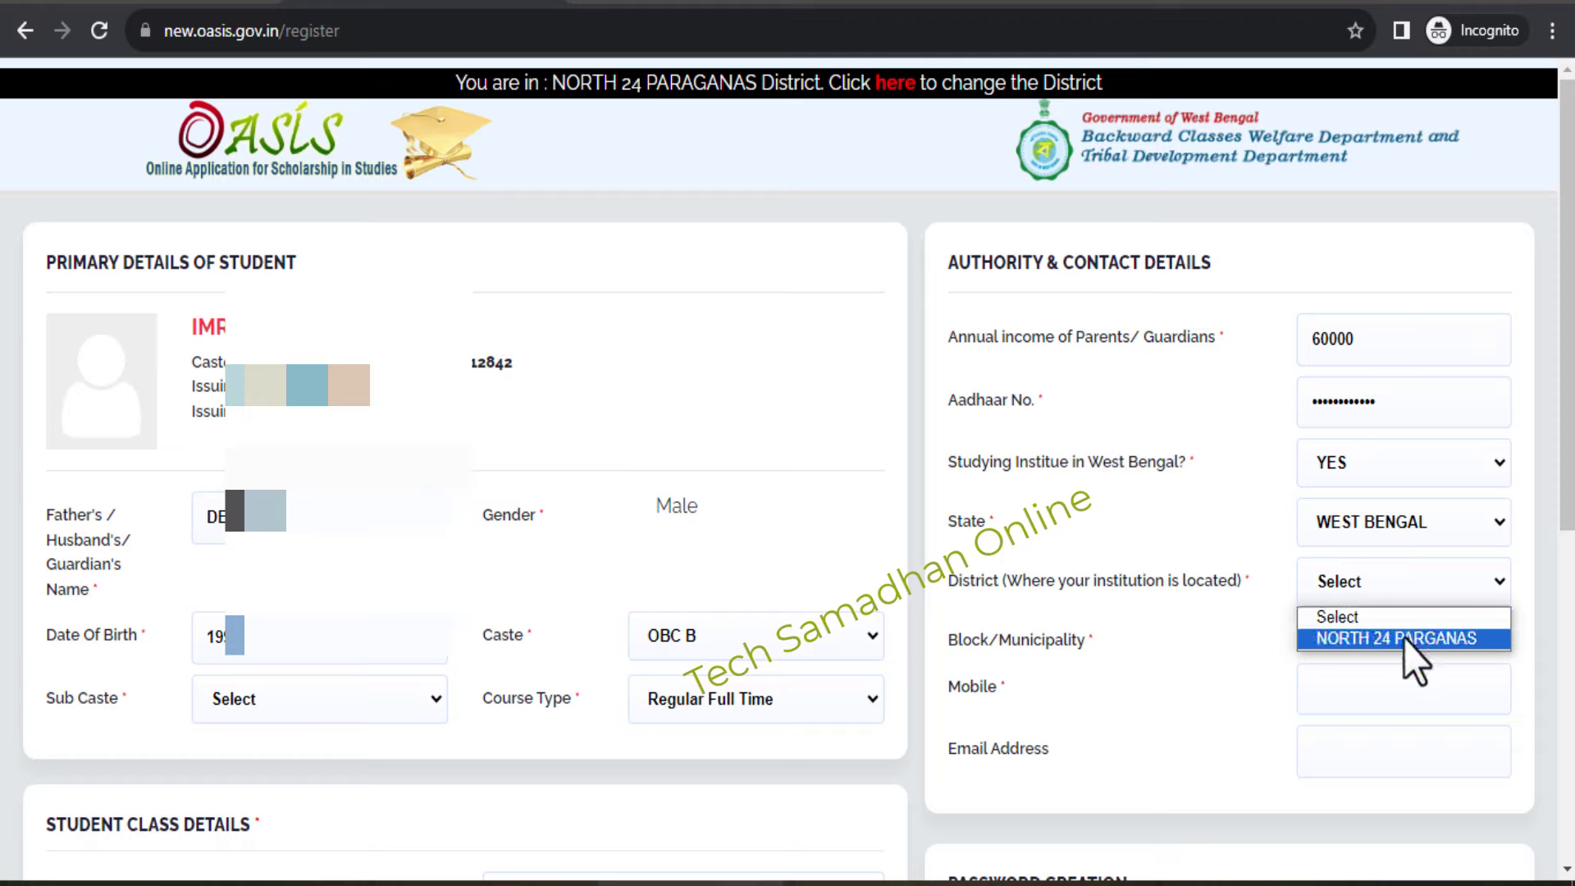
left_click(1405, 638)
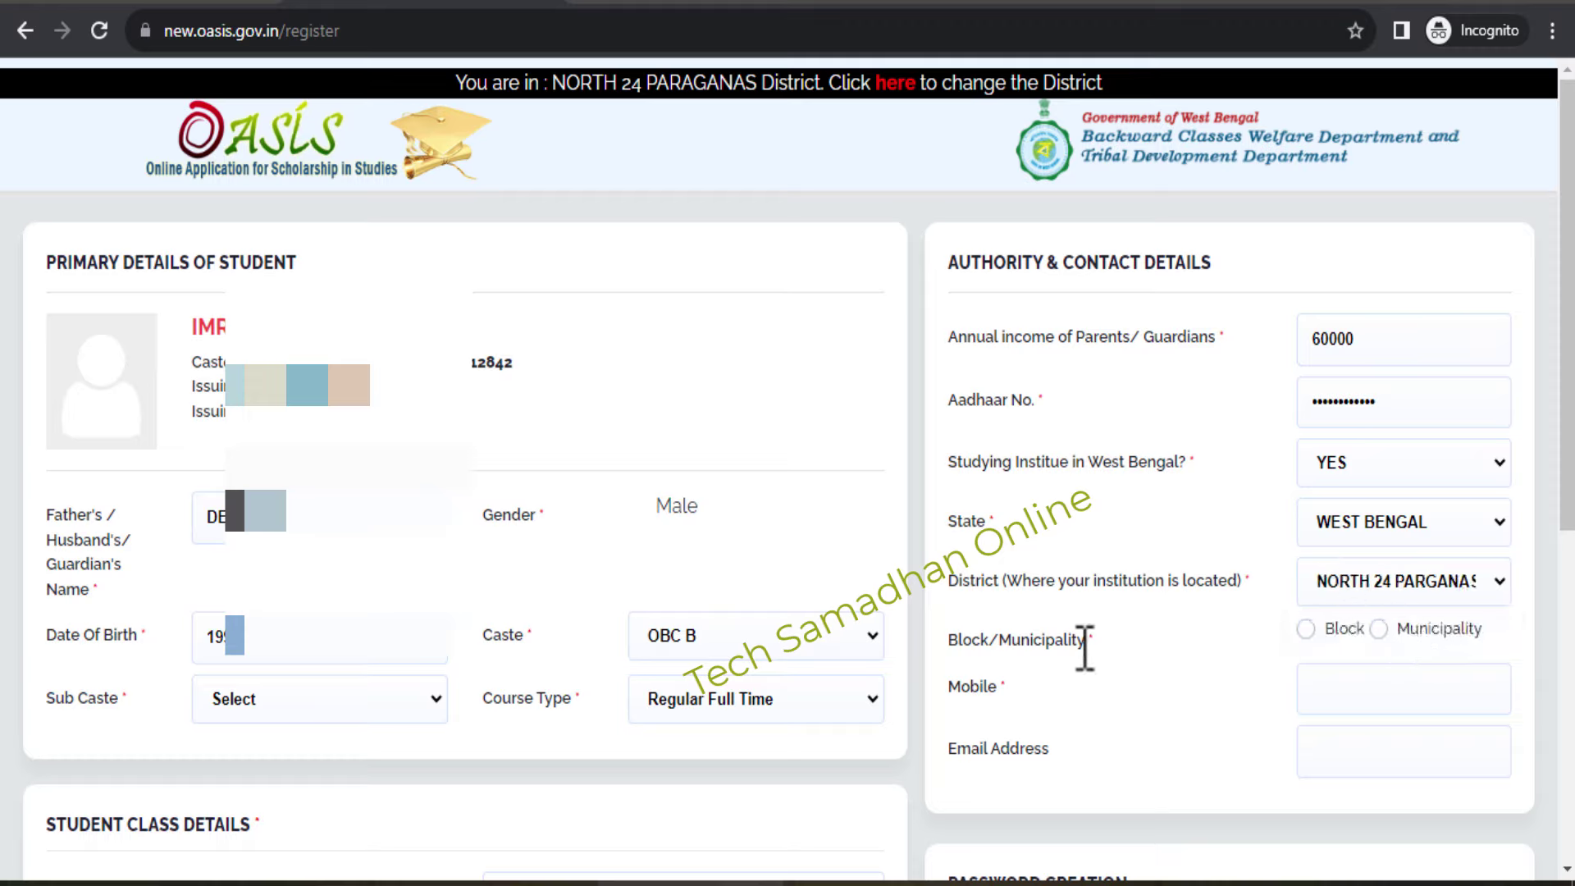
Step: Mark the institution as under a Municipality and choose Baduria
left_click(1379, 631)
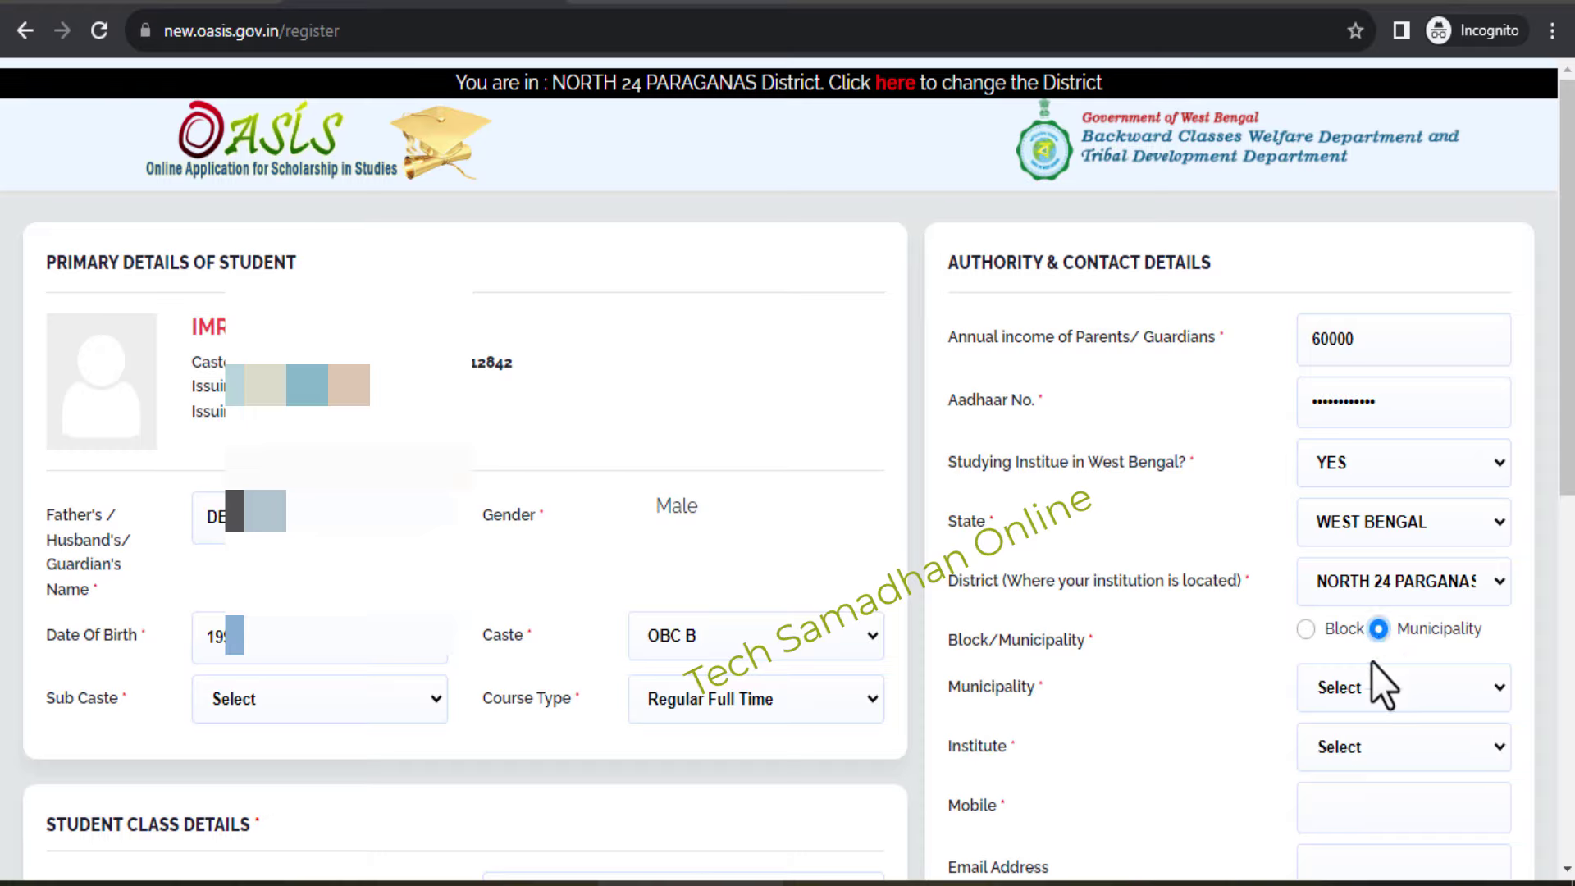
left_click(1371, 691)
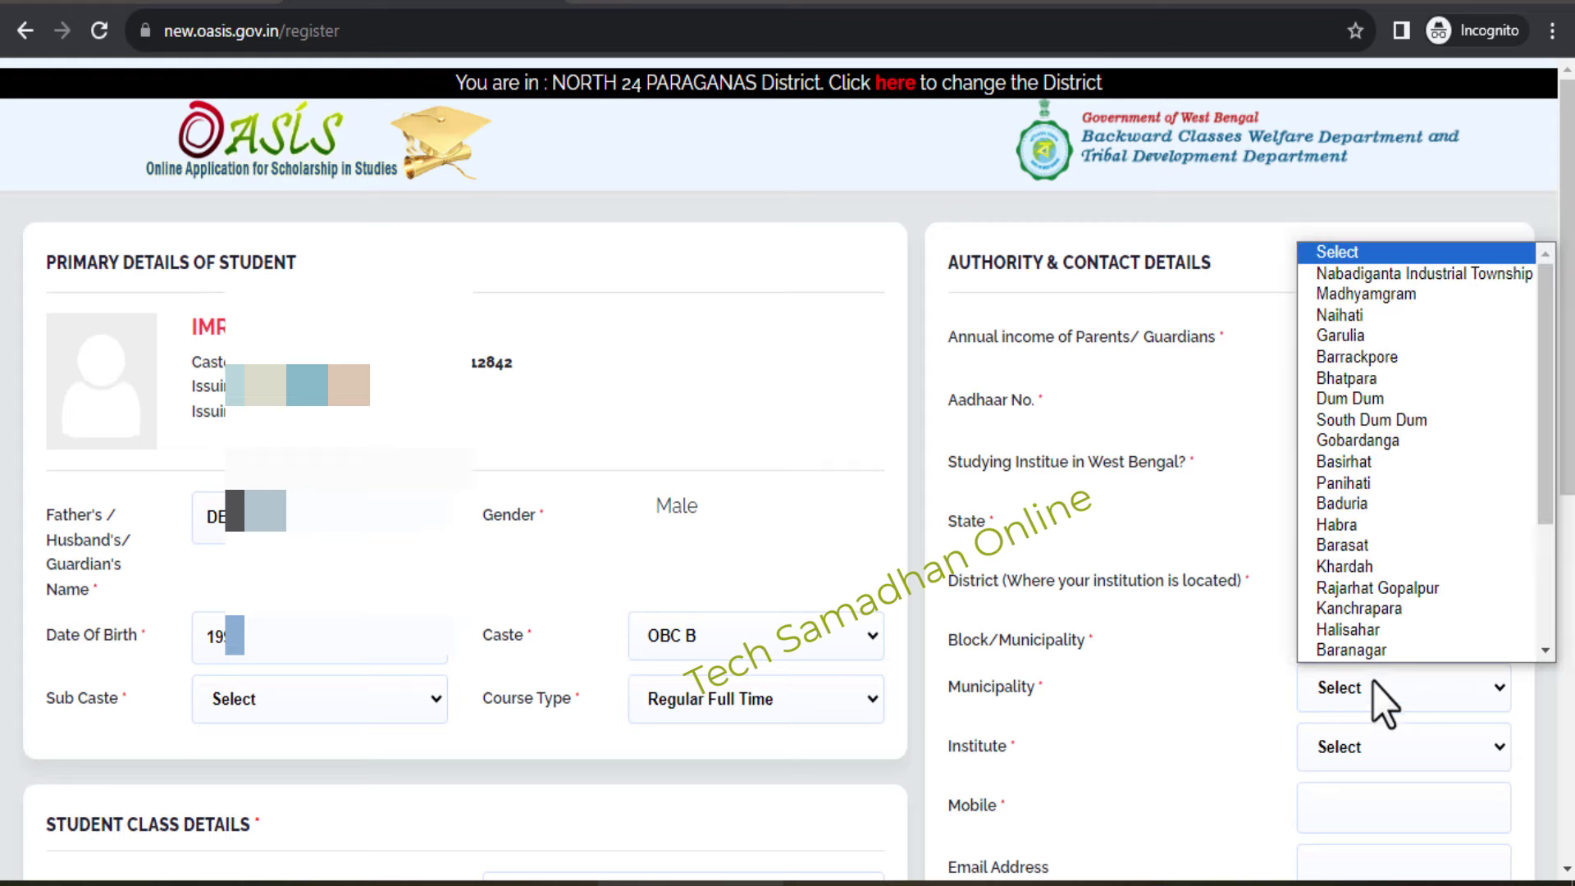
left_click(1369, 507)
Step: Choose RAMCHANDRAPUR SAROJINI NAIDU GIRLS HIGH SCHOOL as the institute
left_click(1381, 743)
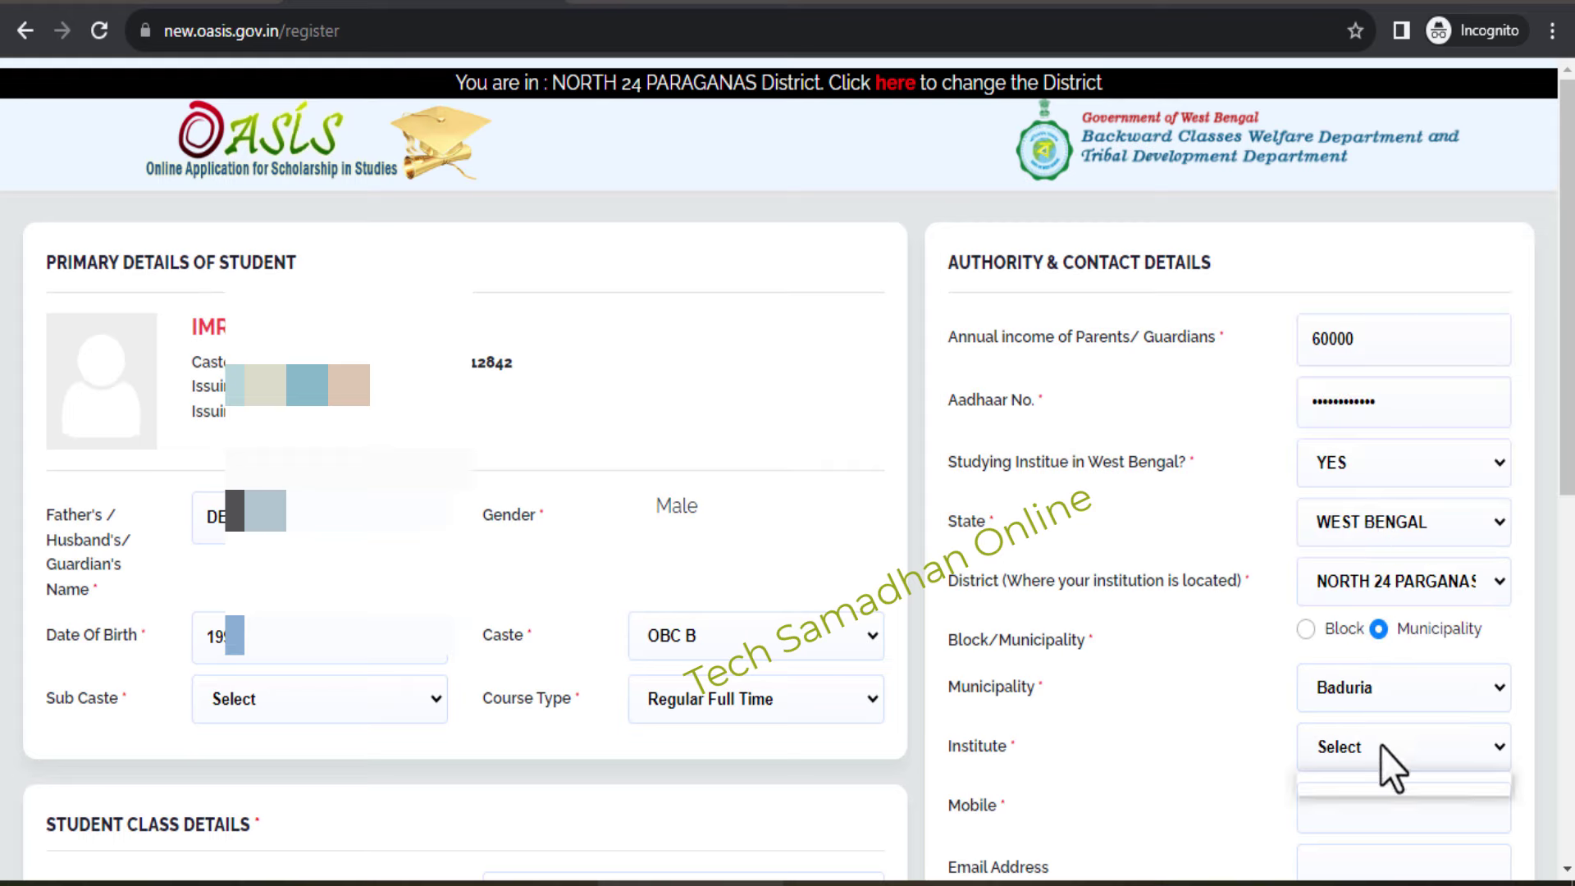
left_click(1380, 750)
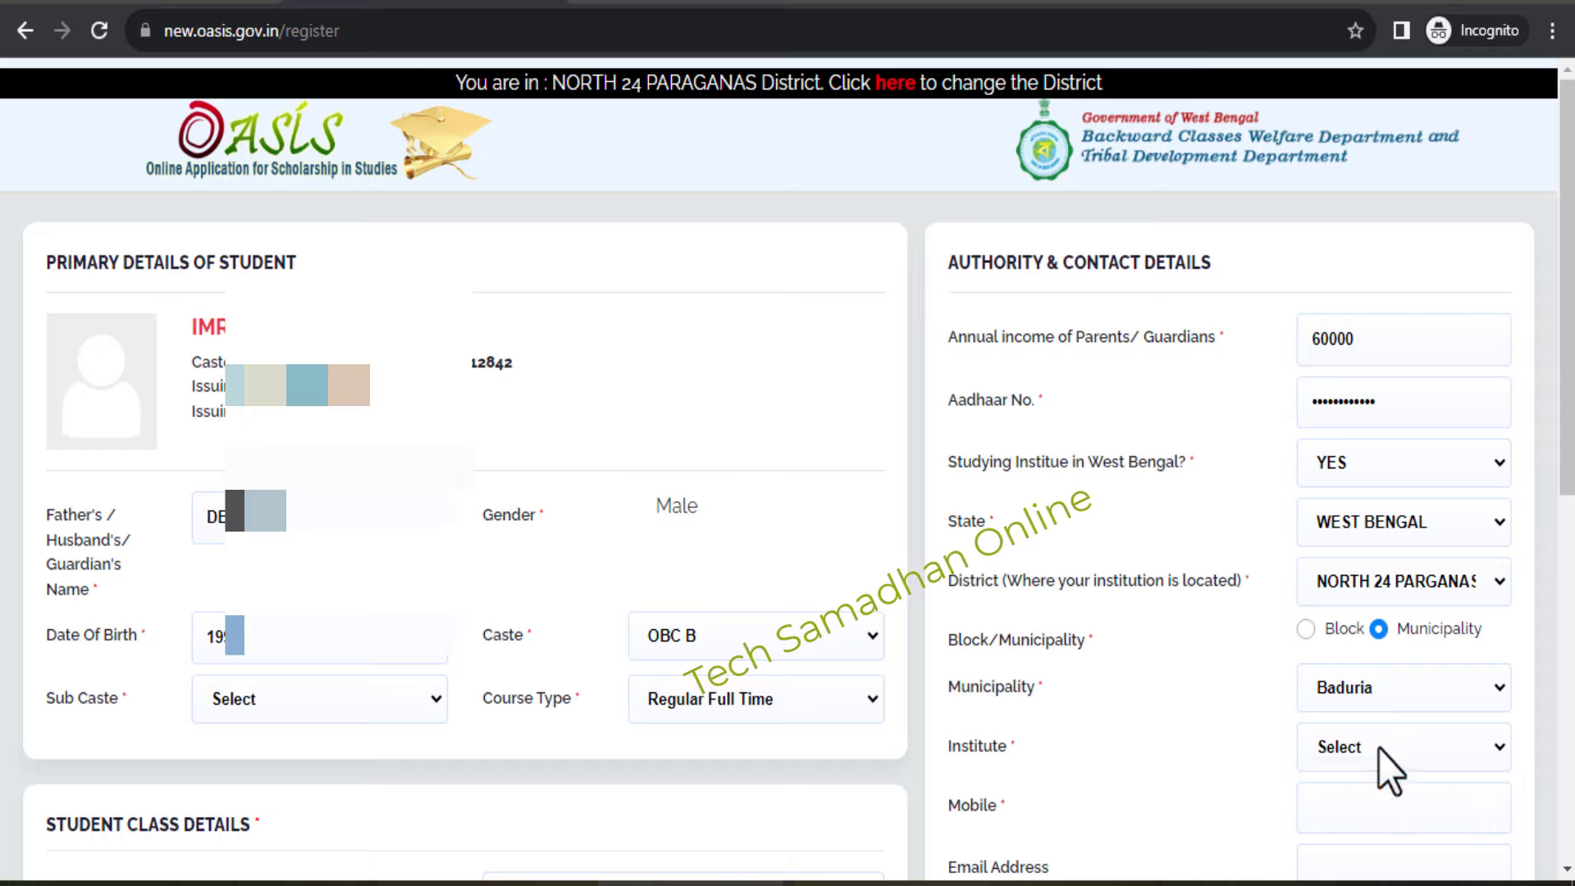
left_click(1379, 750)
left_click(1380, 749)
left_click(1352, 749)
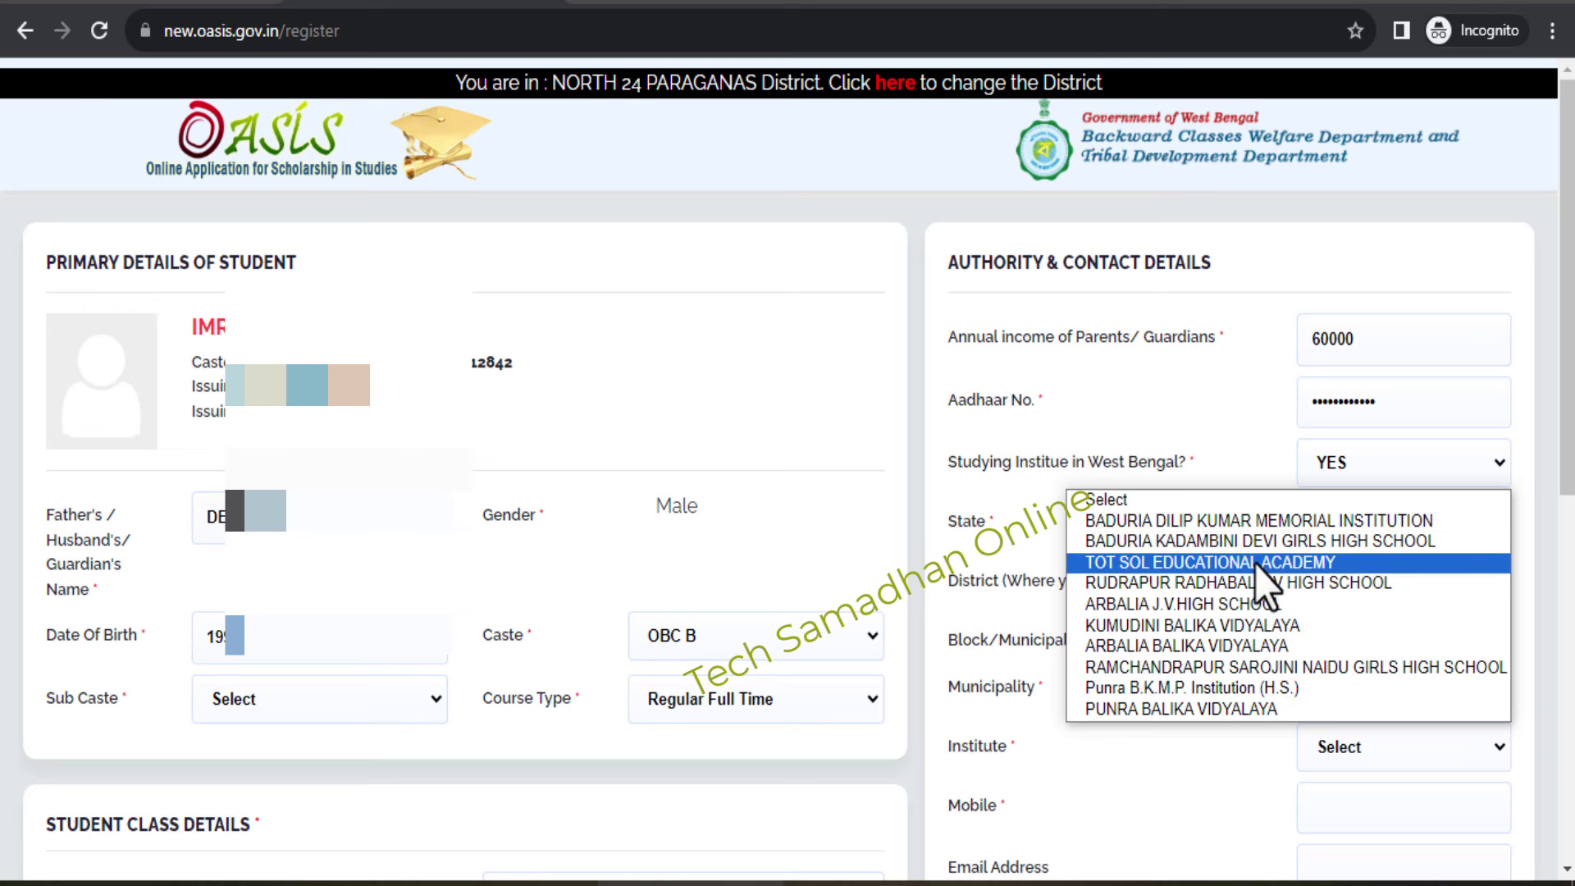
left_click(1263, 667)
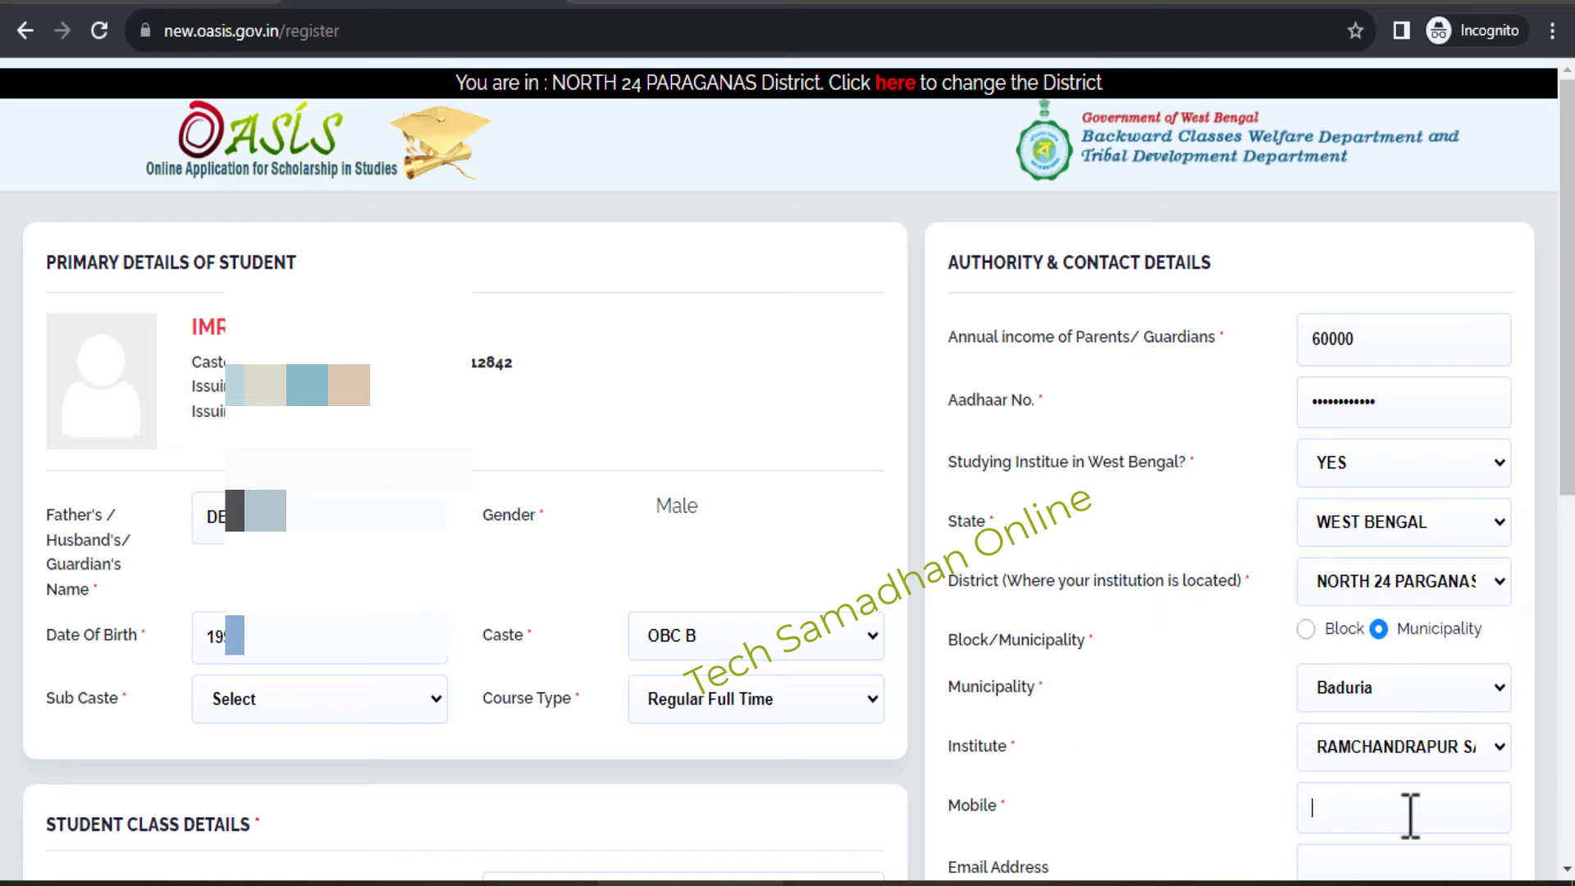
left_click(1455, 816)
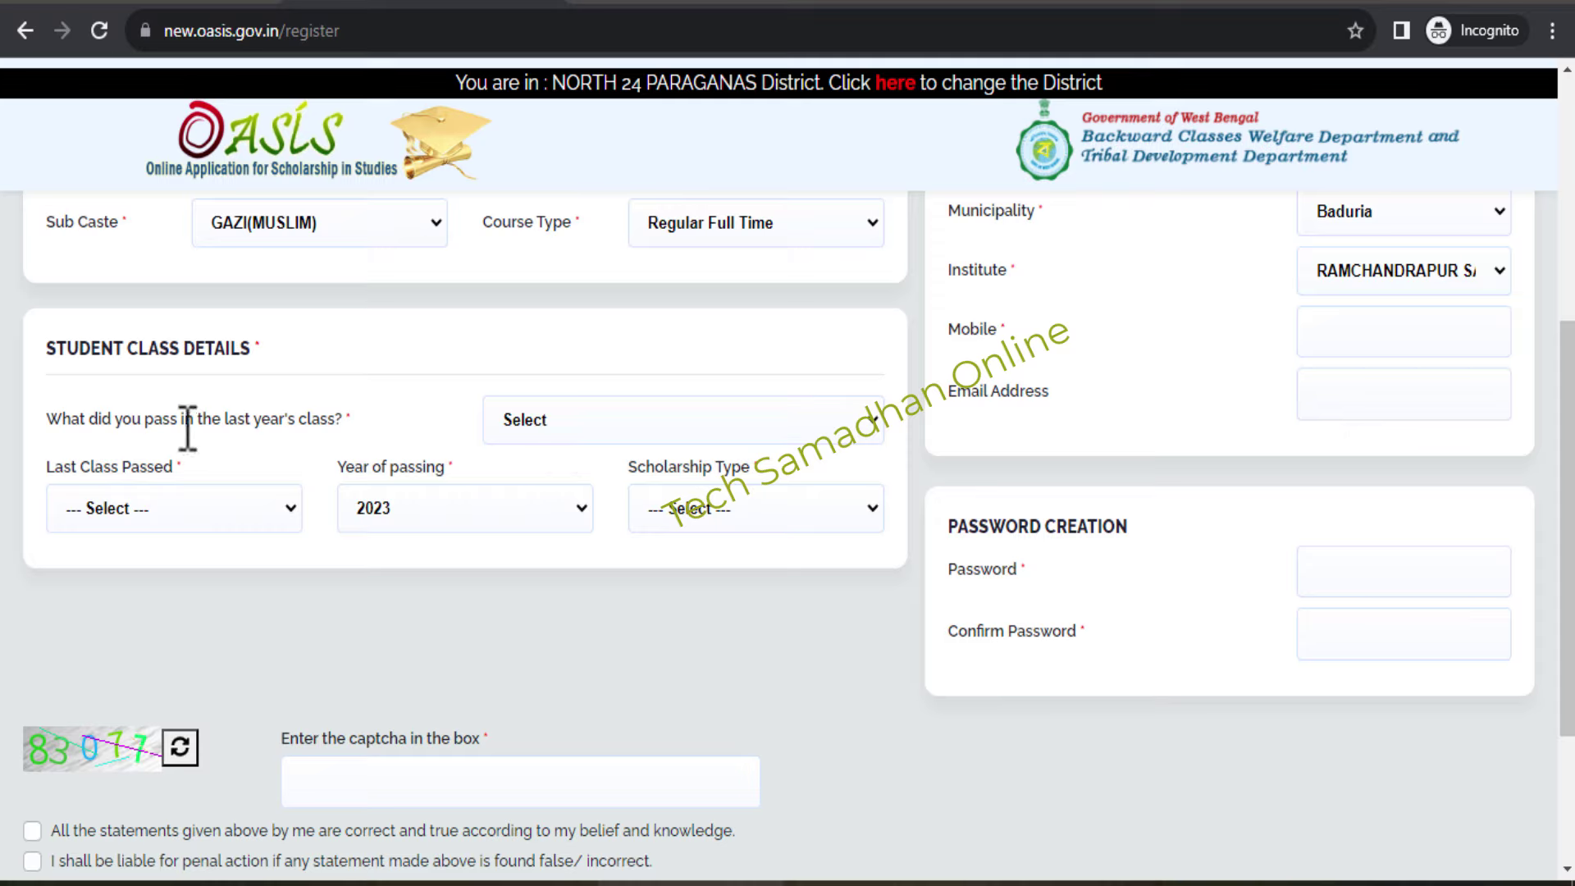
Step: Answer YES to passing last year's class and dismiss the passing status alert
left_click_drag(183, 421, 319, 428)
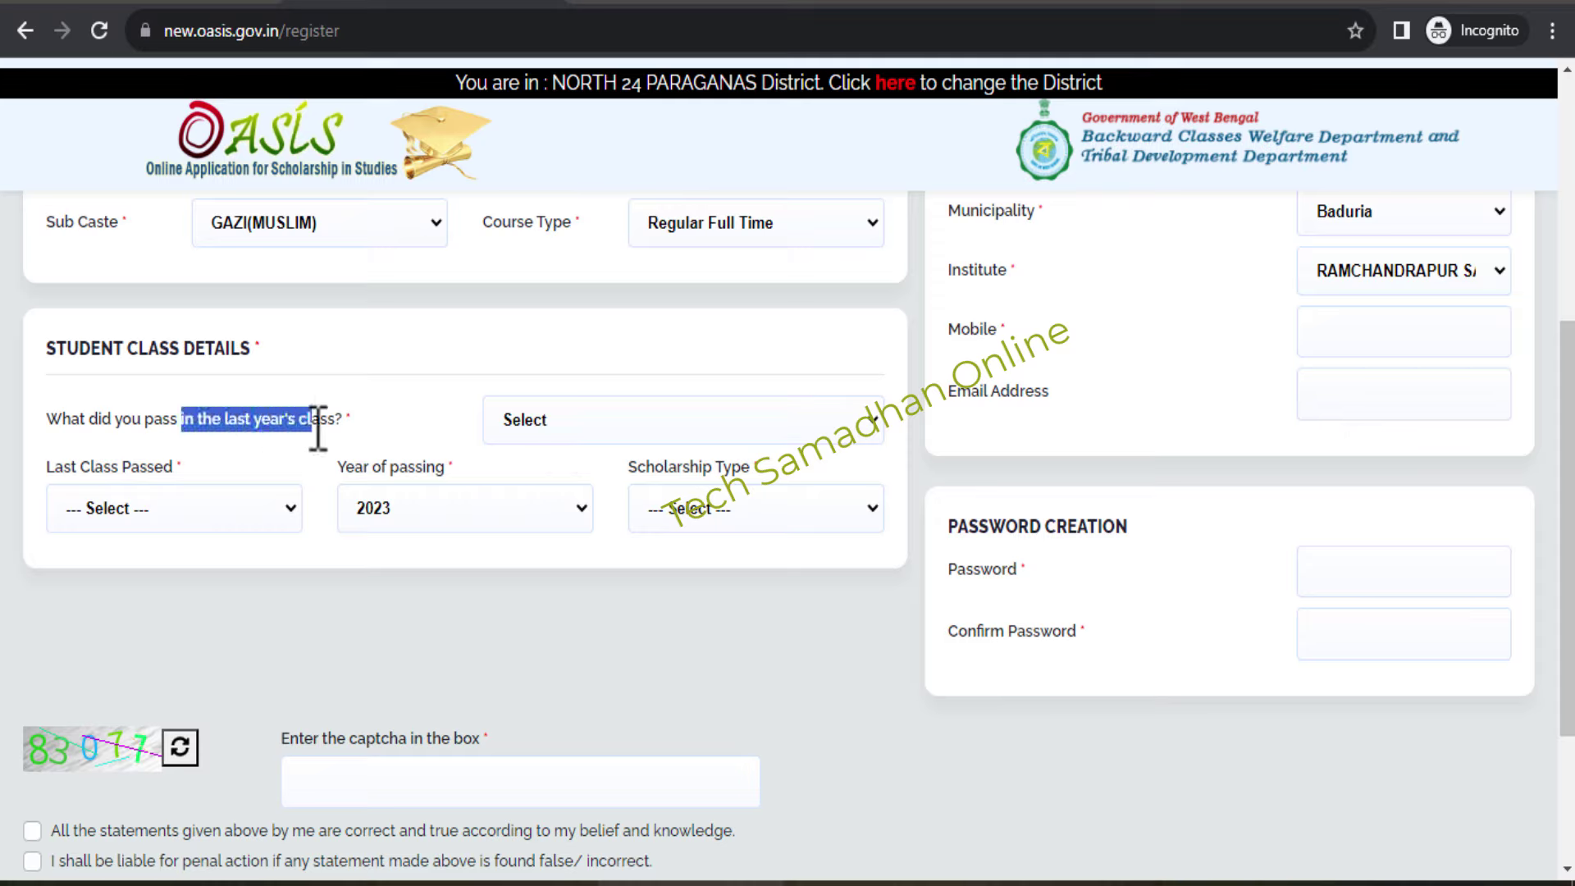
left_click(331, 433)
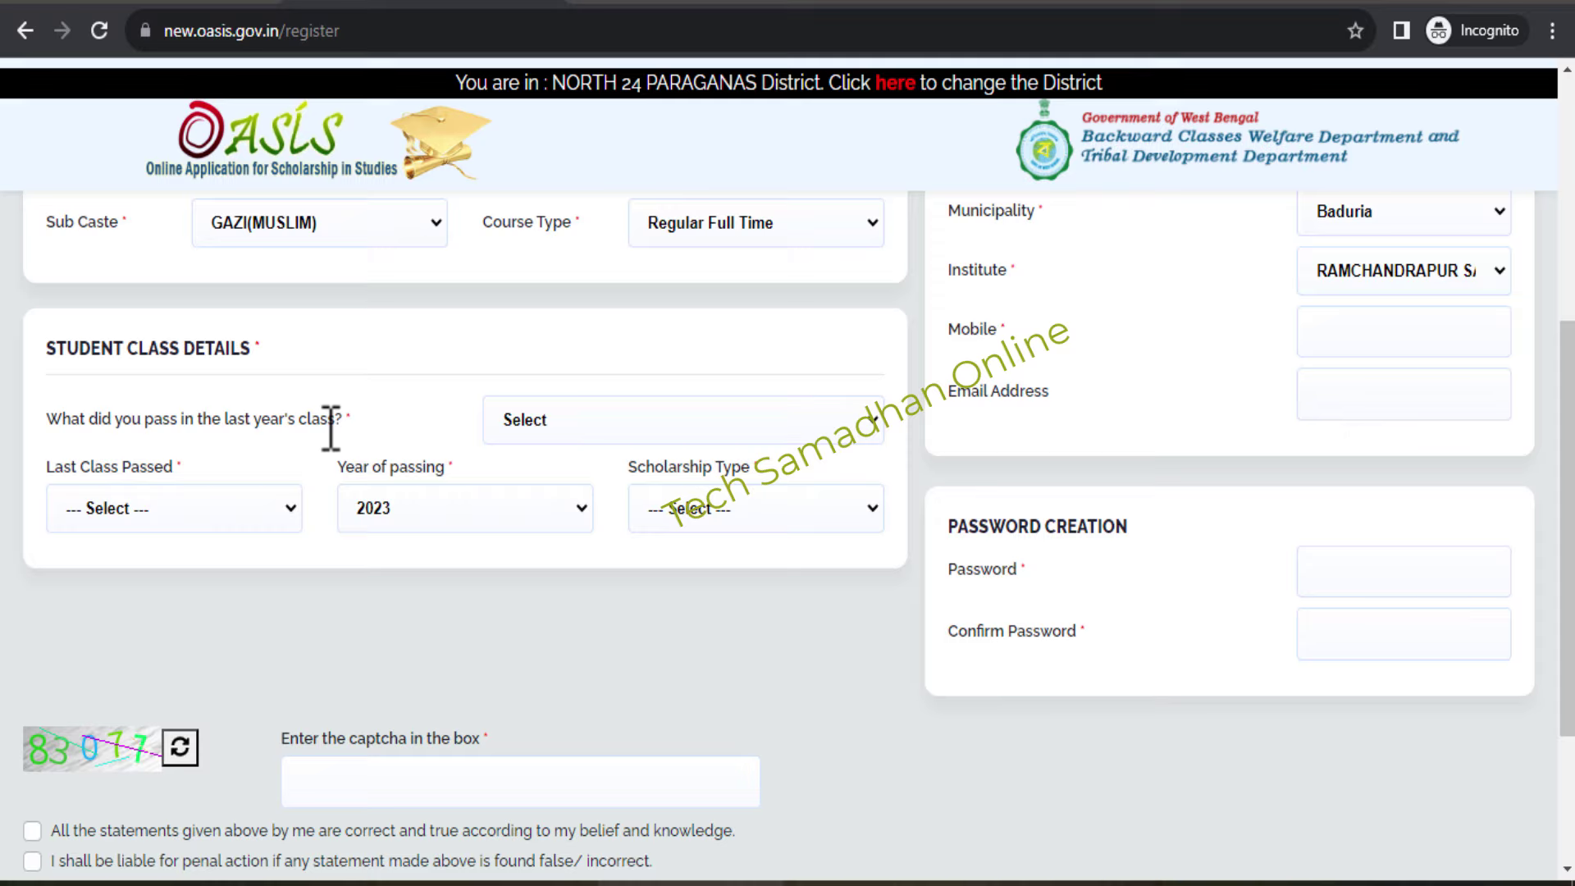
left_click(548, 422)
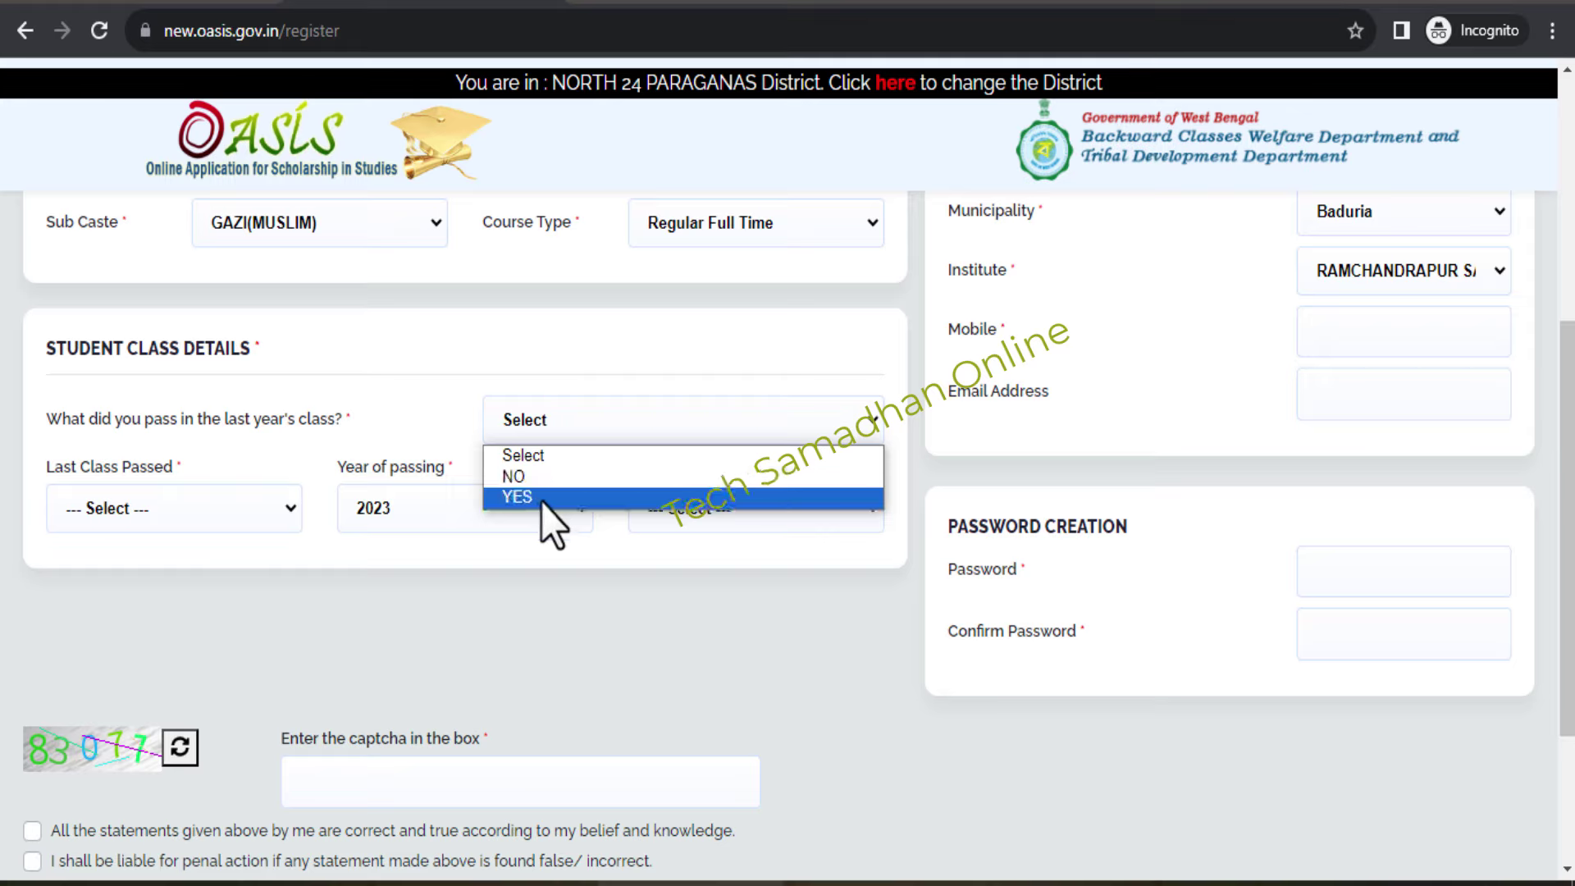
left_click(542, 498)
left_click_drag(550, 129, 711, 131)
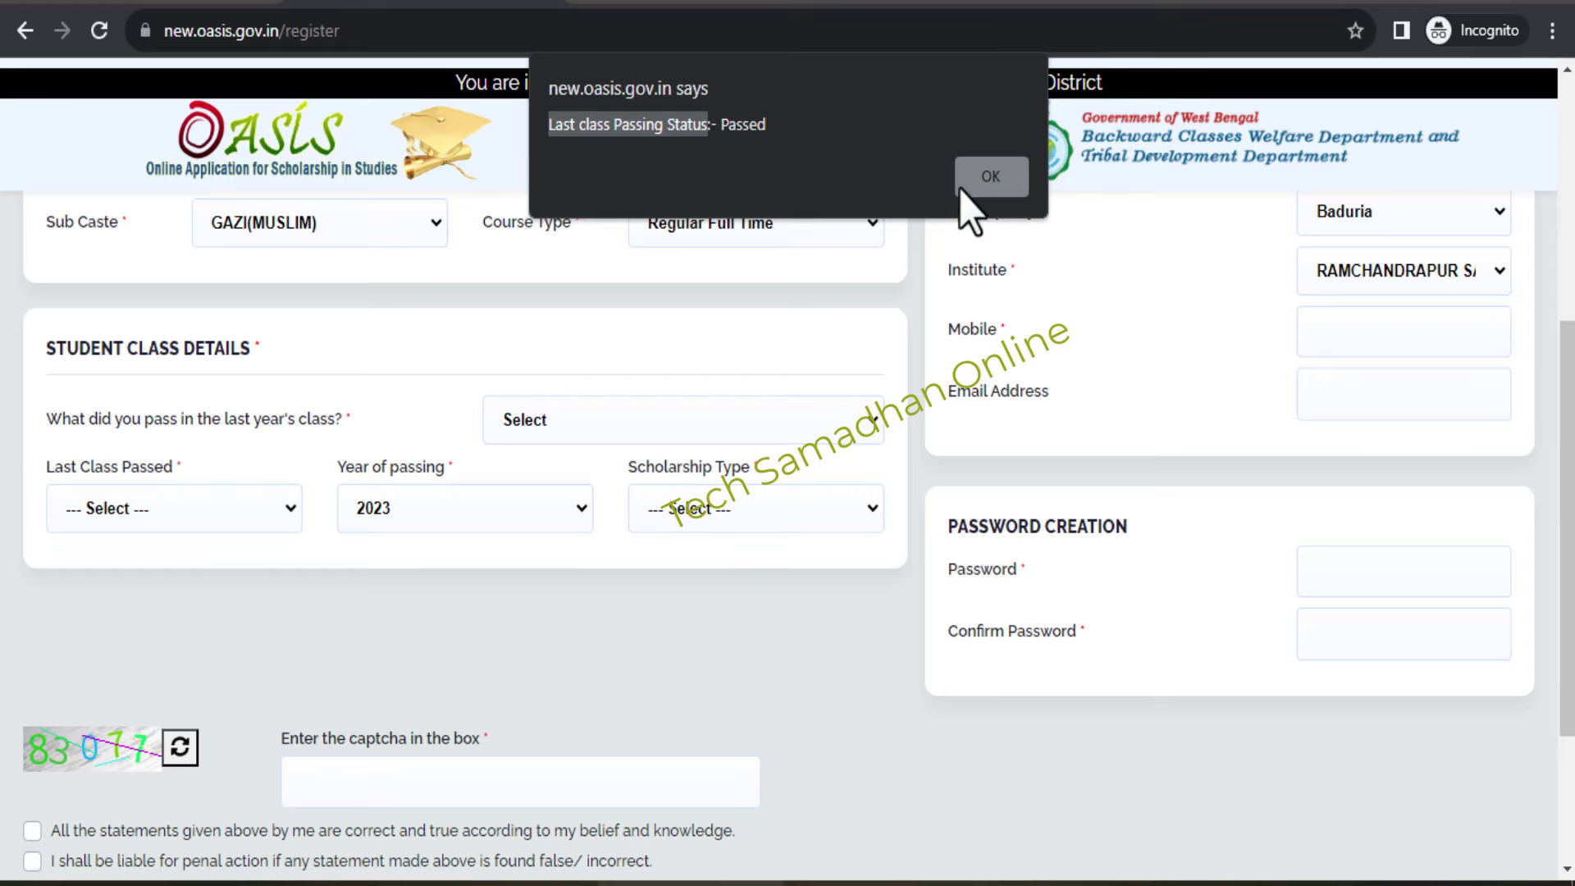
left_click(1006, 188)
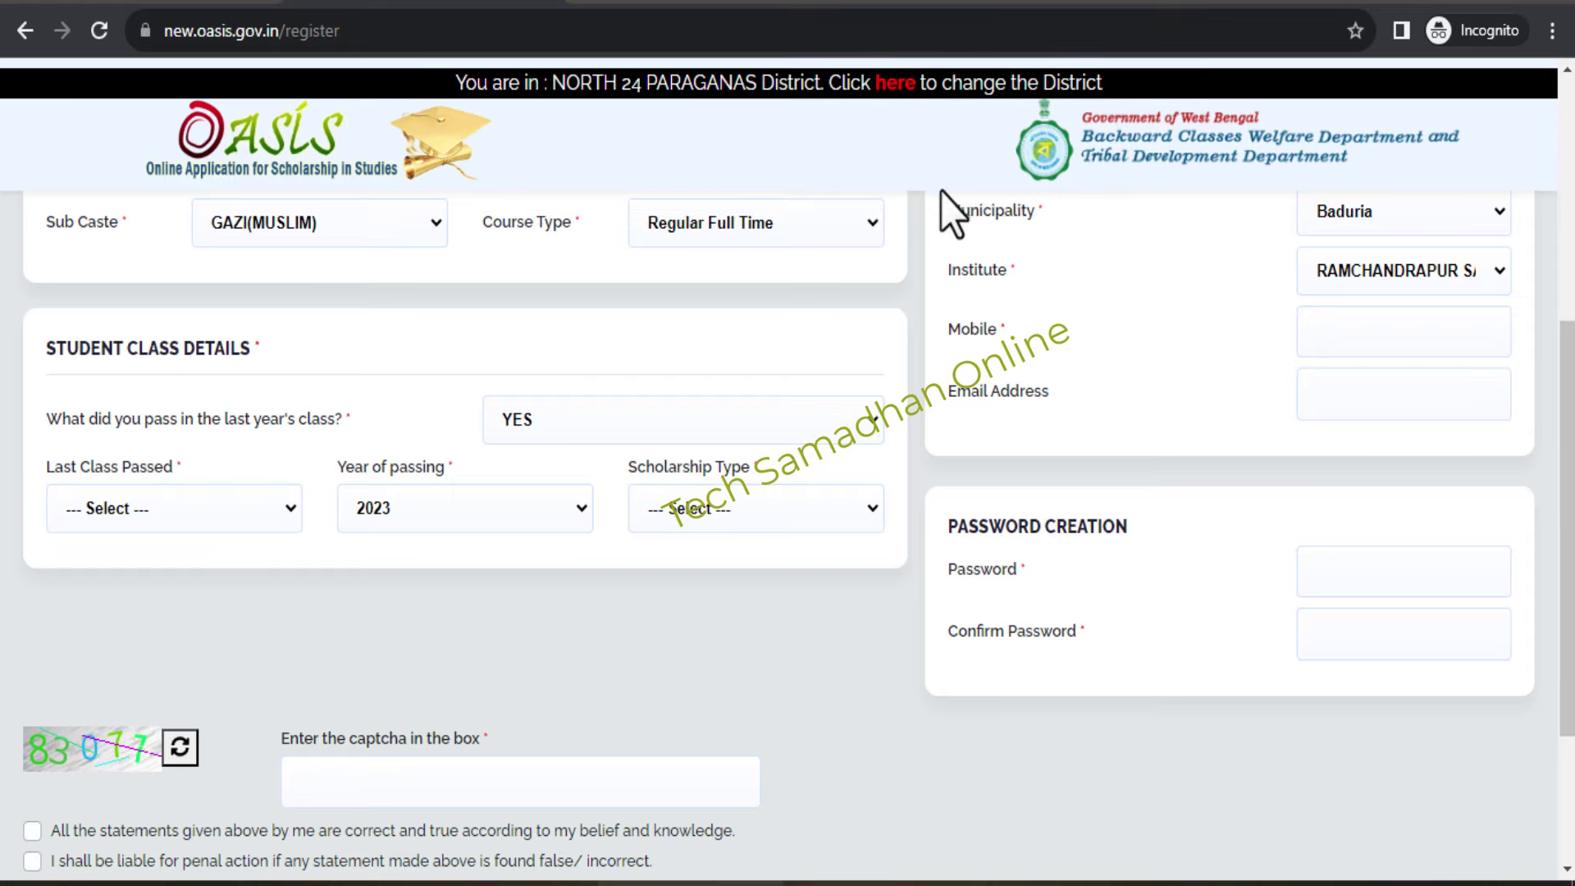
Step: Set last class passed to Degree / Certificate Course, year 2022, keeping Postmatric scholarship type
left_click(169, 510)
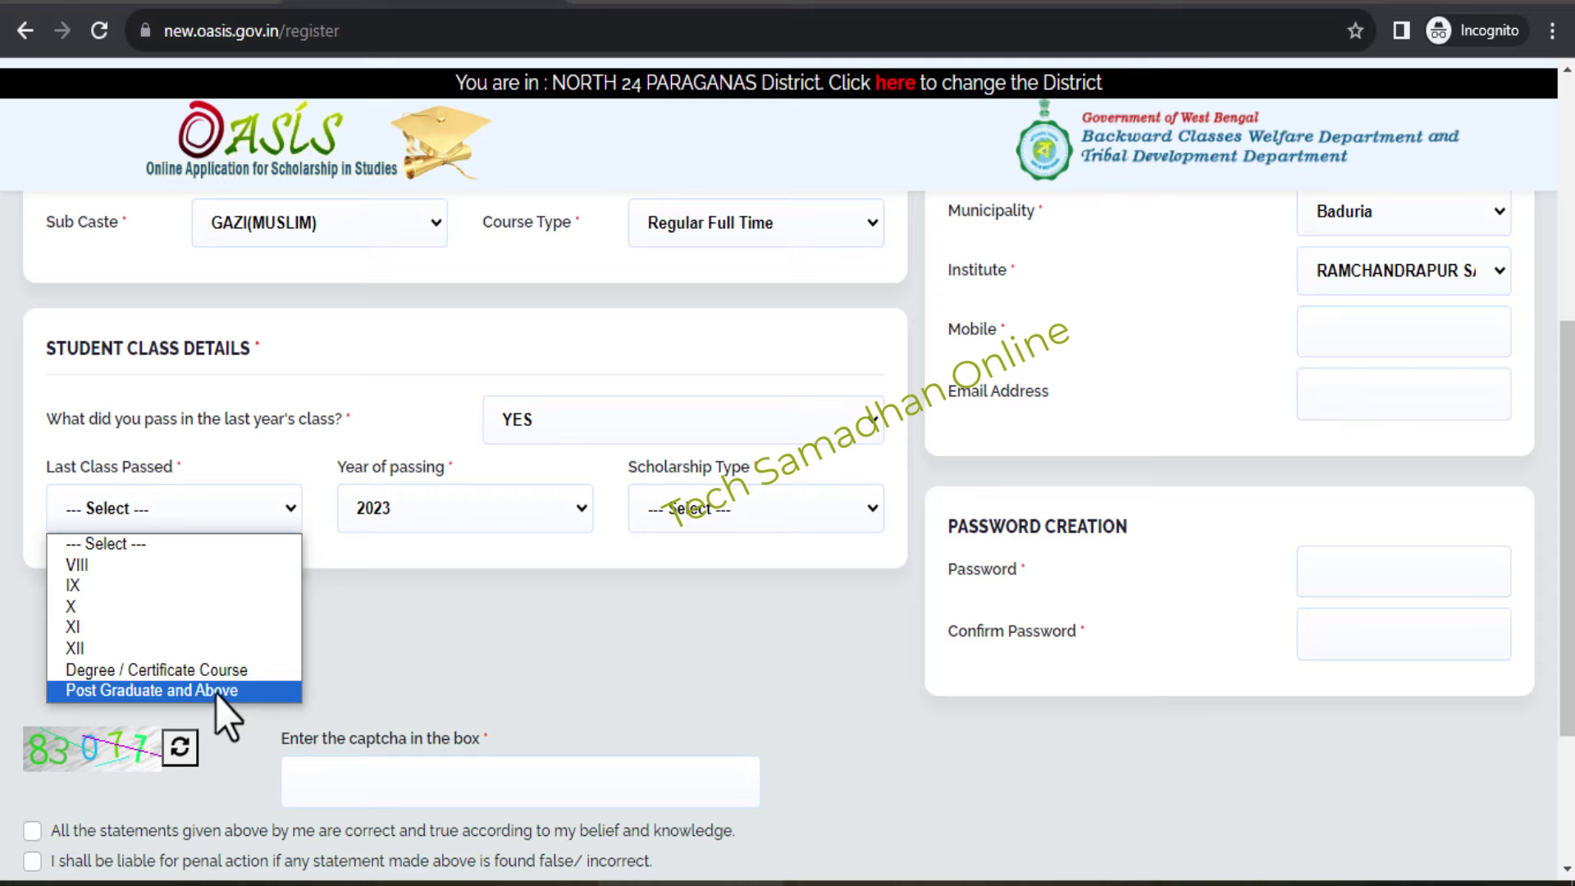
left_click(221, 671)
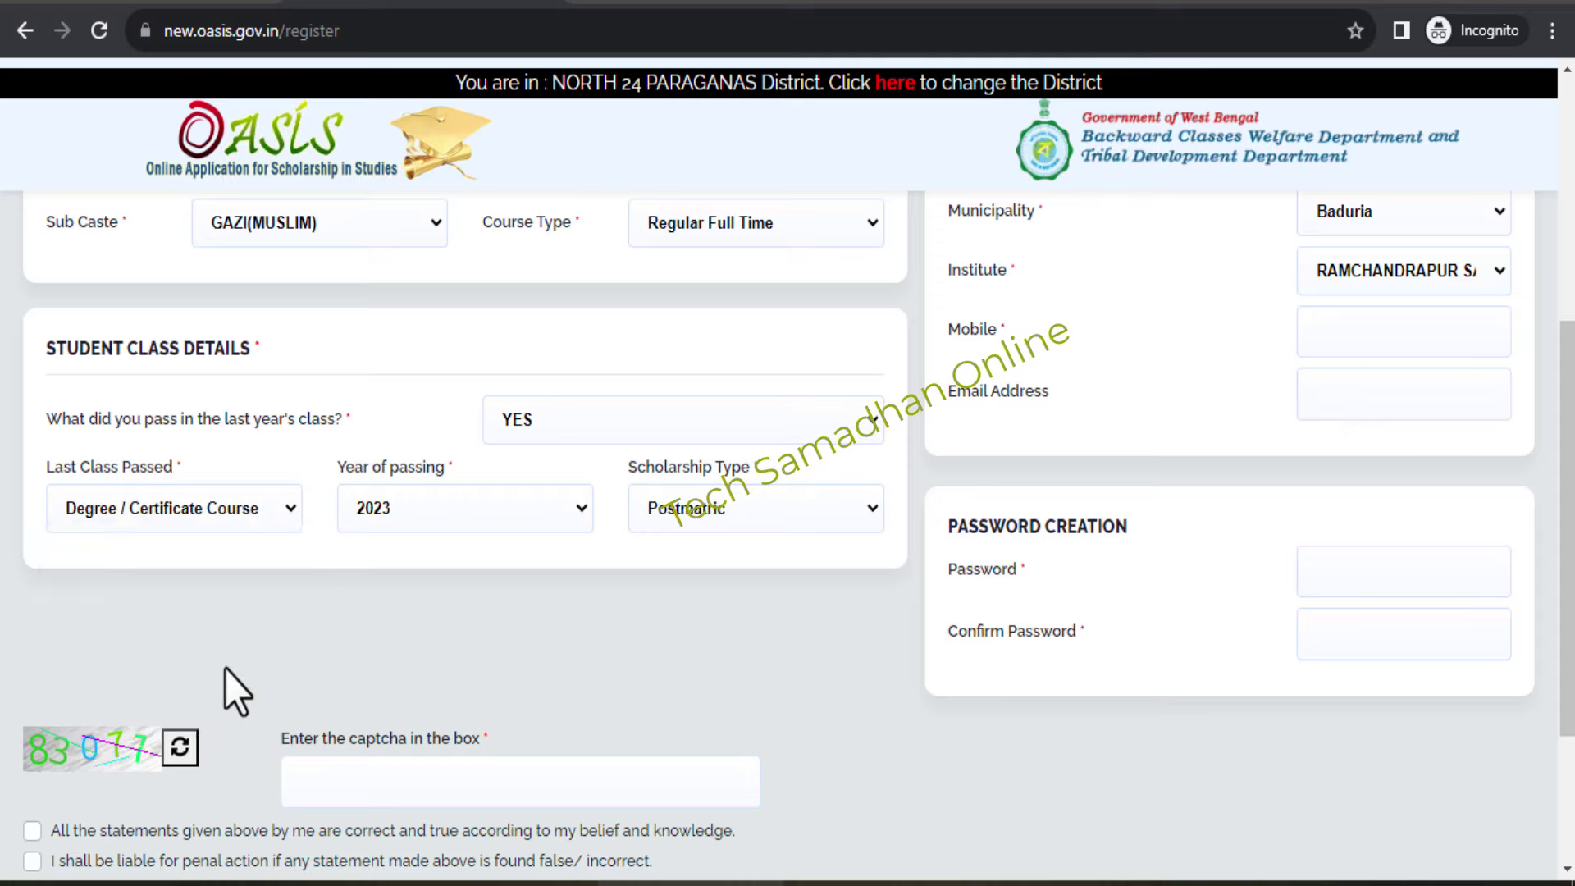
left_click(411, 519)
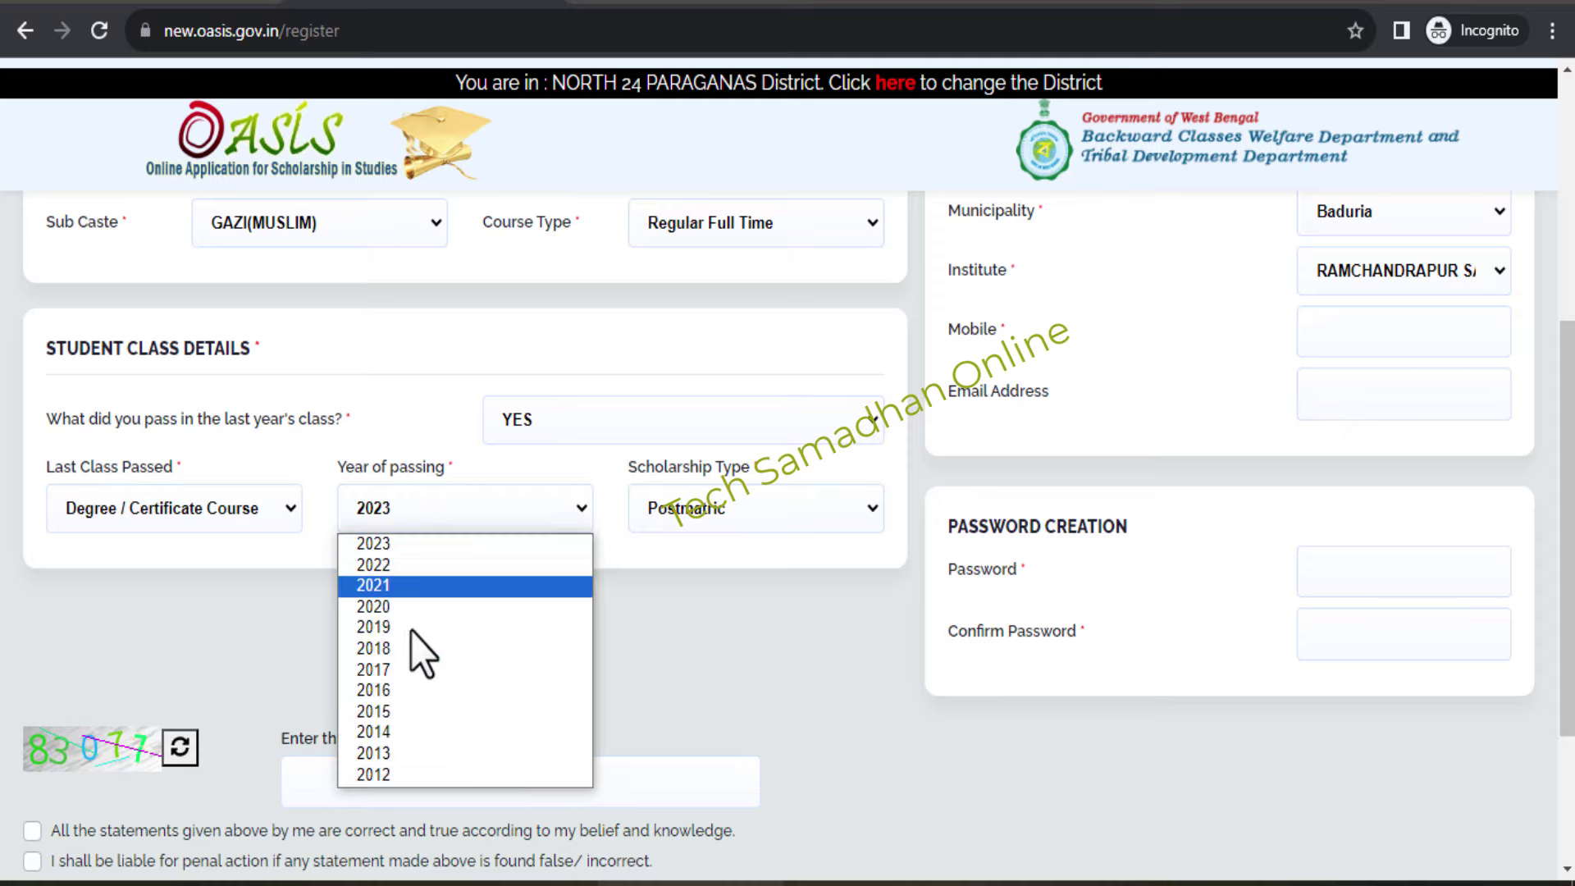
left_click(401, 565)
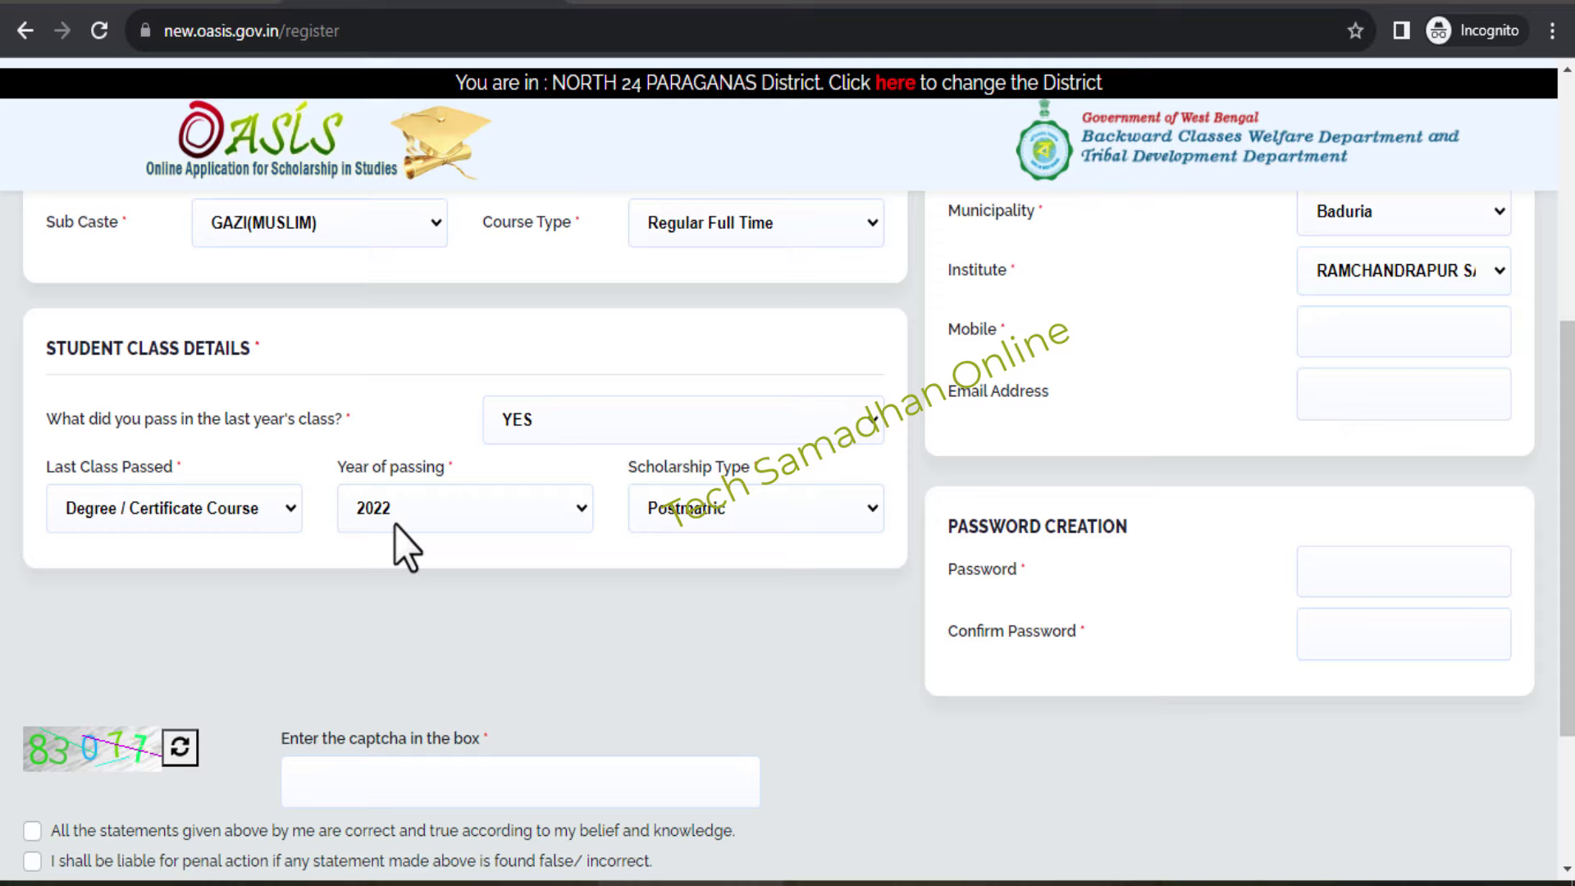
left_click(730, 509)
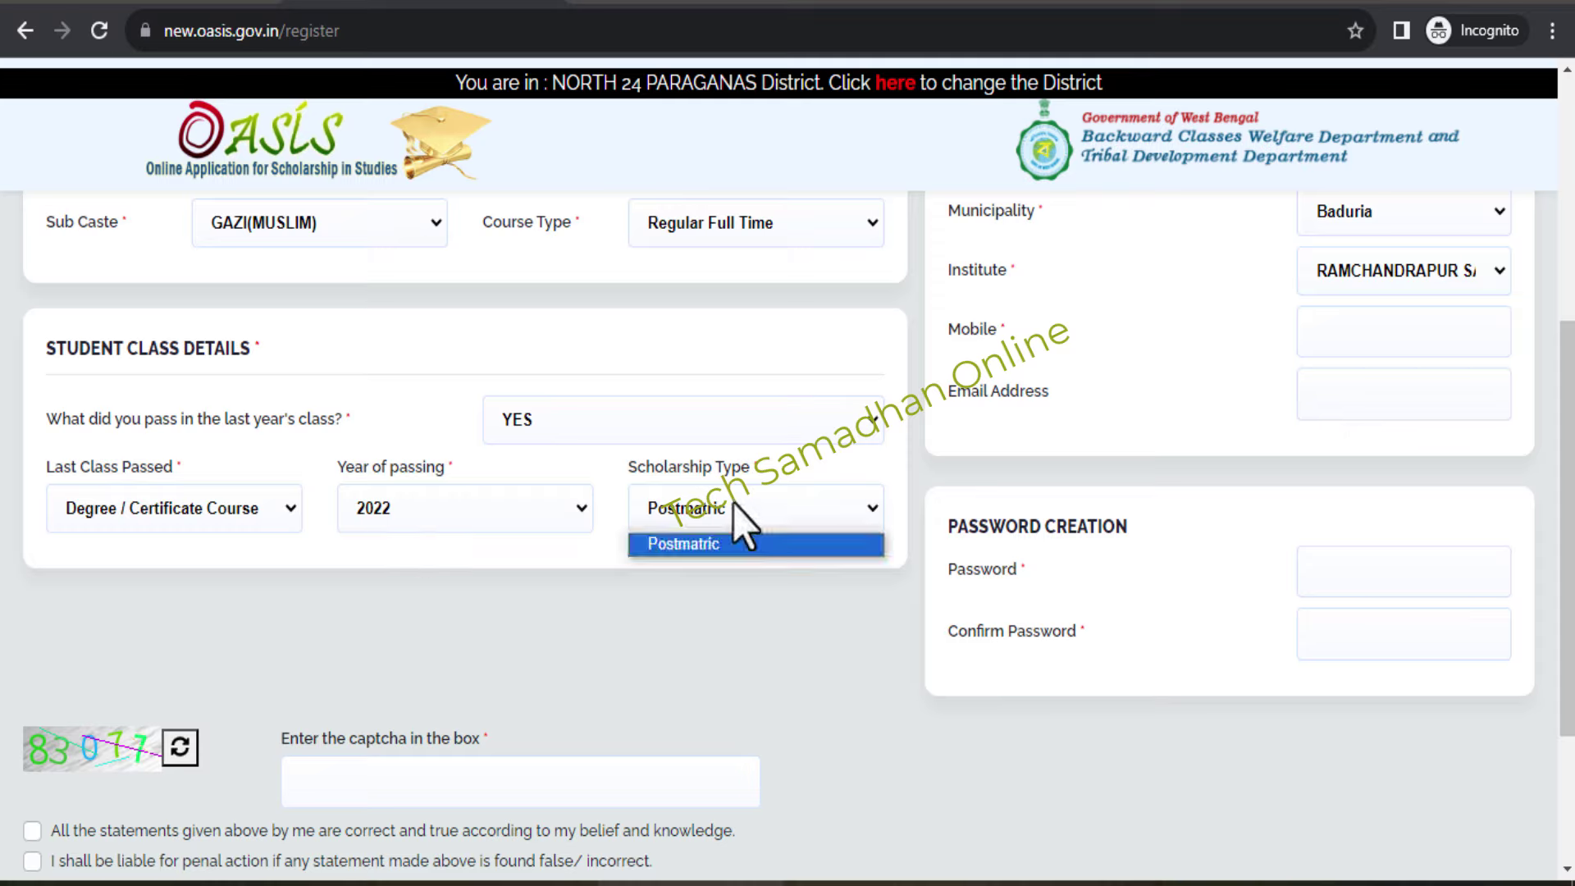
left_click(706, 562)
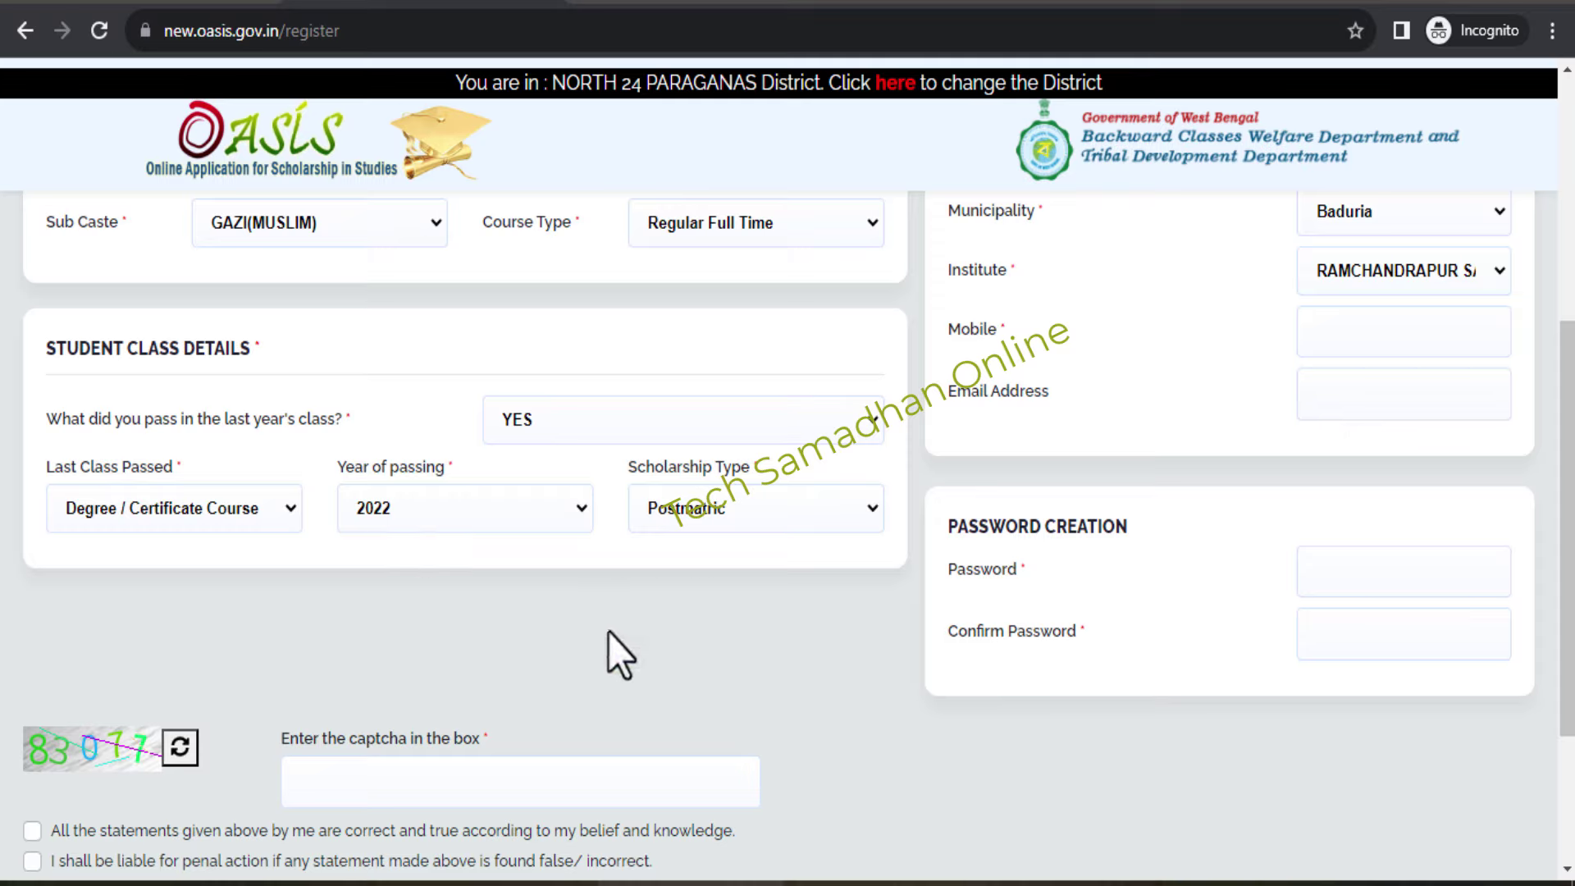
Step: Briefly try VIII as last class (giving Prematric), then restore Degree / Certificate Course
left_click(213, 525)
left_click(151, 566)
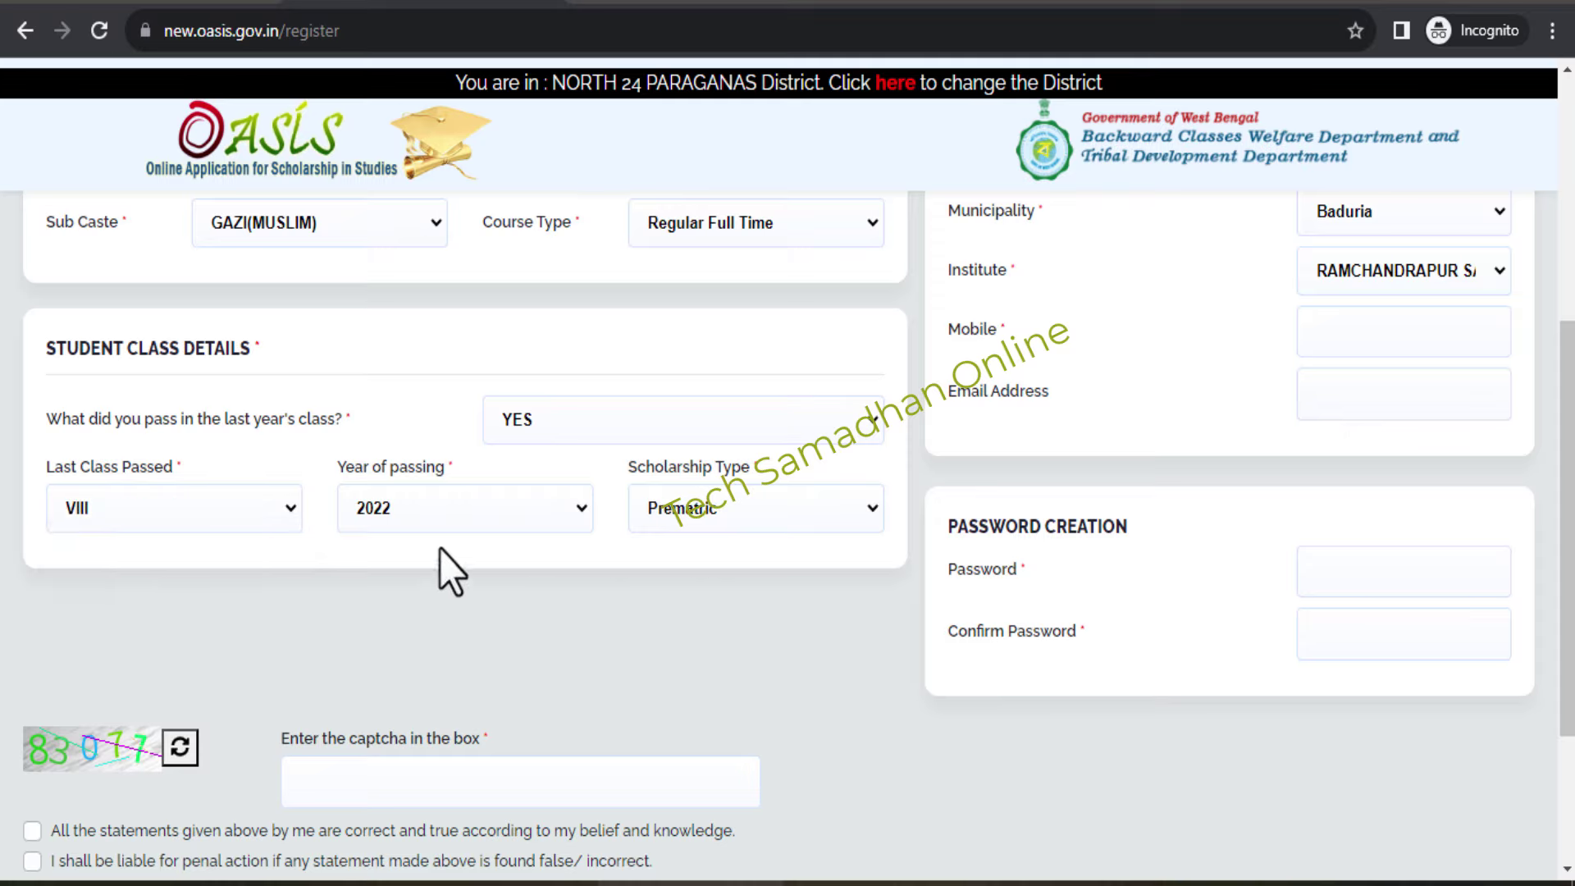
left_click(284, 509)
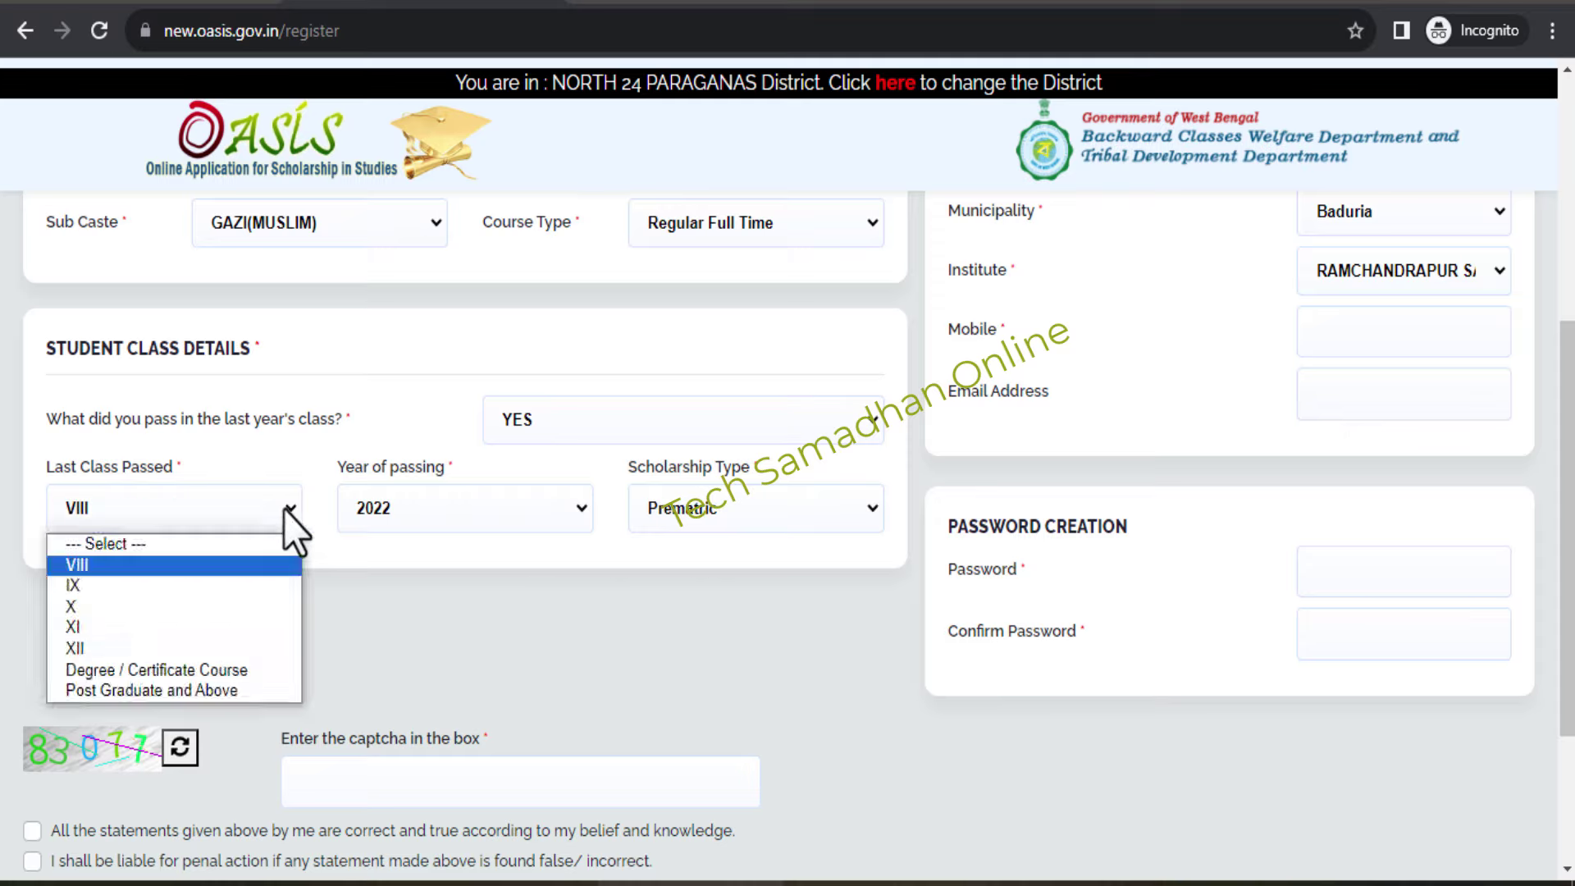
left_click(144, 671)
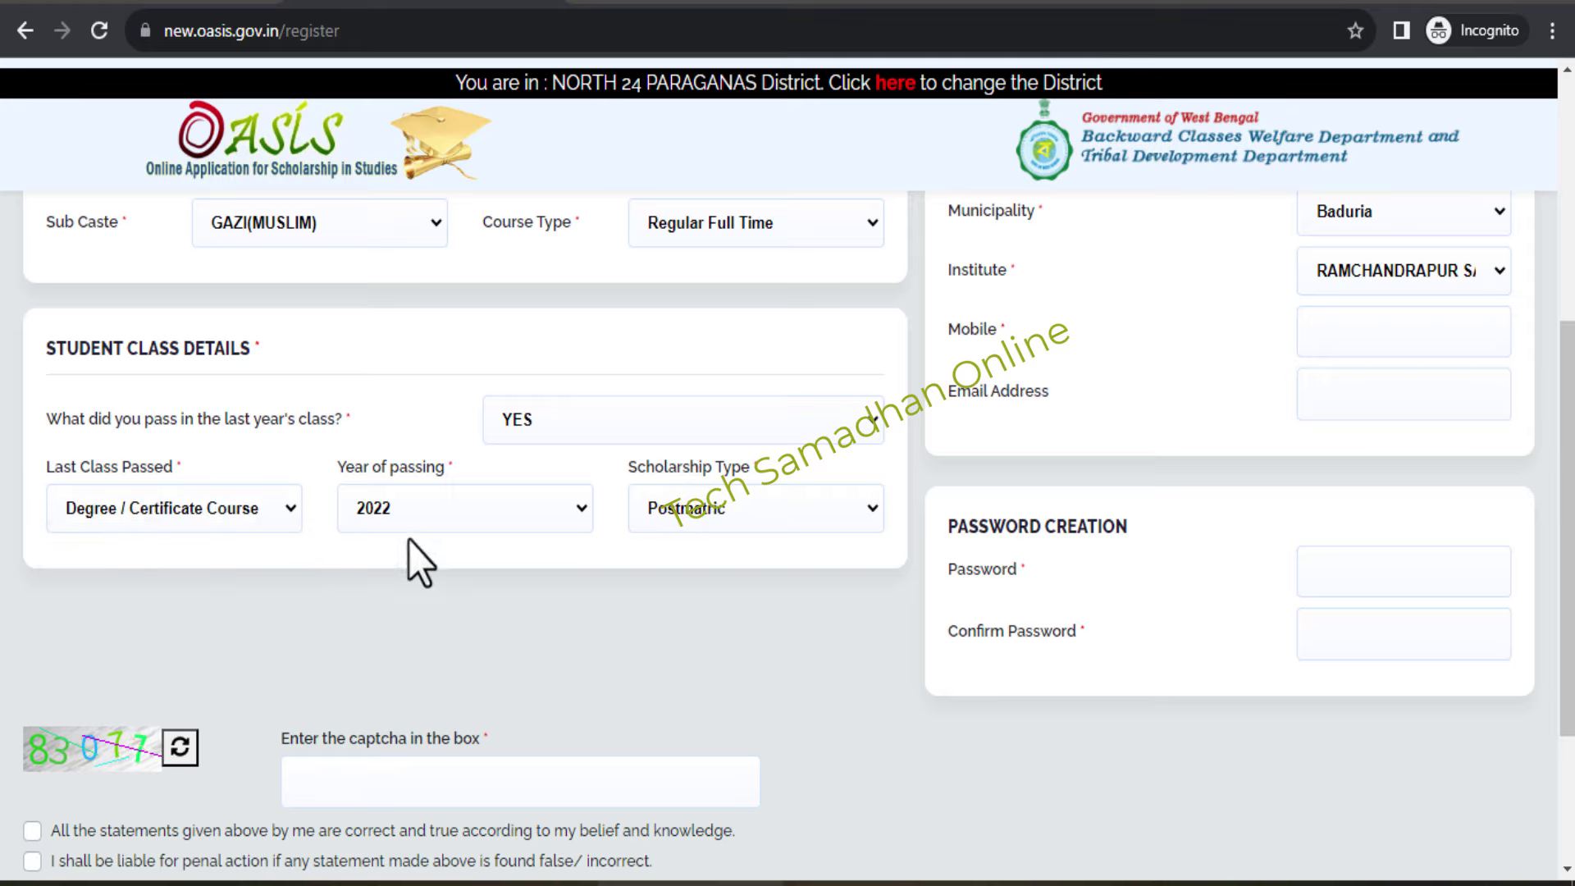
Step: Enter the account password and captcha, then tick the first declaration statement
left_click(1329, 568)
left_click(487, 789)
scroll(645, 731, "down", 3)
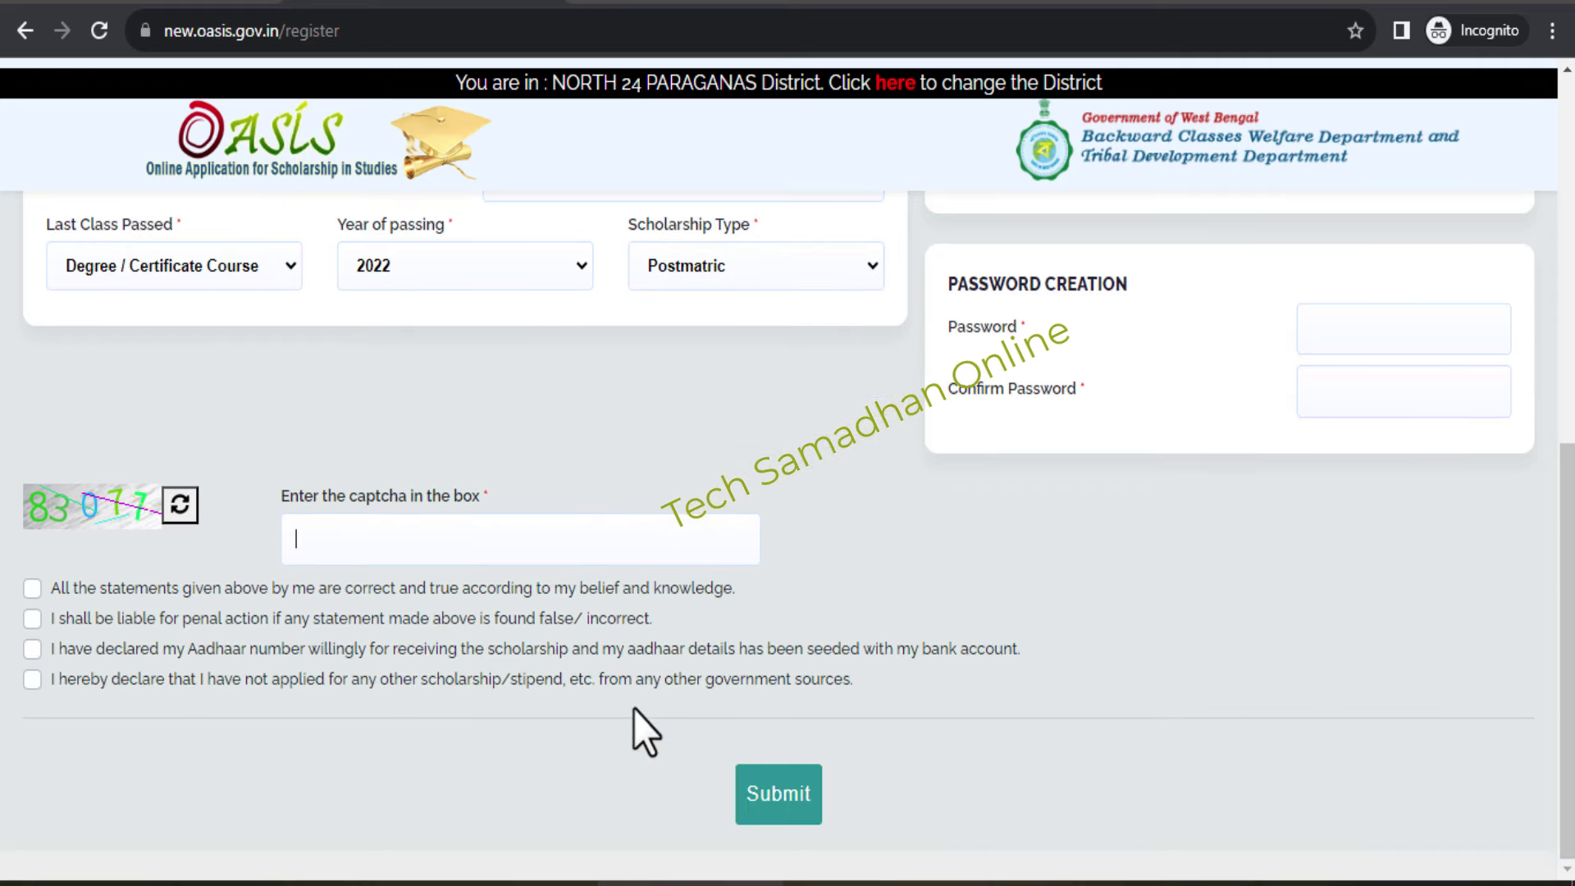
left_click(35, 589)
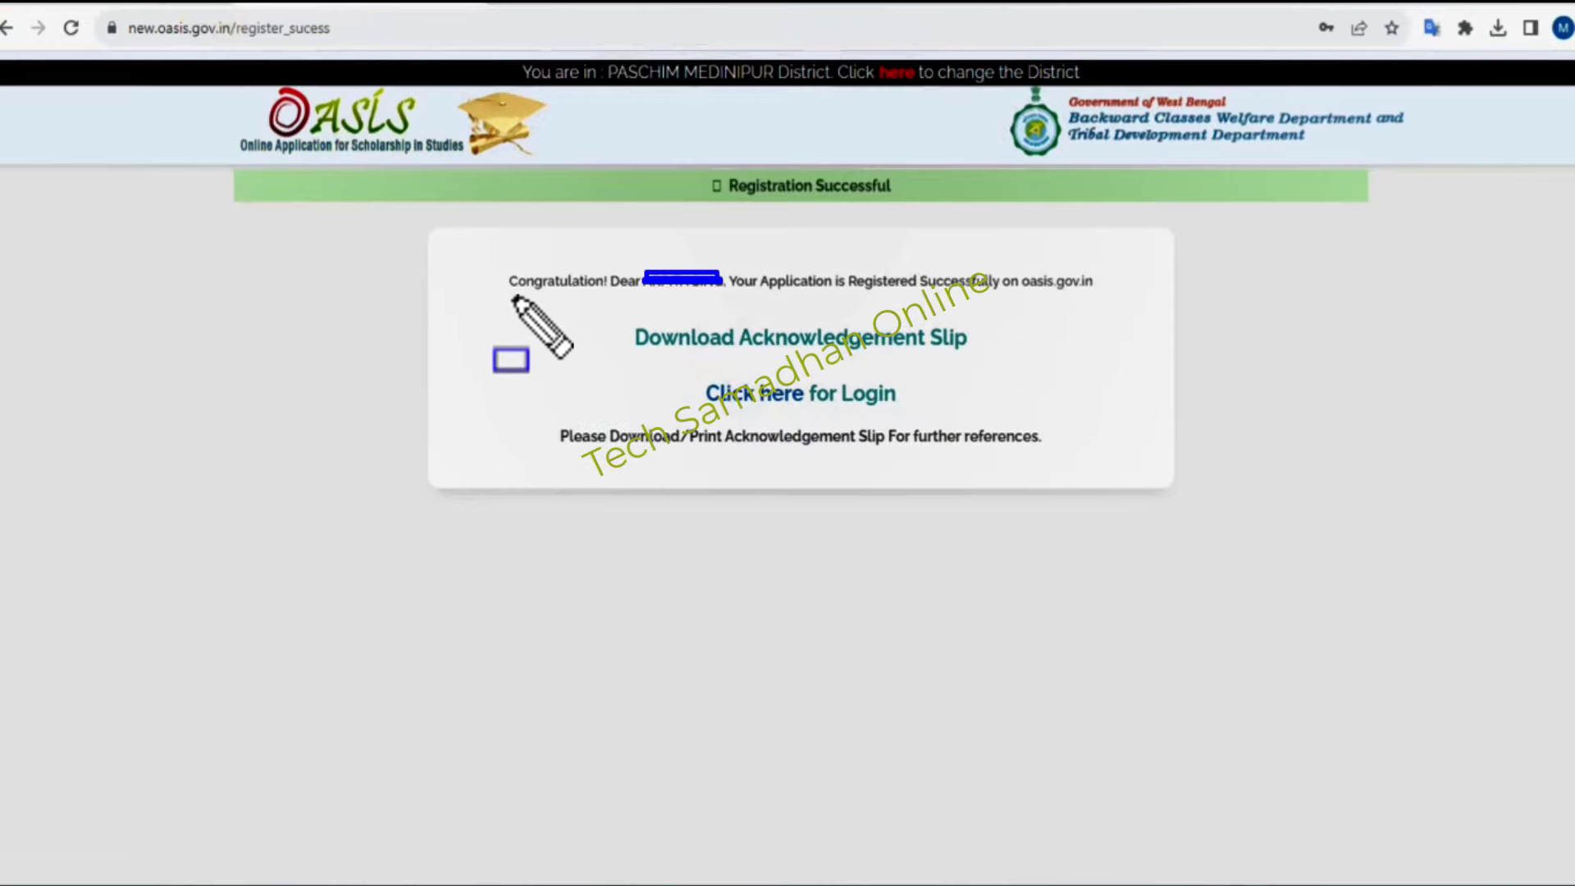
Step: Highlight text on the registration success page and open the Pre Matric acknowledgement slip PDF
left_click_drag(551, 301, 720, 299)
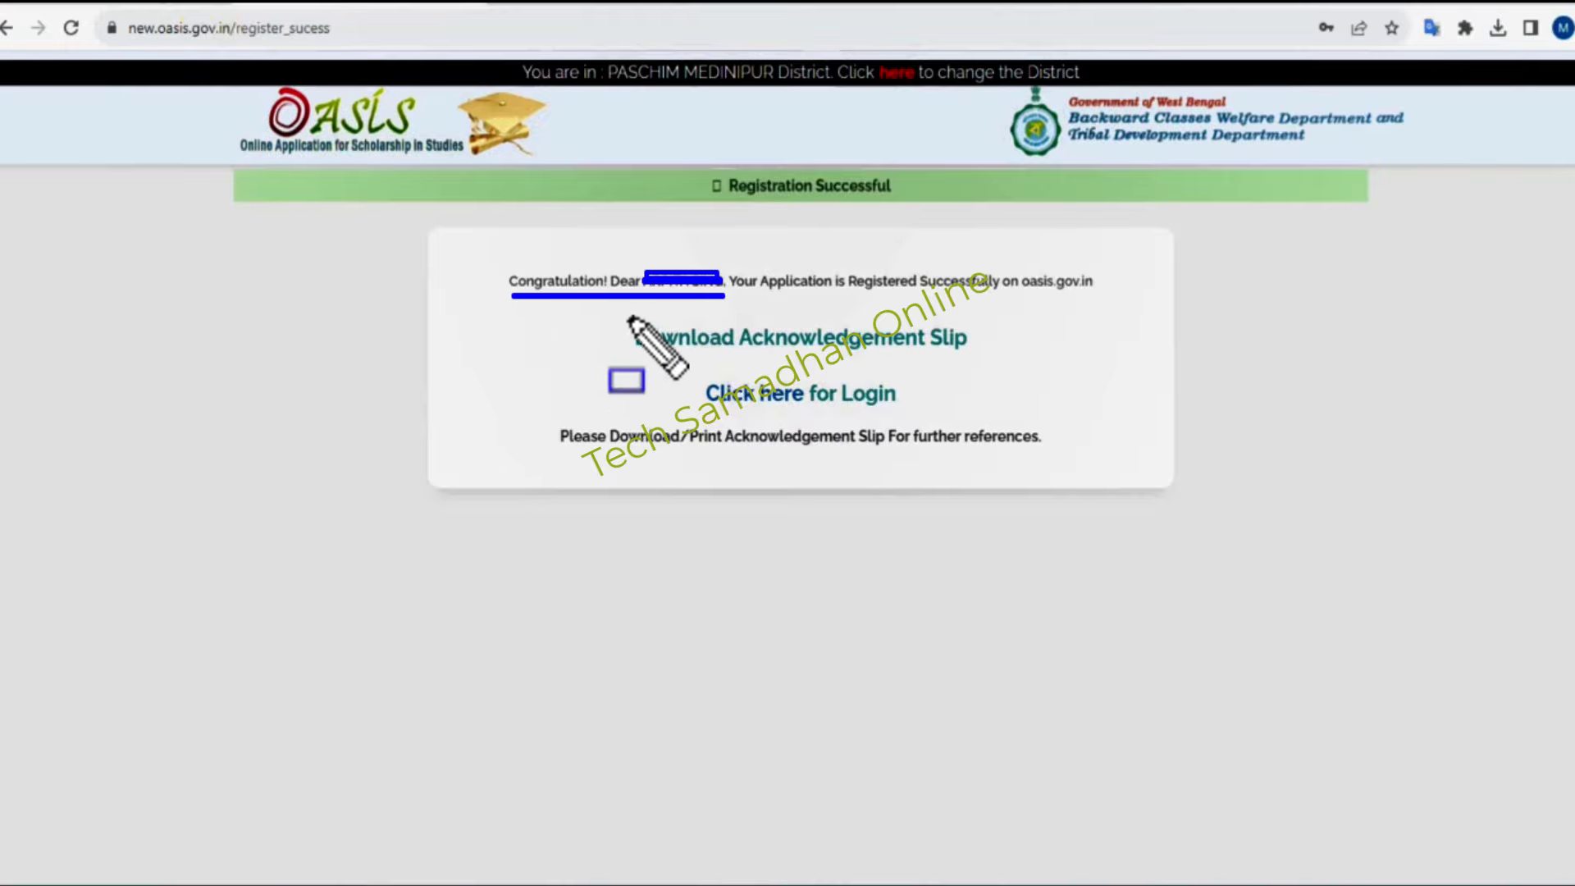
left_click_drag(630, 318, 985, 362)
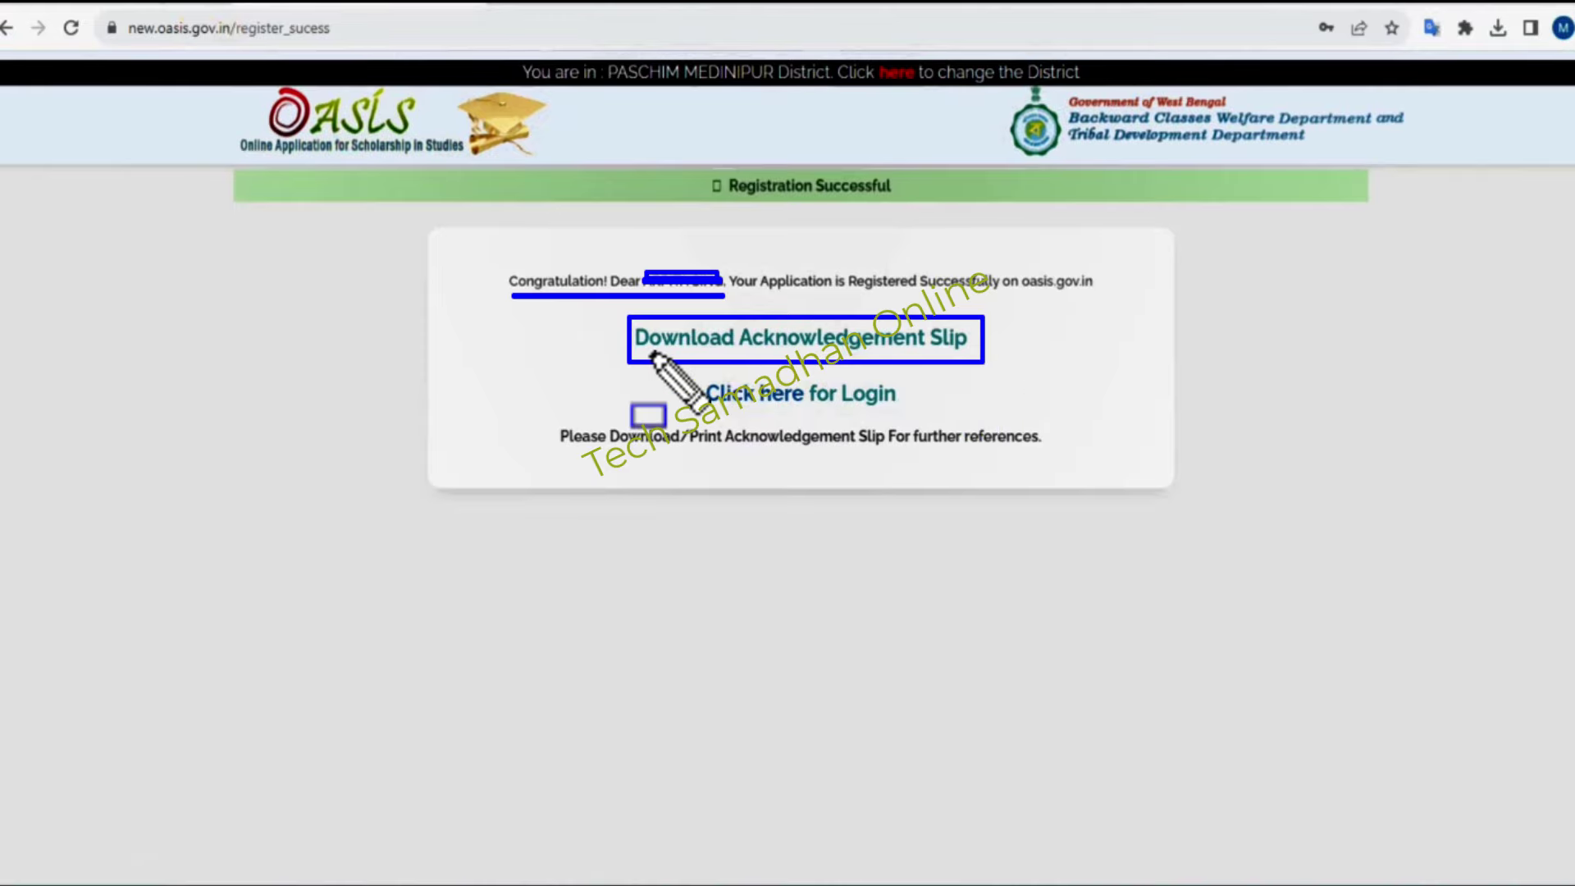
left_click_drag(642, 354, 729, 354)
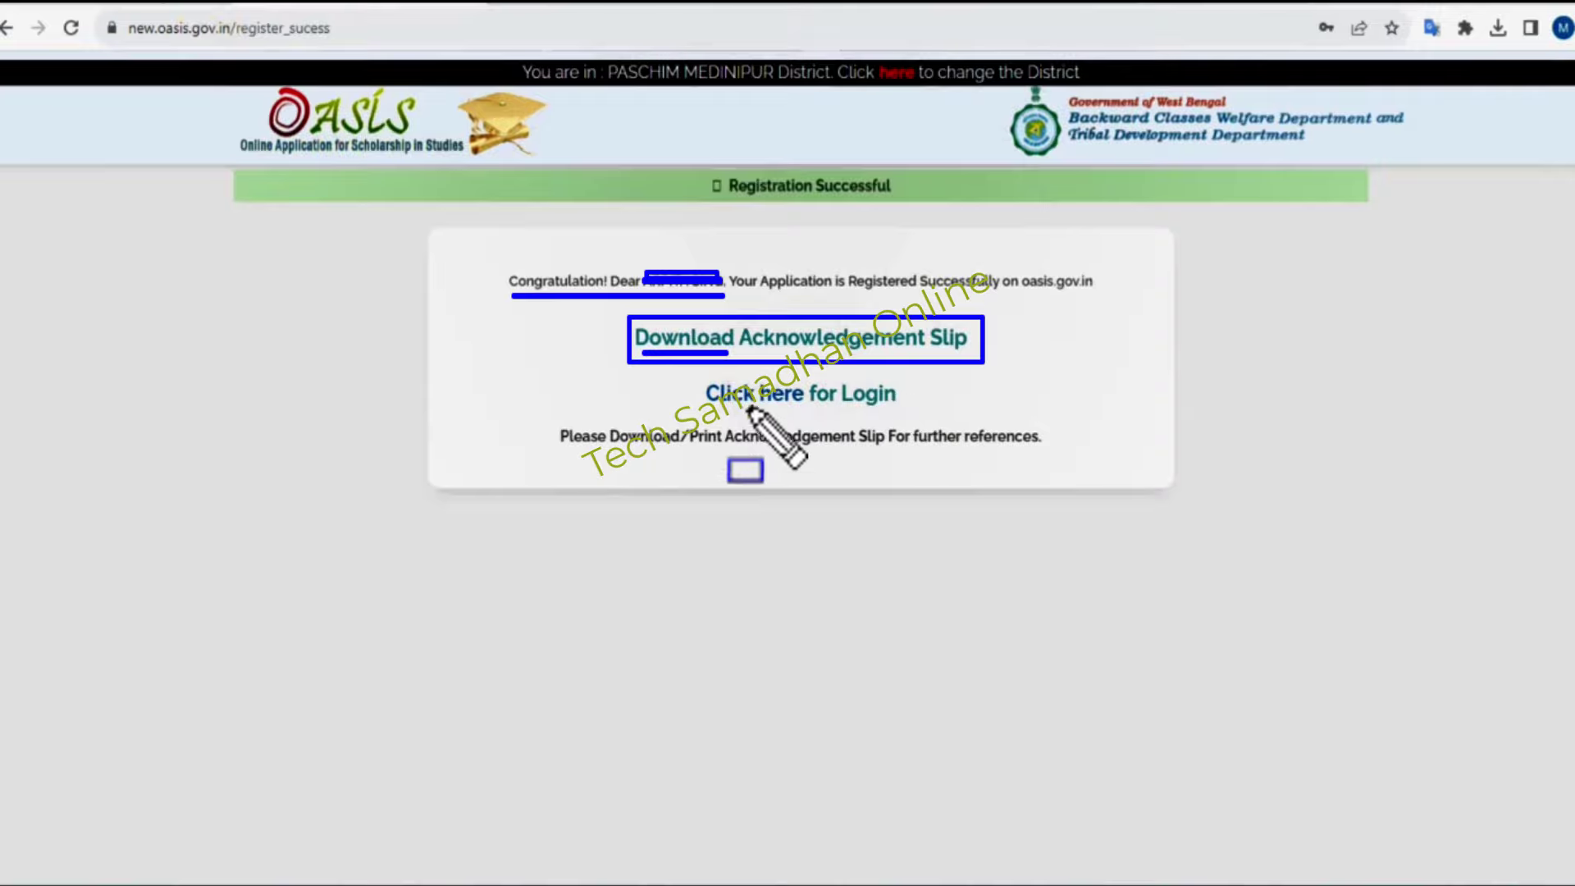
Step: Leave the slip PDF and log back in to the dashboard showing 'Application is not Locked'
mouse_move(689, 372)
left_mouse_down()
mouse_move(703, 422)
mouse_move(806, 414)
left_mouse_up()
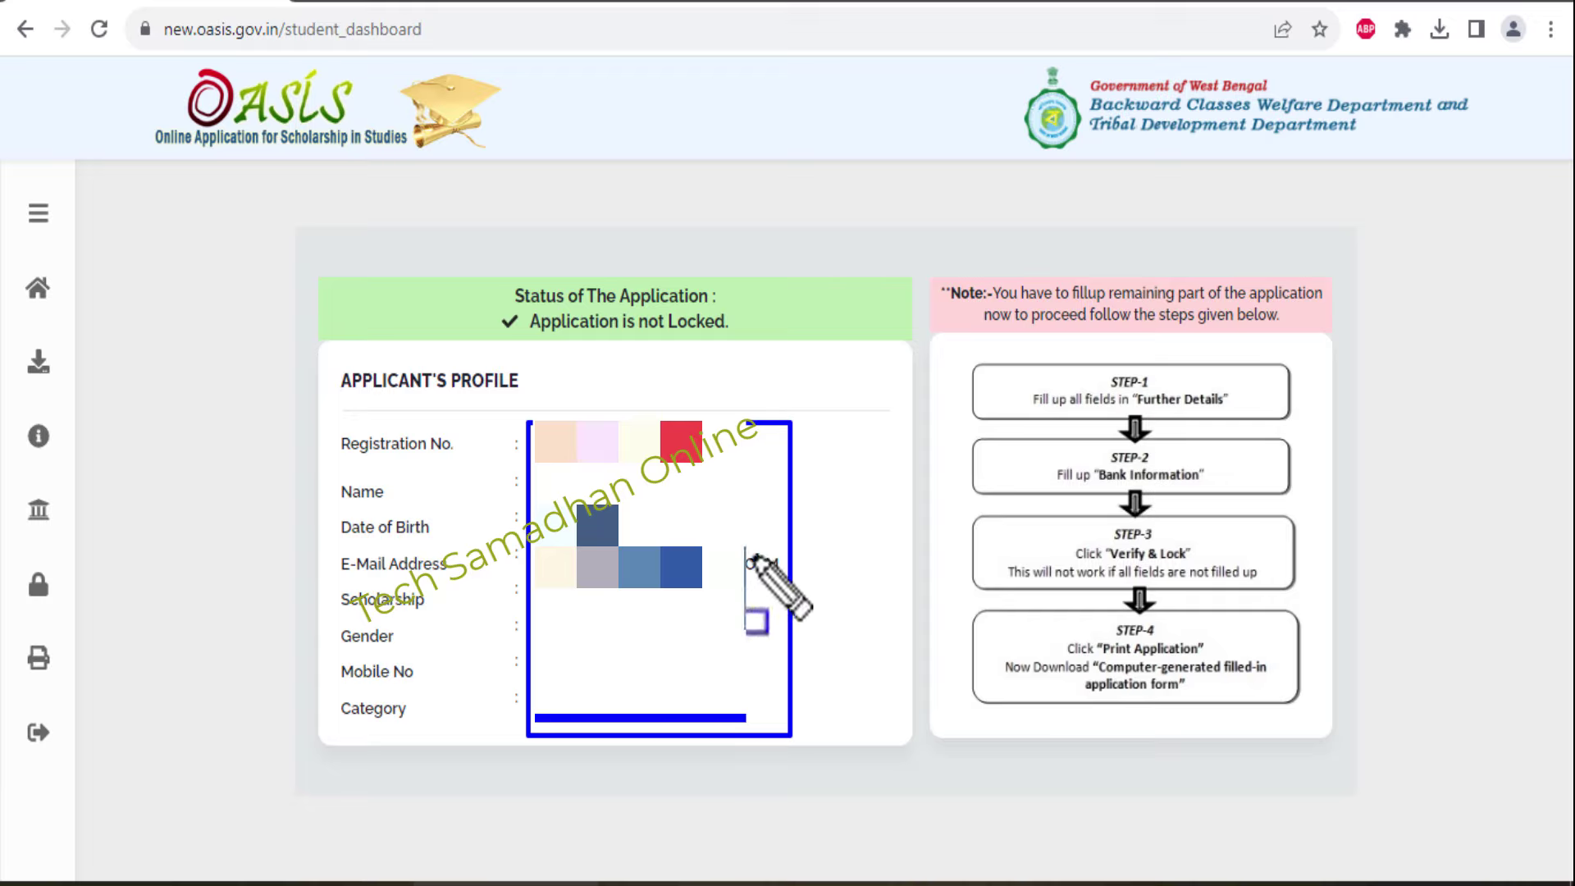
Step: Choose 'Step 1 - Further Details' from the expanded left sidebar
mouse_move(49, 386)
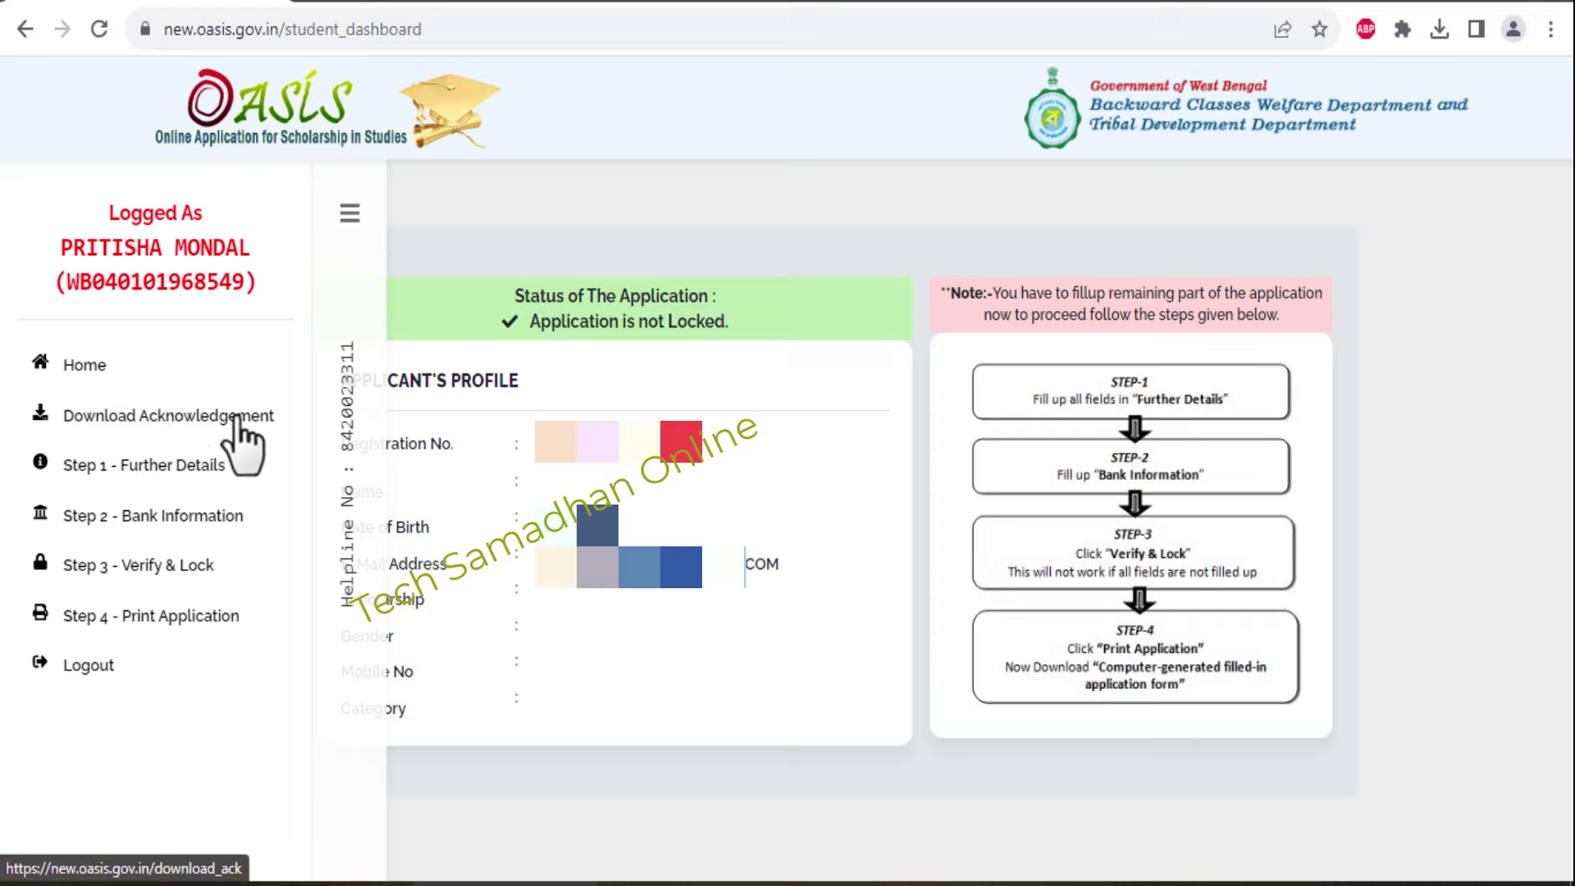
left_click(195, 465)
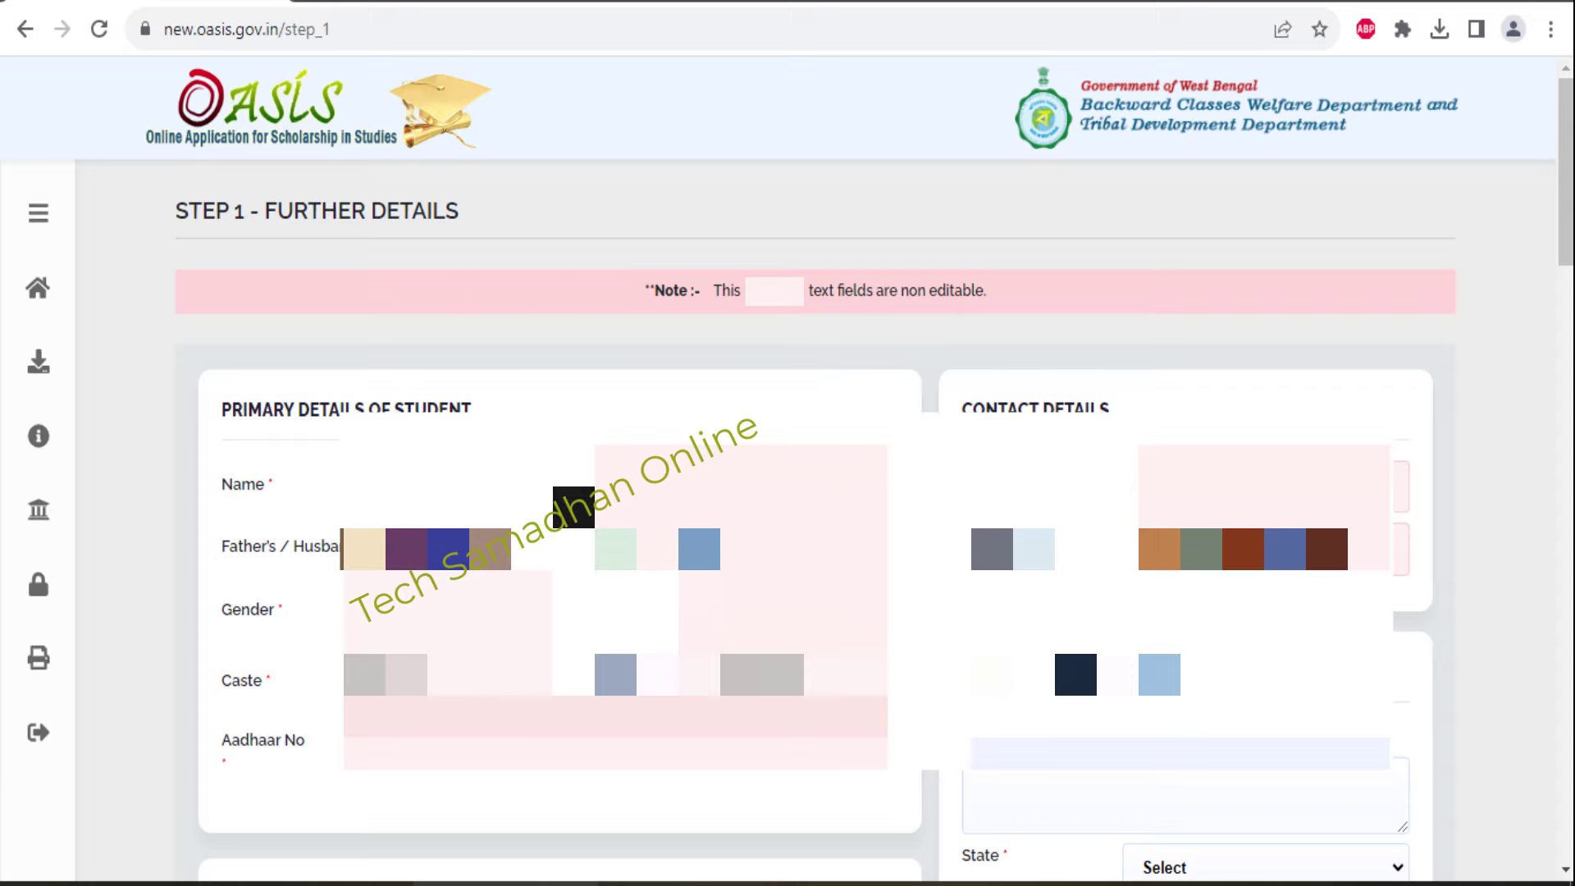
mouse_move(162, 335)
left_mouse_down()
mouse_move(1221, 768)
mouse_move(1444, 835)
mouse_move(1473, 829)
left_mouse_up()
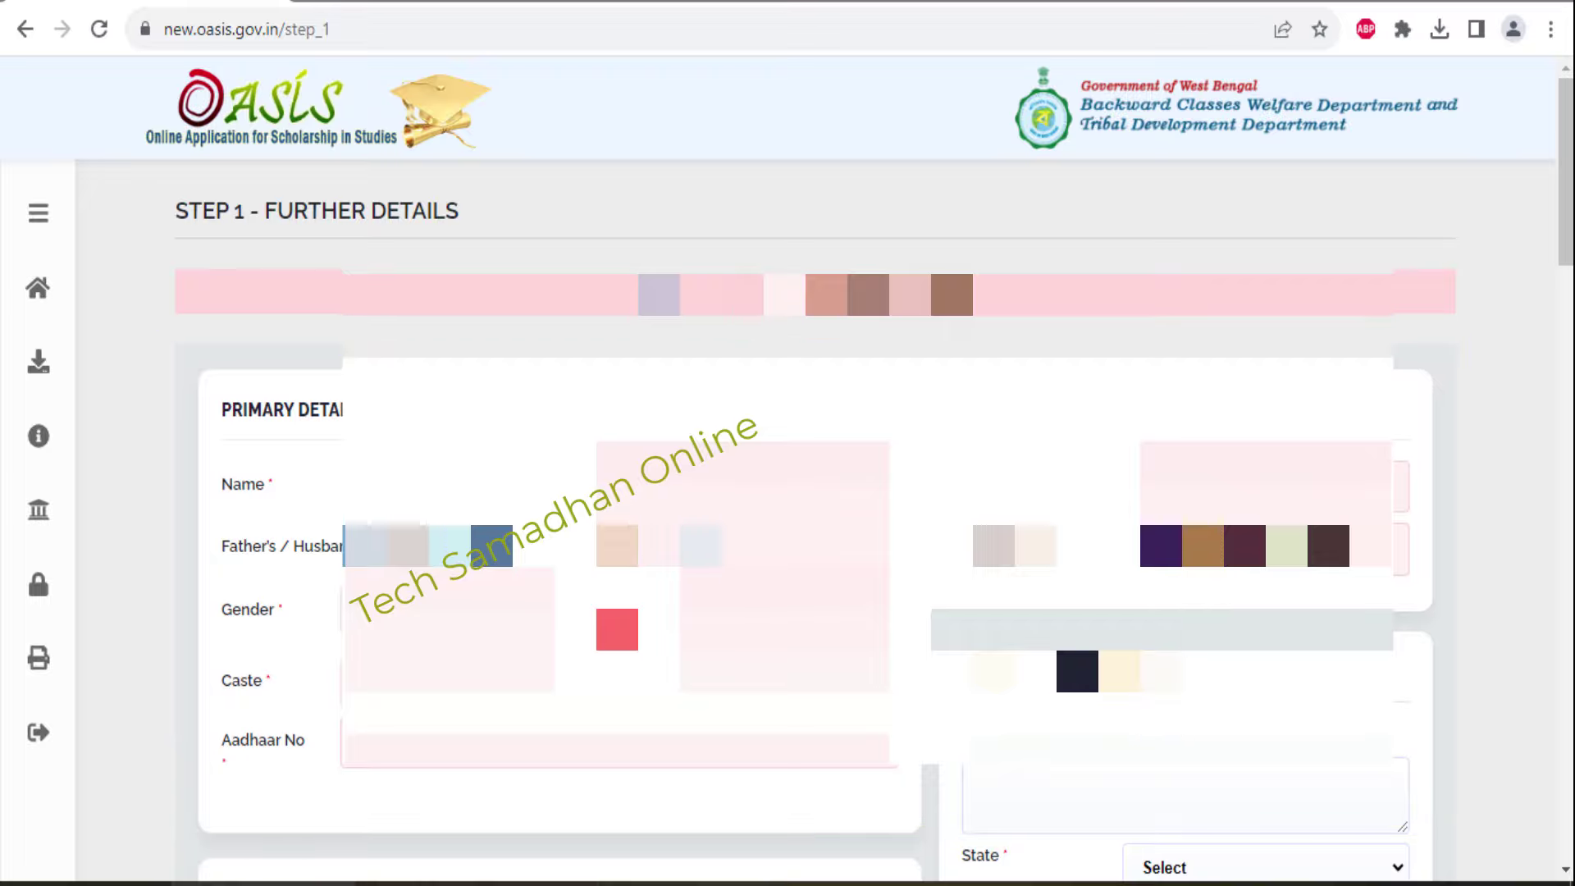
scroll(1399, 422, "down", 5)
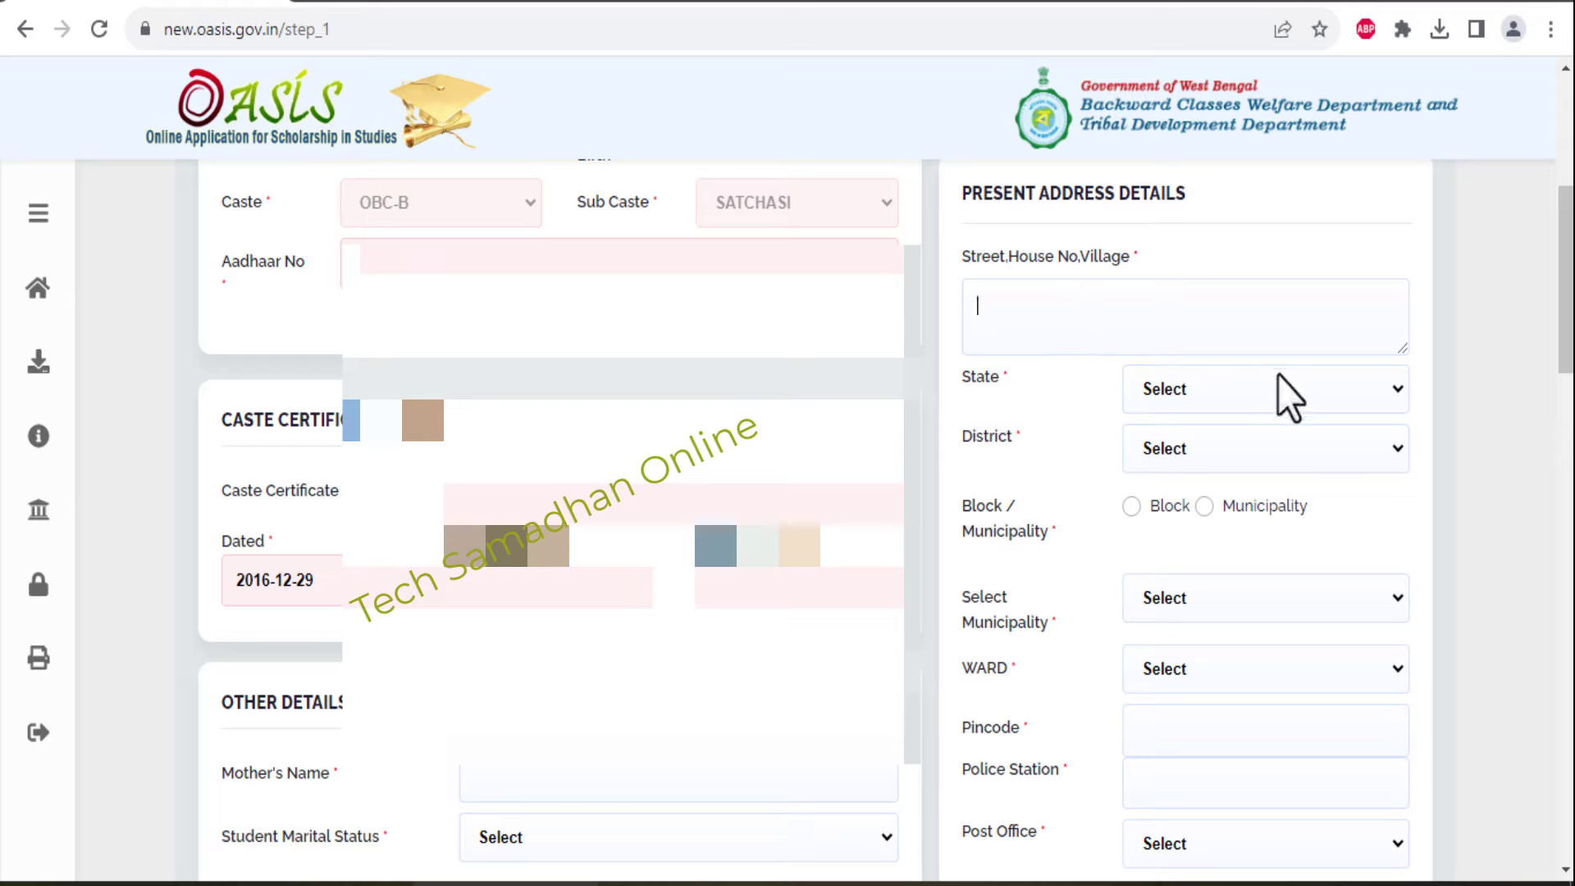
Step: Set the present address to West Bengal, North 24 Parganas, Baduria municipality, Ward - 001
left_click(1244, 386)
left_click(1252, 450)
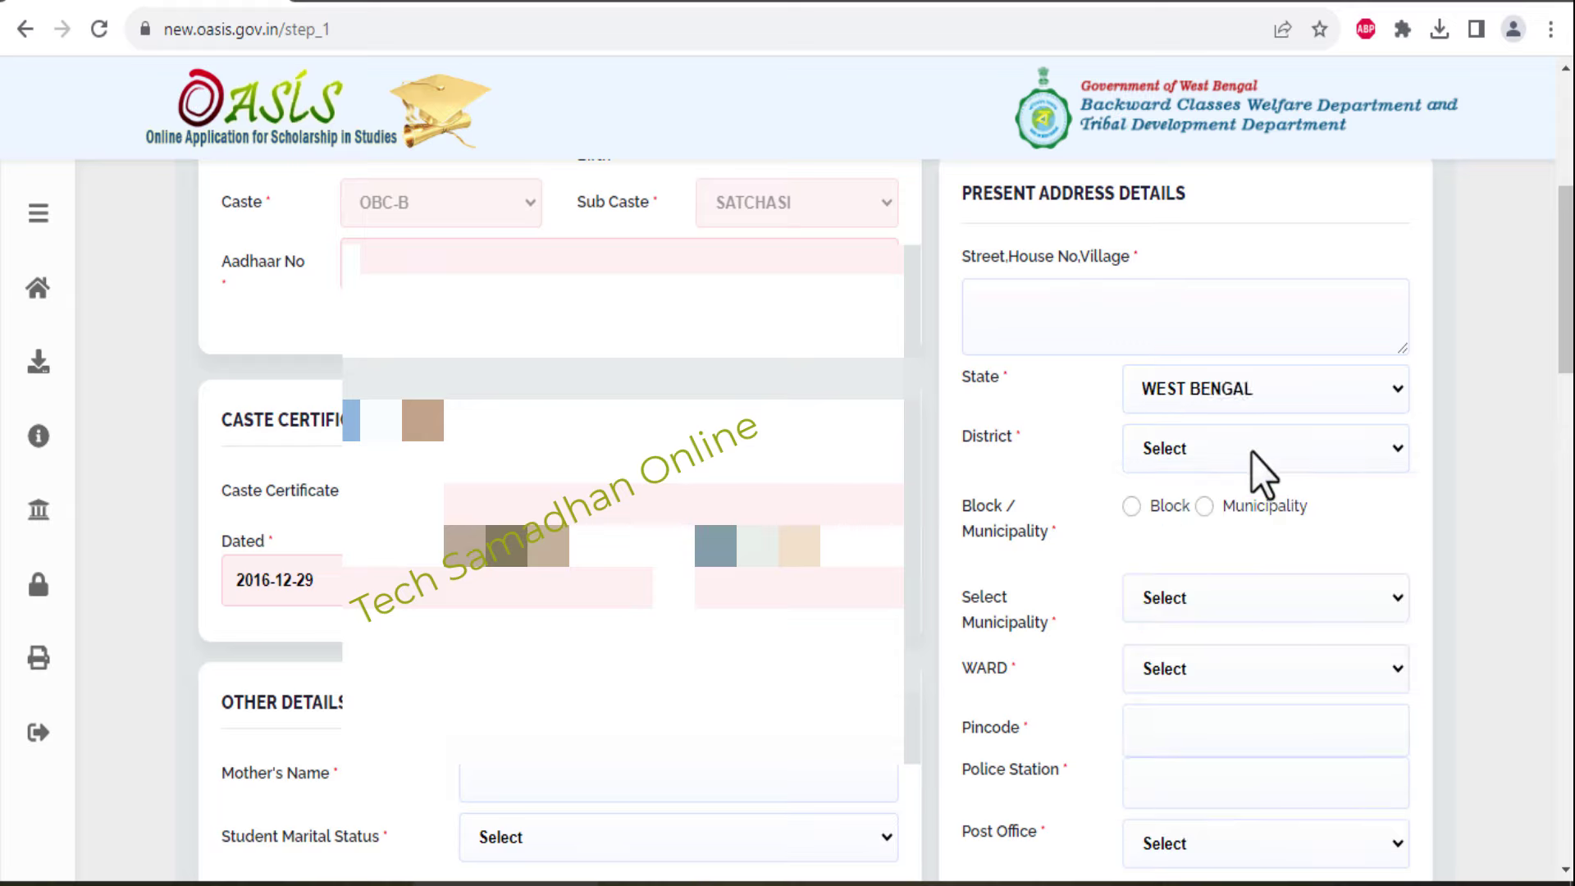
left_click(1213, 451)
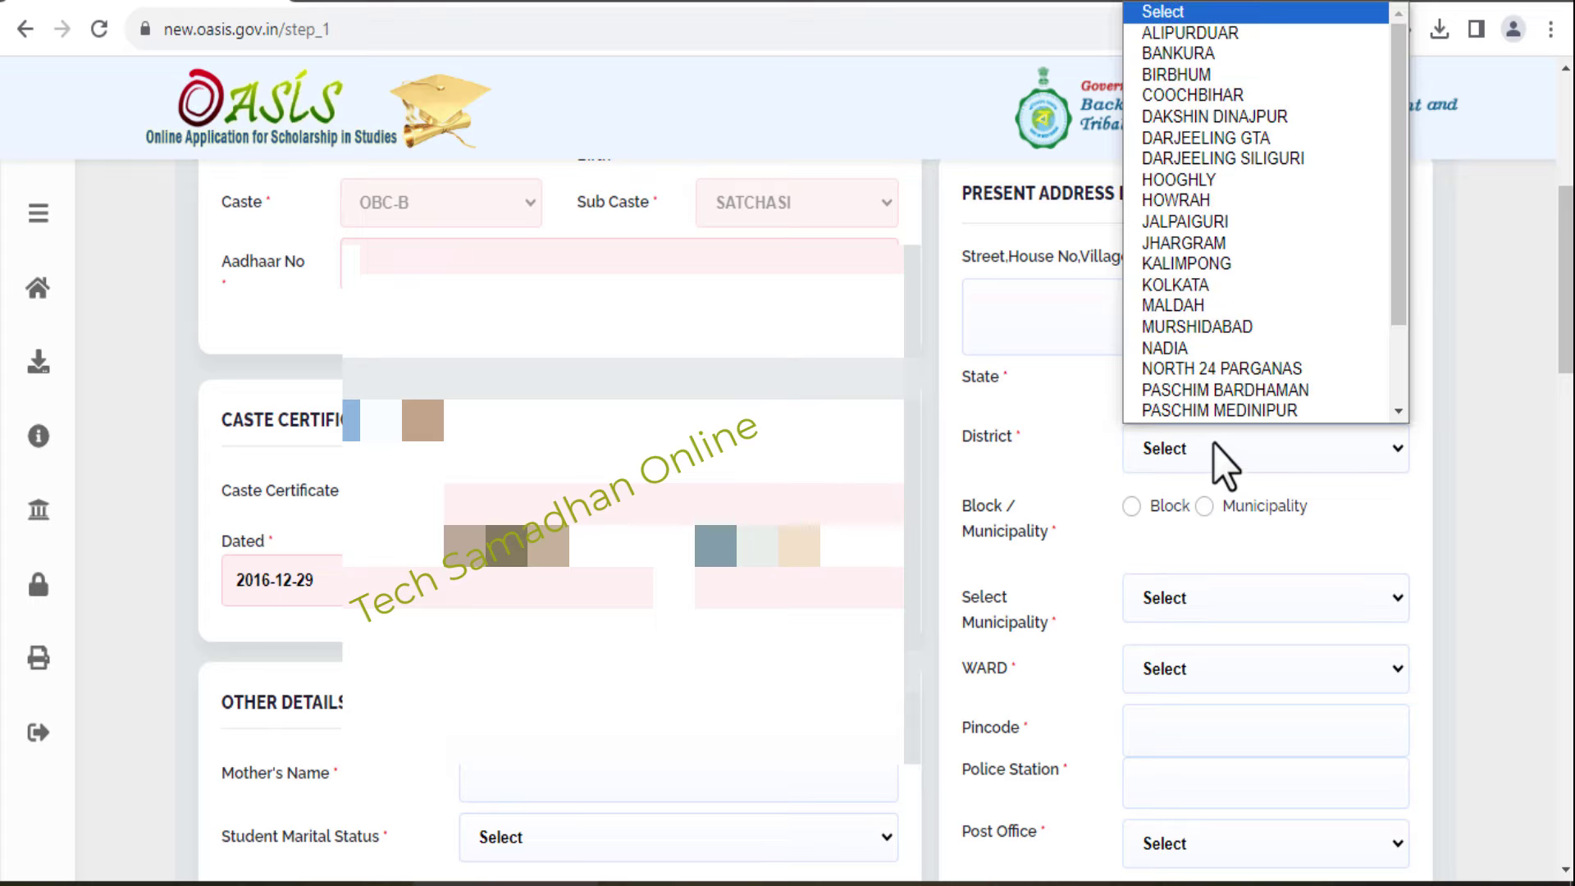
left_click(1218, 351)
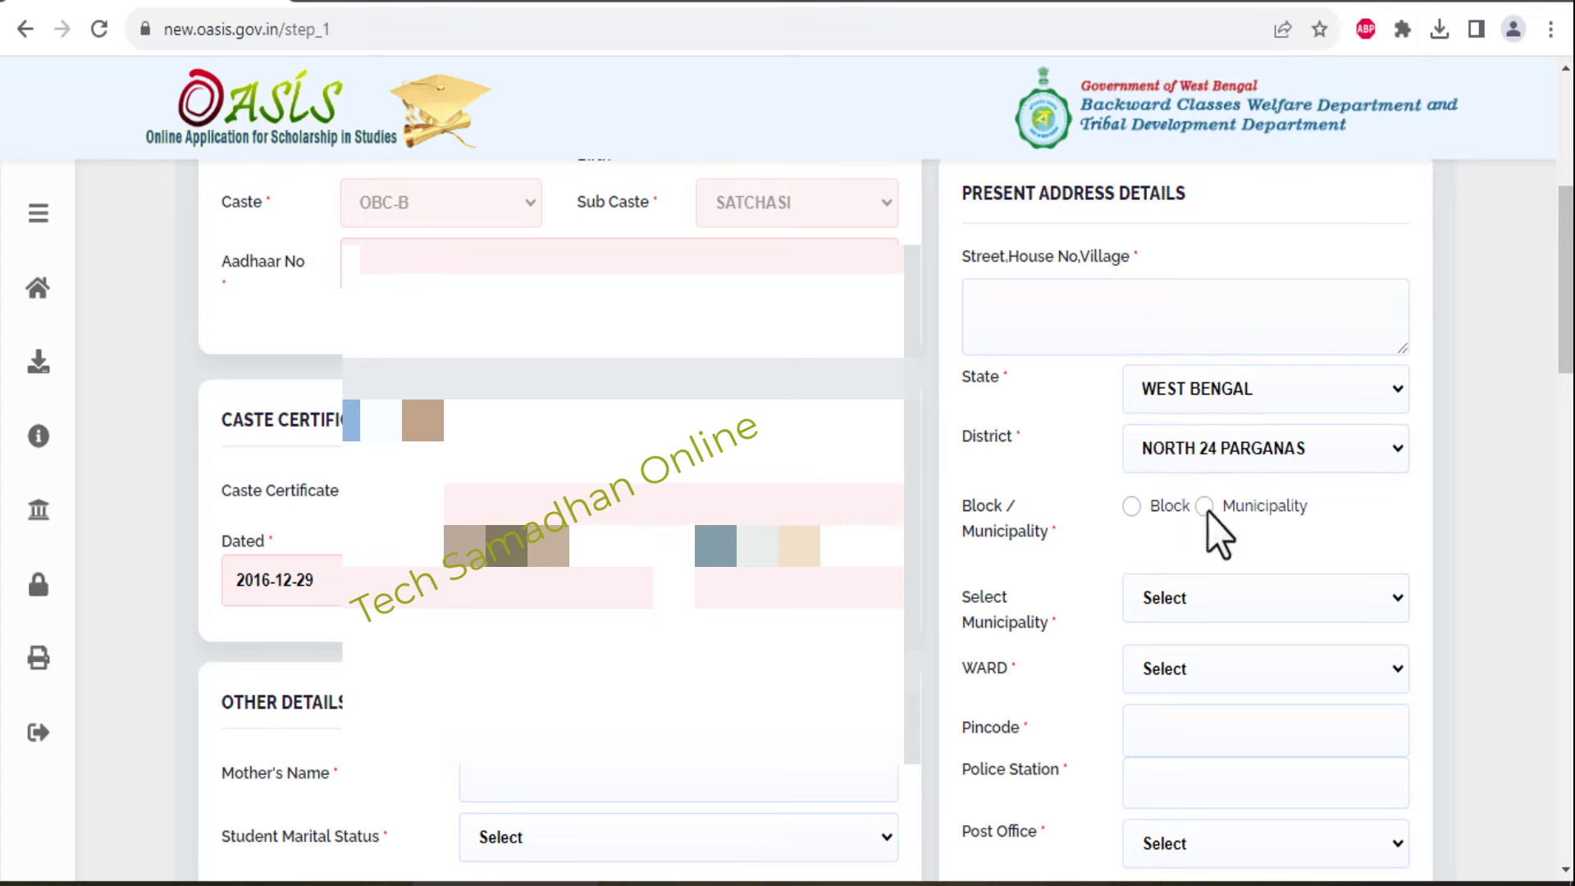
left_click(1229, 596)
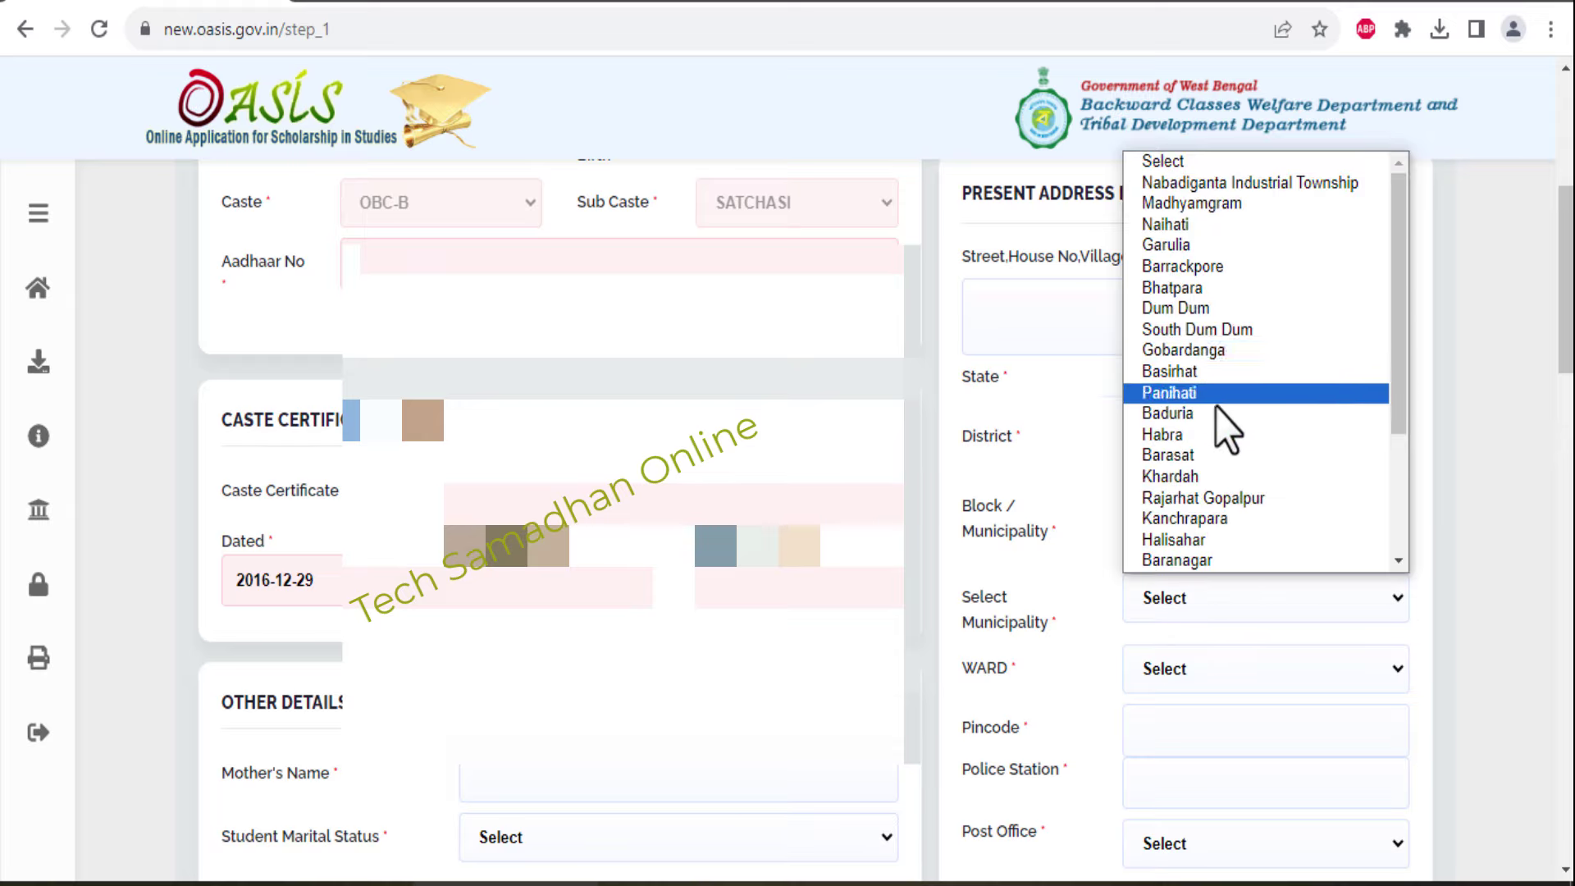
left_click(1215, 414)
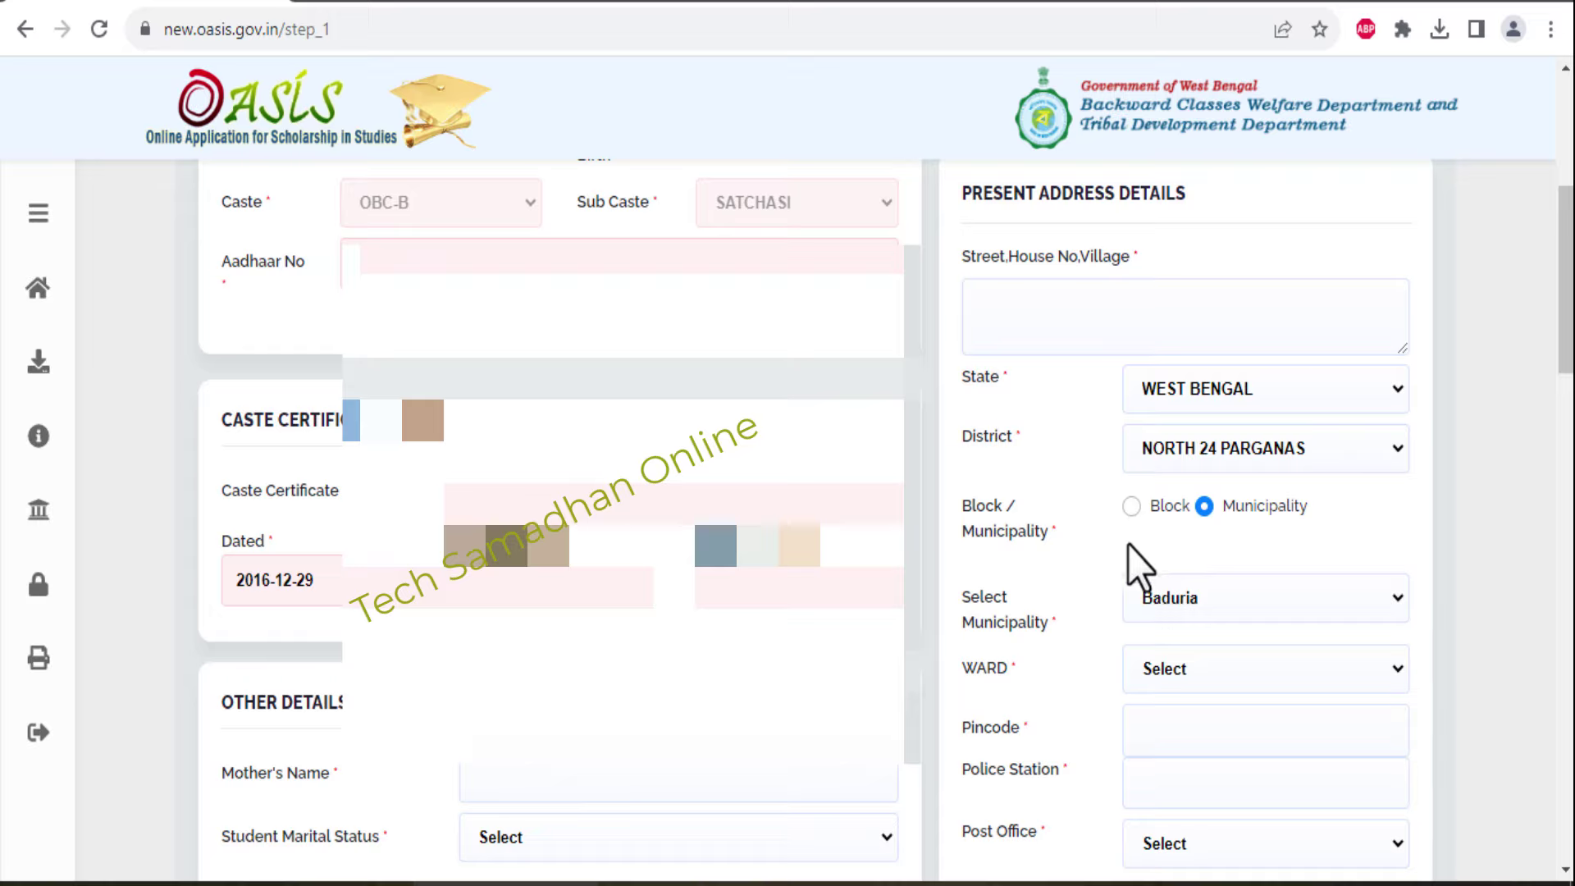
left_click(1194, 669)
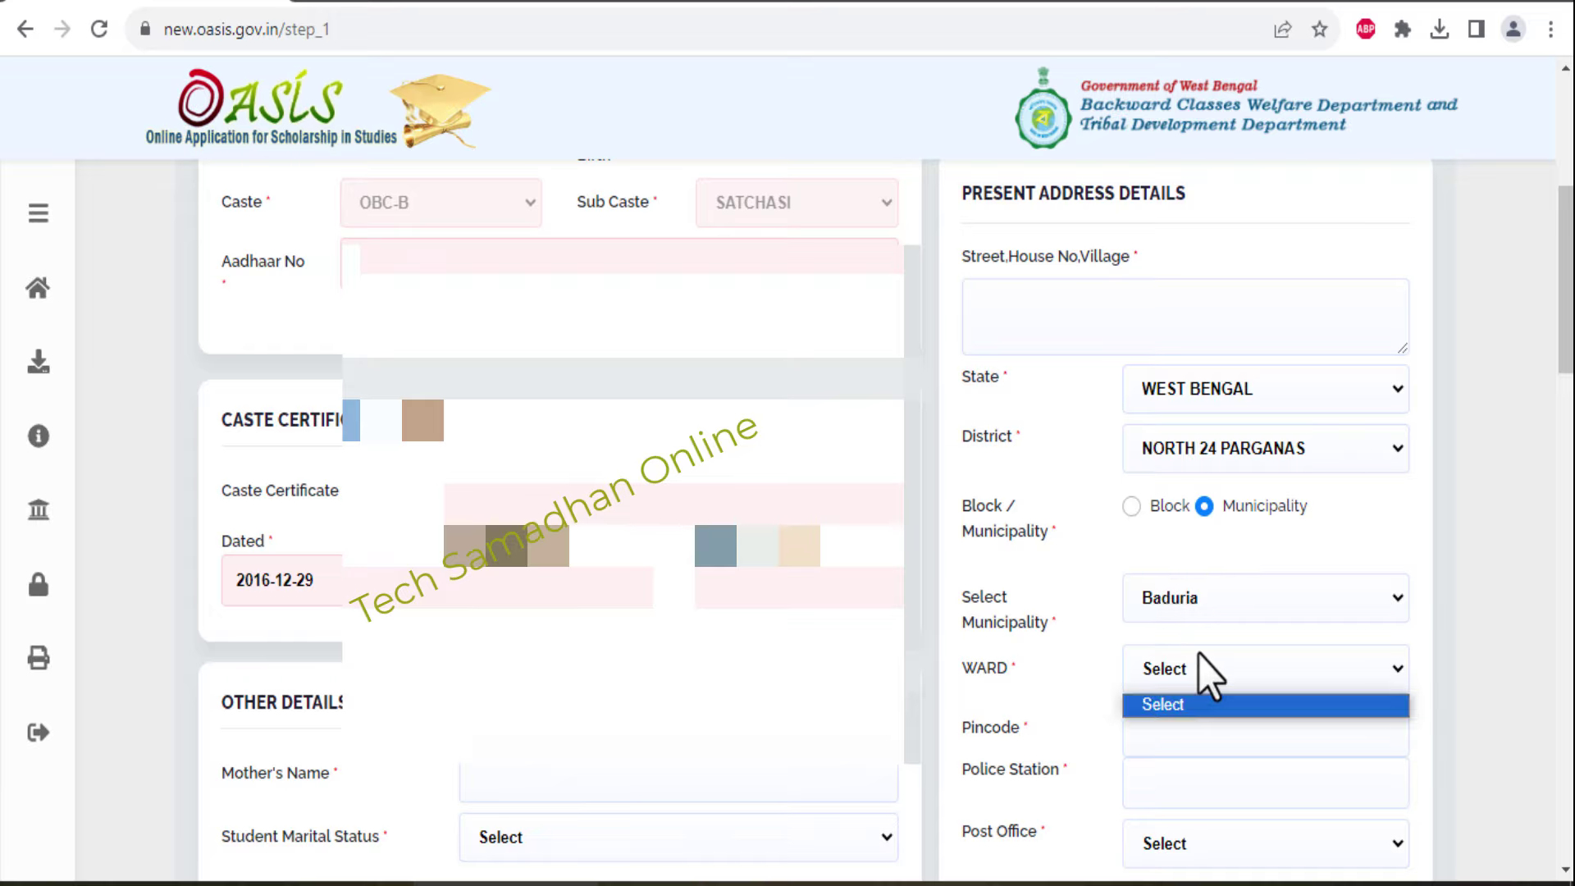
left_click(1252, 672)
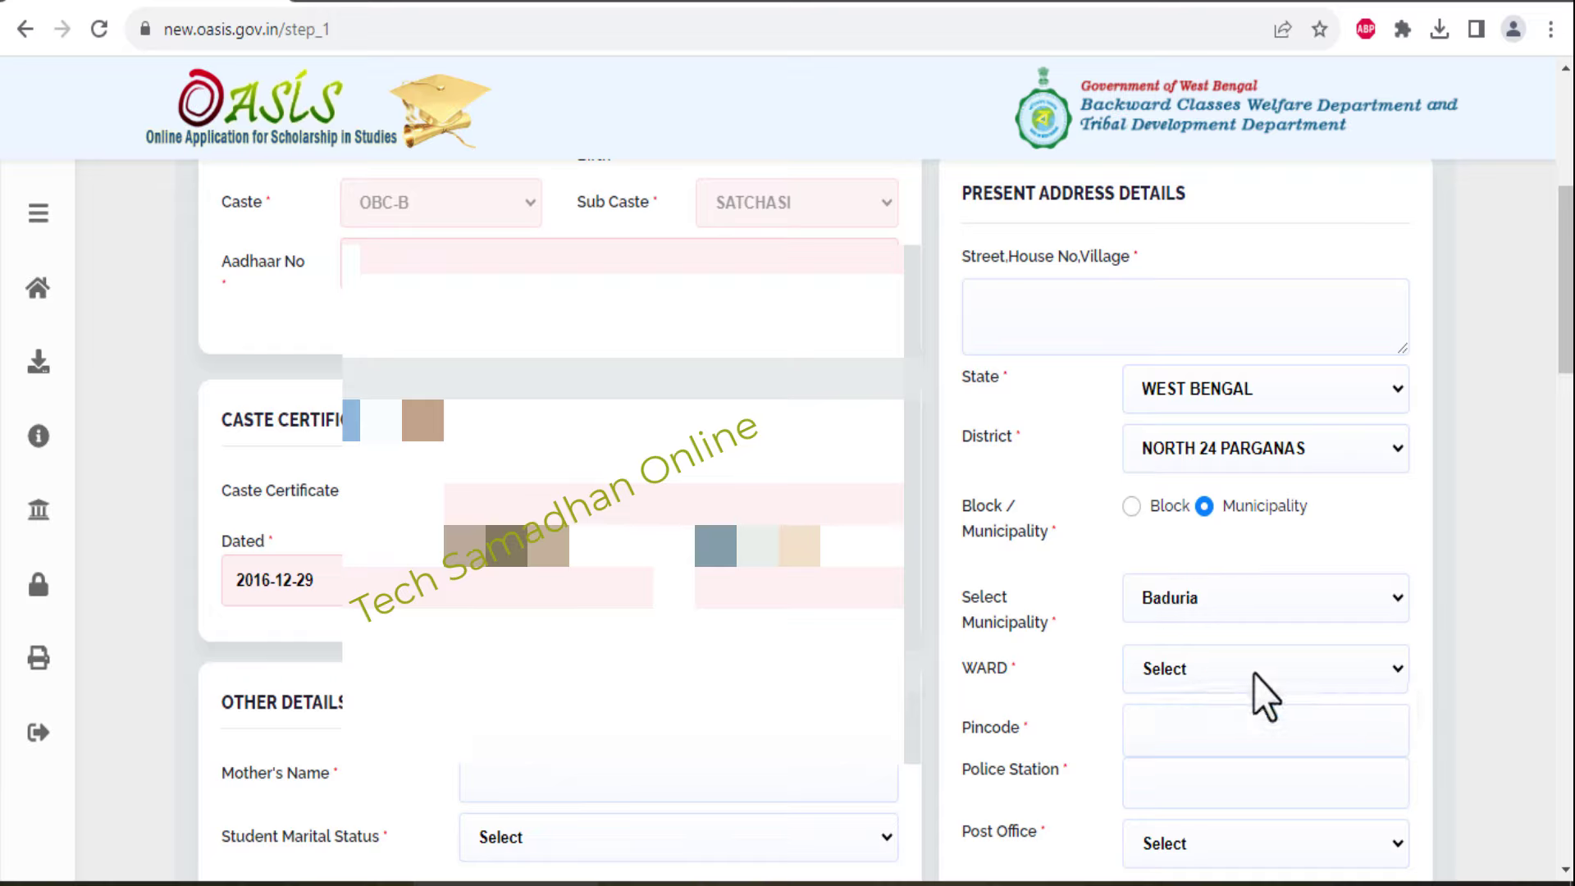
left_click(1254, 672)
left_click(1212, 297)
Step: Enter pincode 745676 and police station BADURIA for the present address
left_click(1197, 729)
type("7")
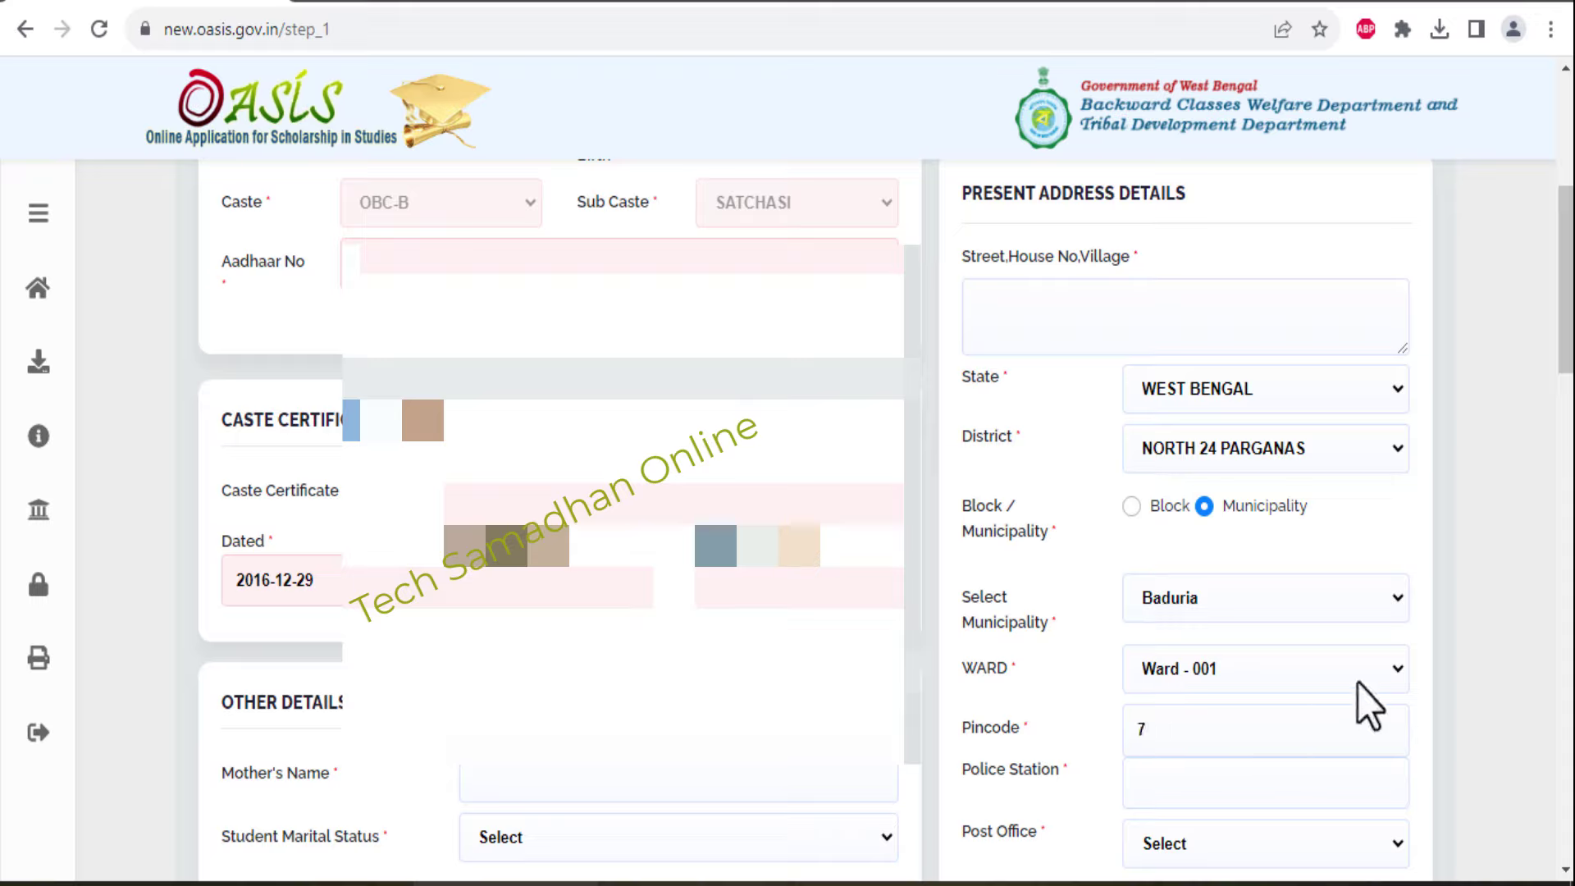
type("45676")
left_click(1184, 793)
type("BDURI")
key("BackSpace")
key("BackSpace")
key("BackSpace")
key("BackSpace")
type("ADURIA")
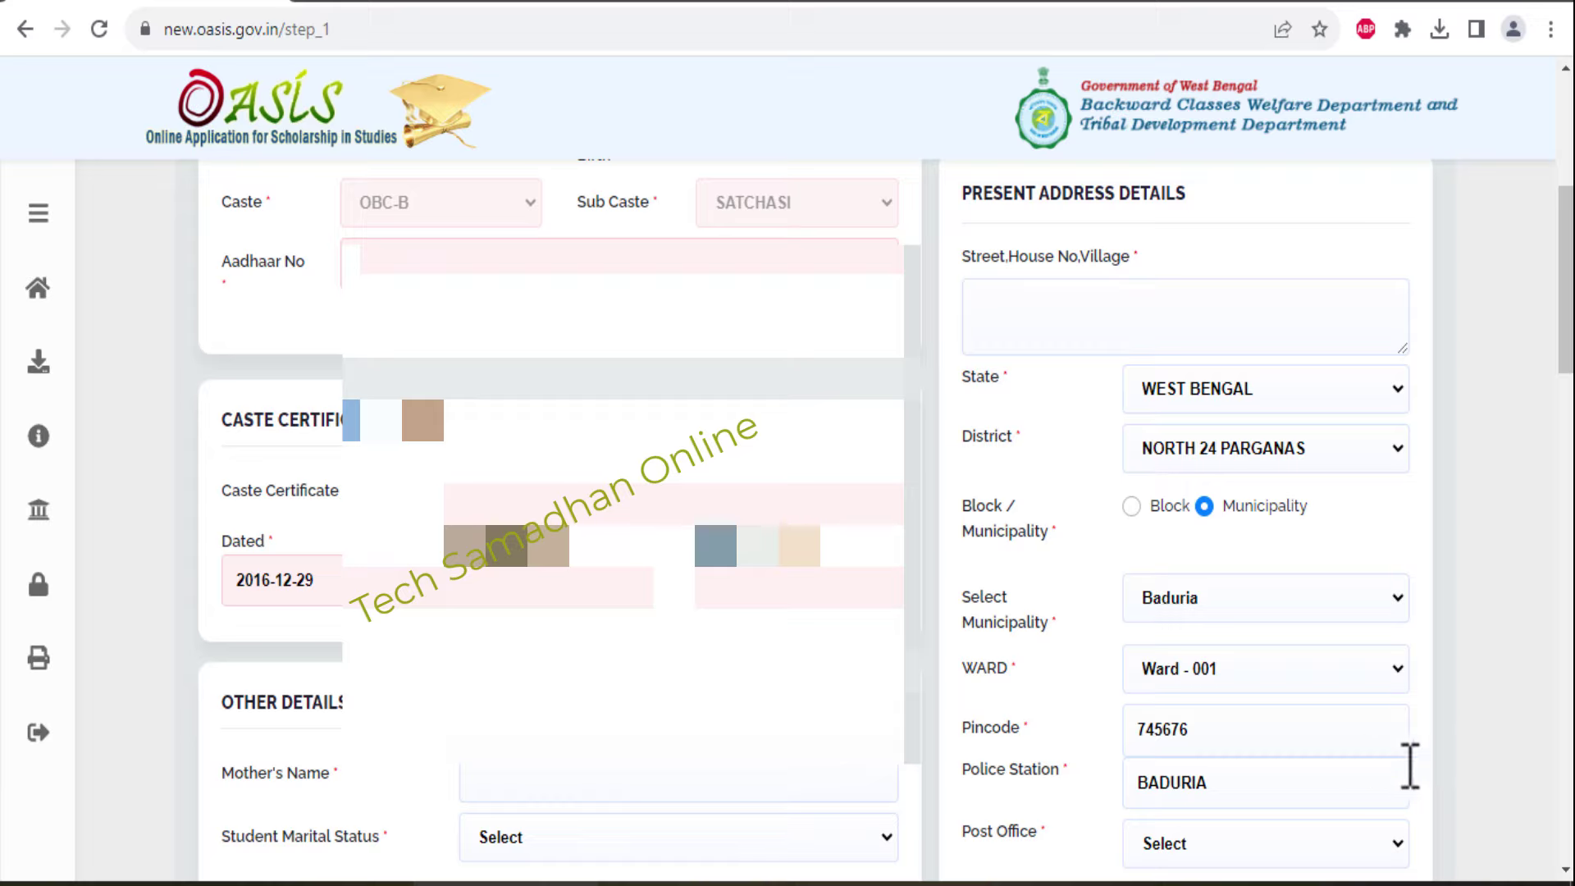
left_click(1224, 843)
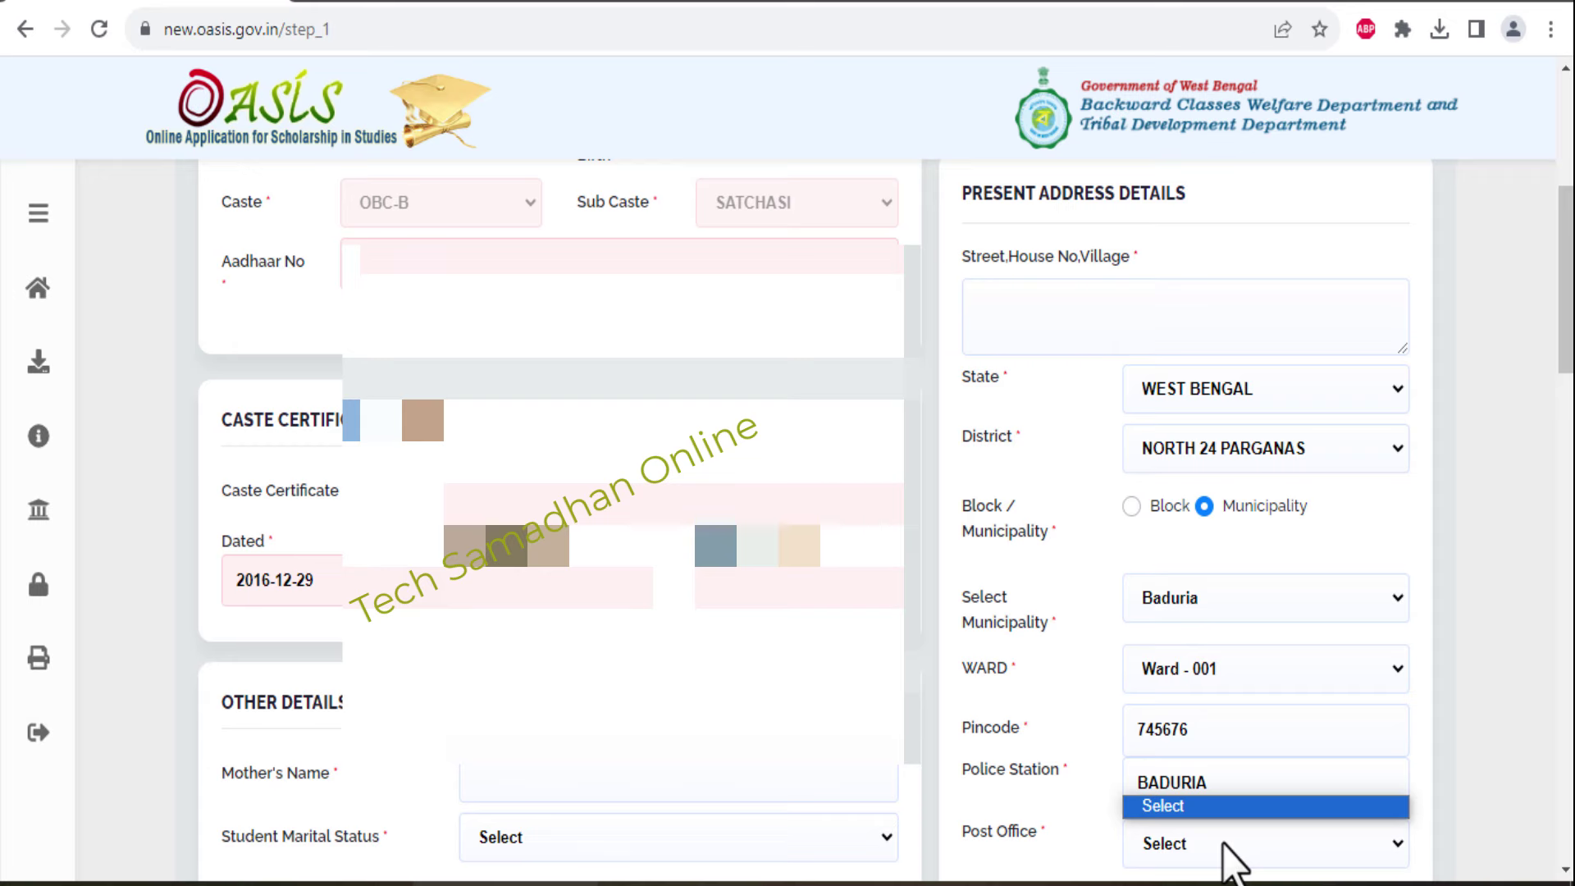
scroll(1224, 862, "down", 6)
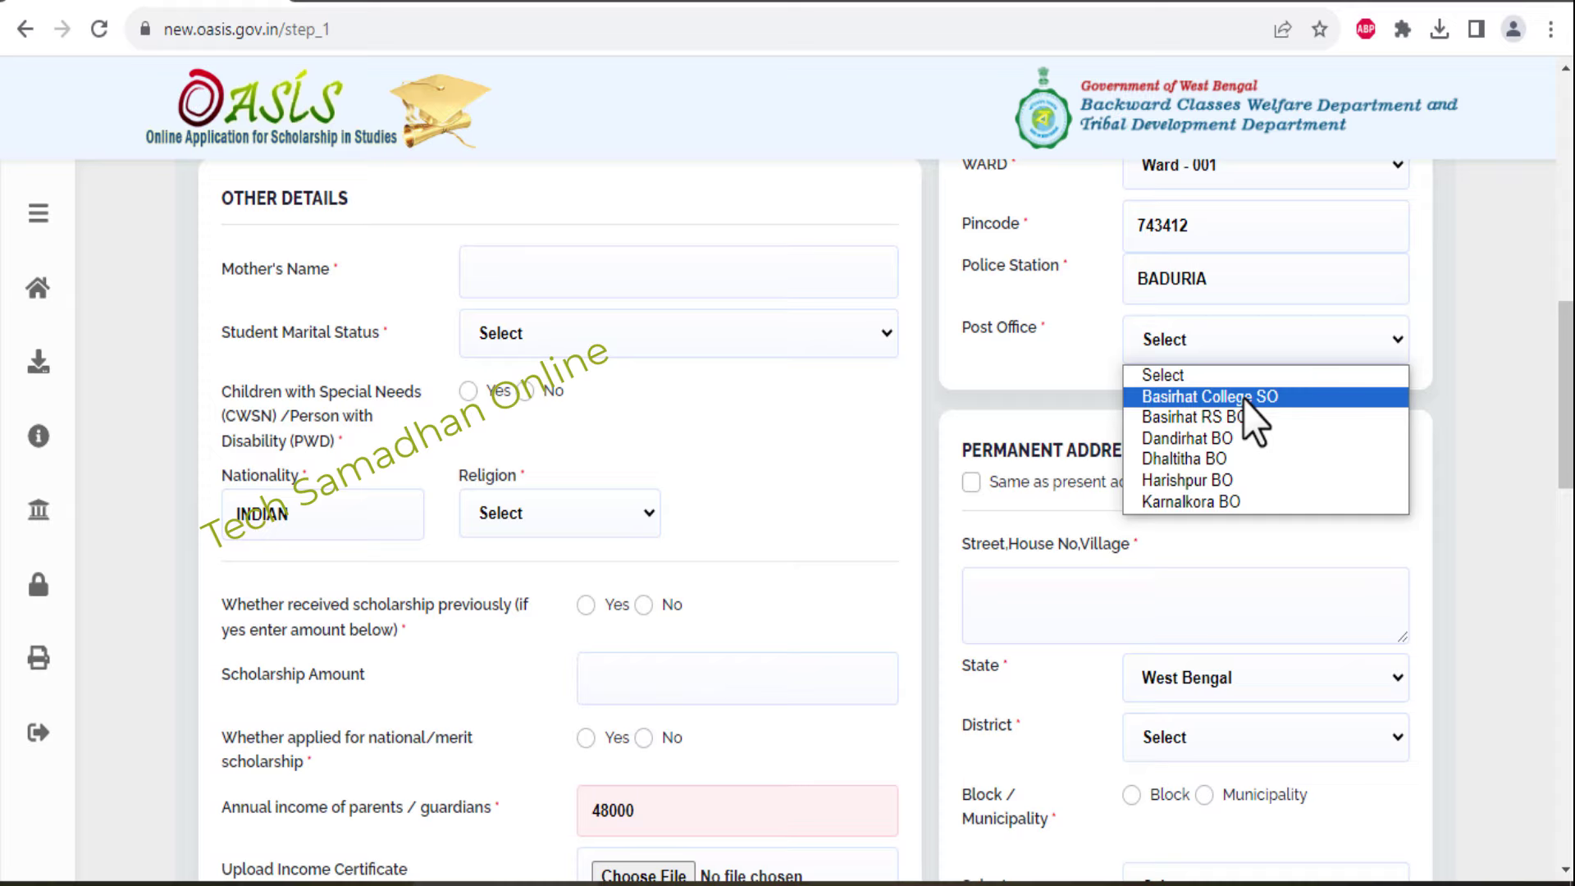
Step: Choose post office Basirhat College SO, enter the mother's name, and mark Un-Married
left_click(1242, 399)
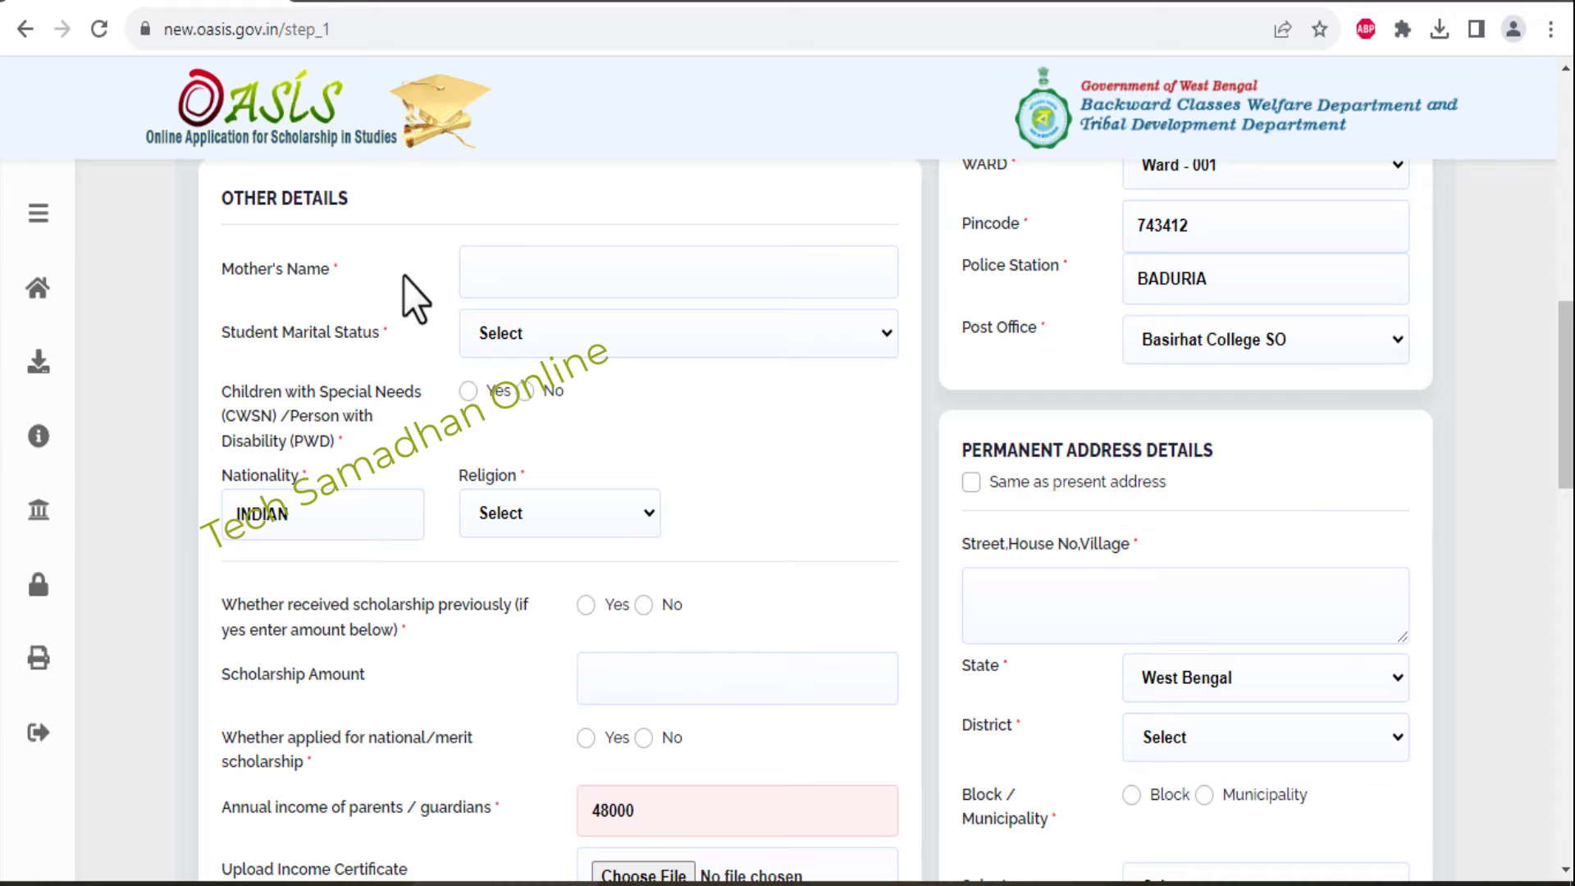
left_click(536, 282)
type("TEST DEMO")
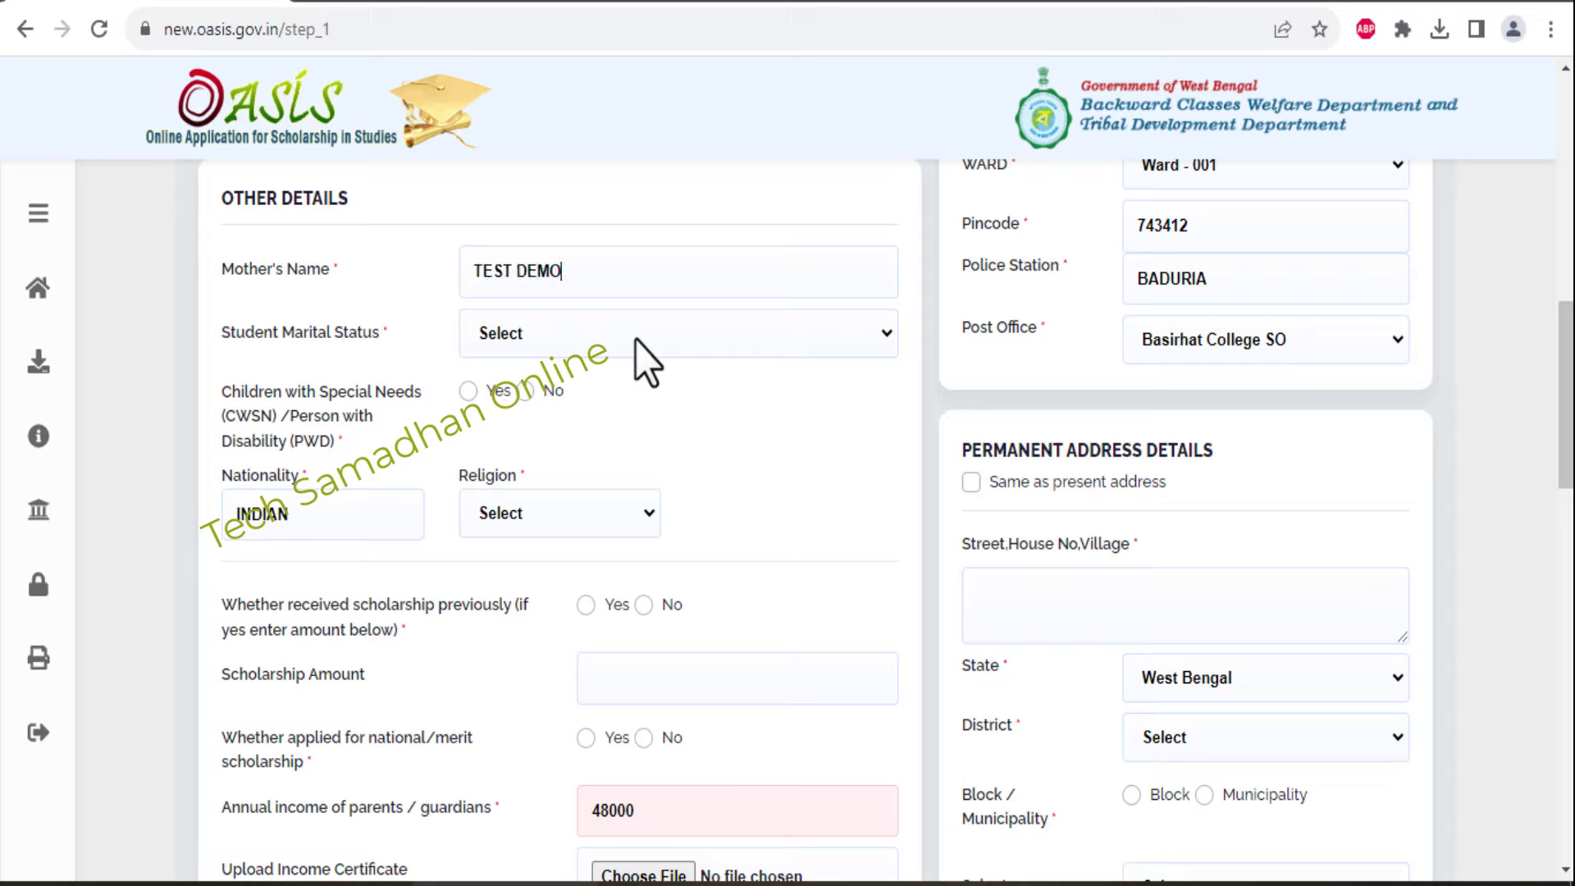
left_click(635, 339)
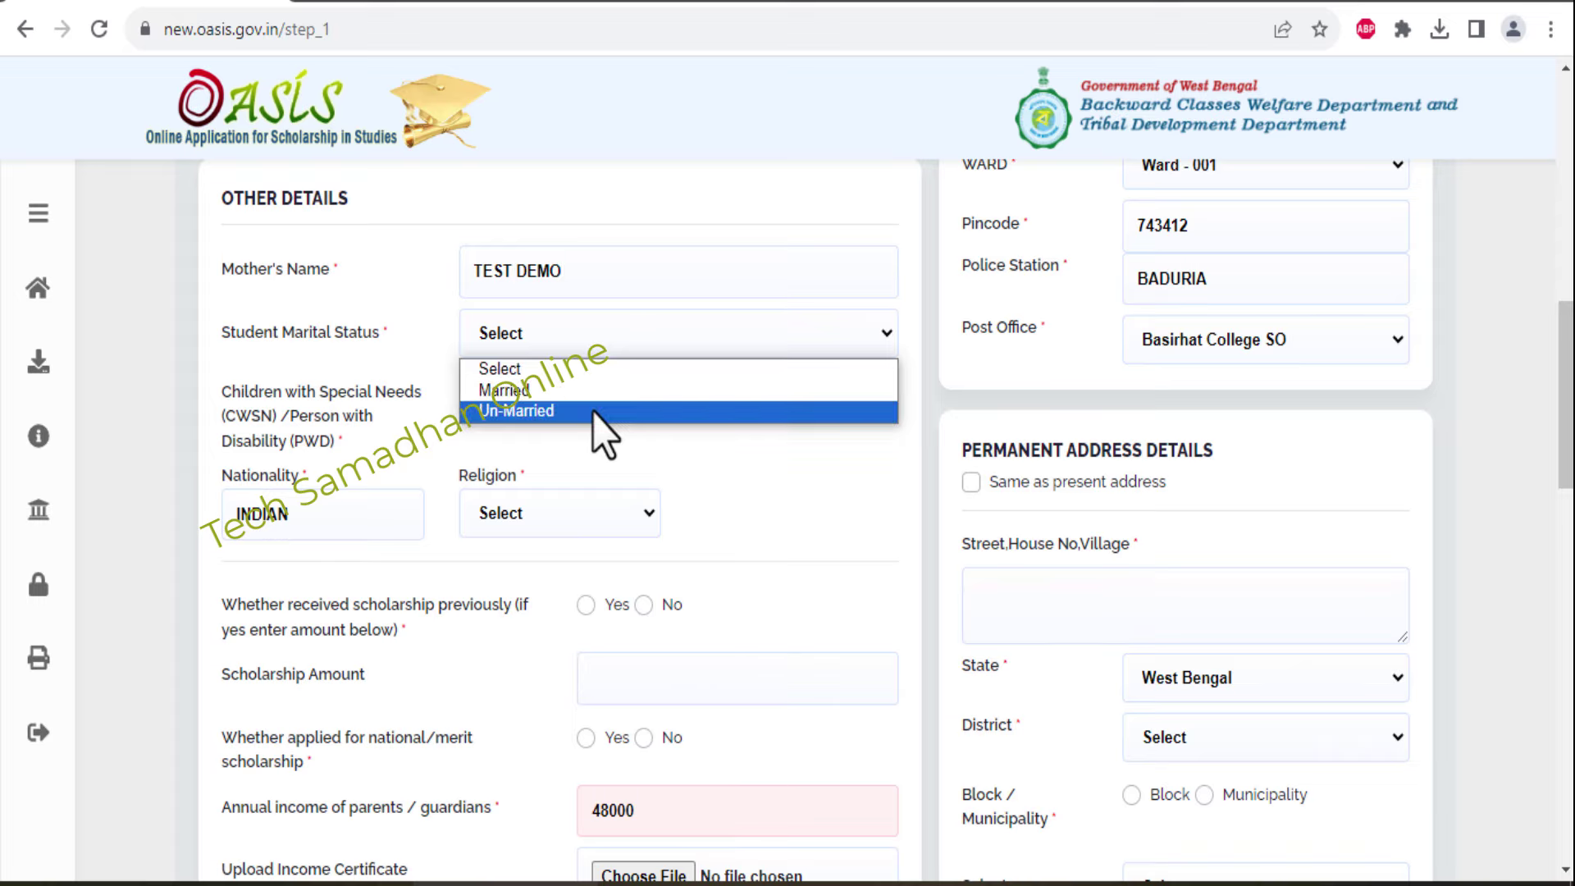
left_click(592, 412)
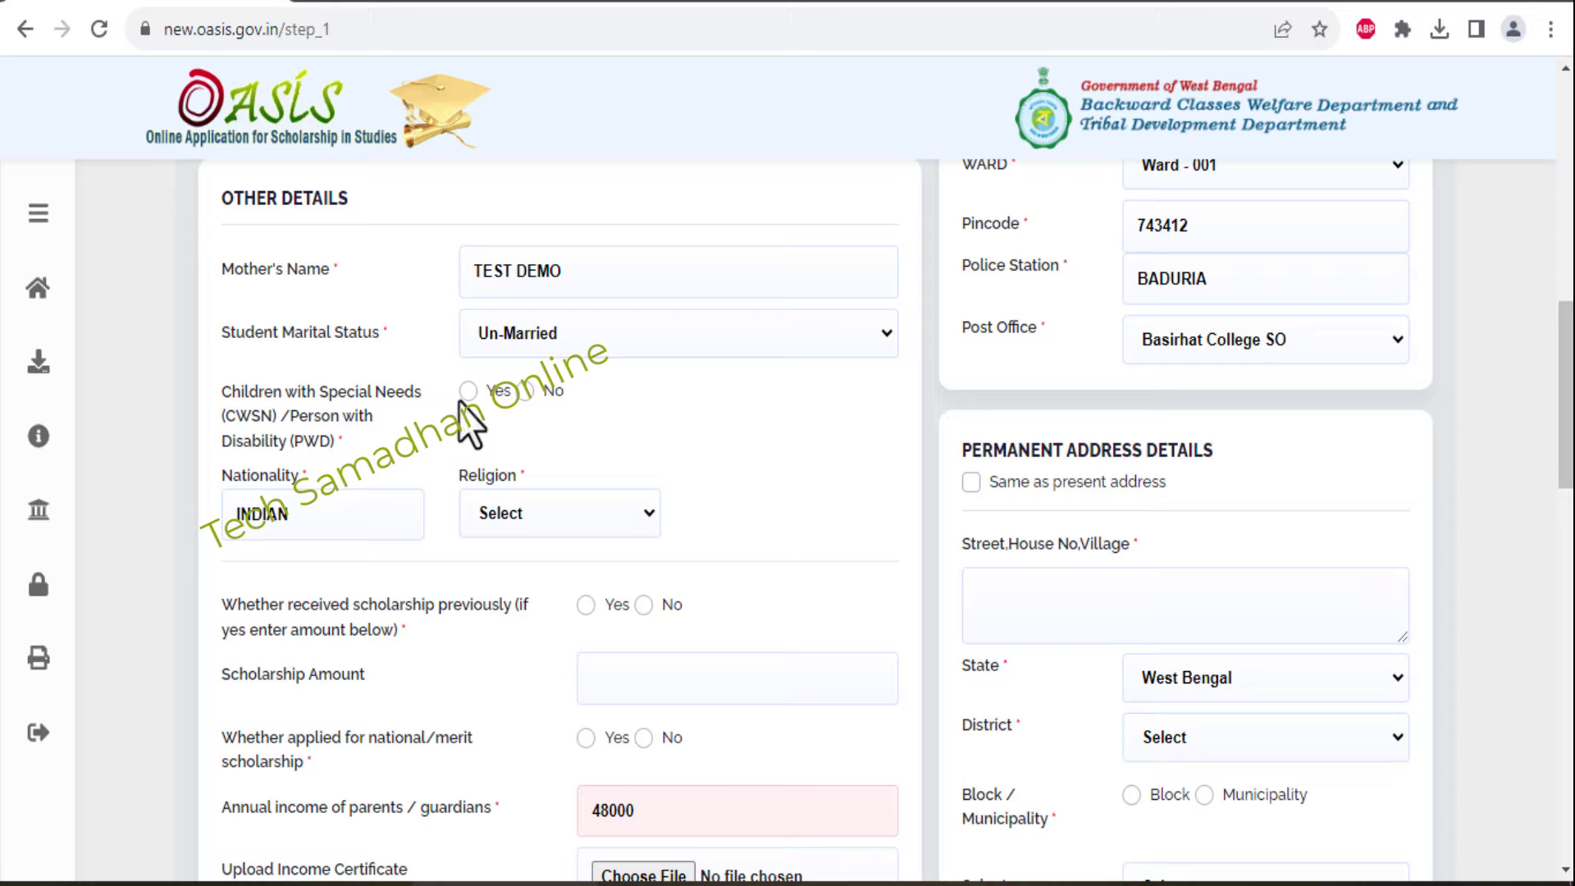
Step: Answer No to disability, set religion to Hindu, and make permanent address same as present
left_click(525, 392)
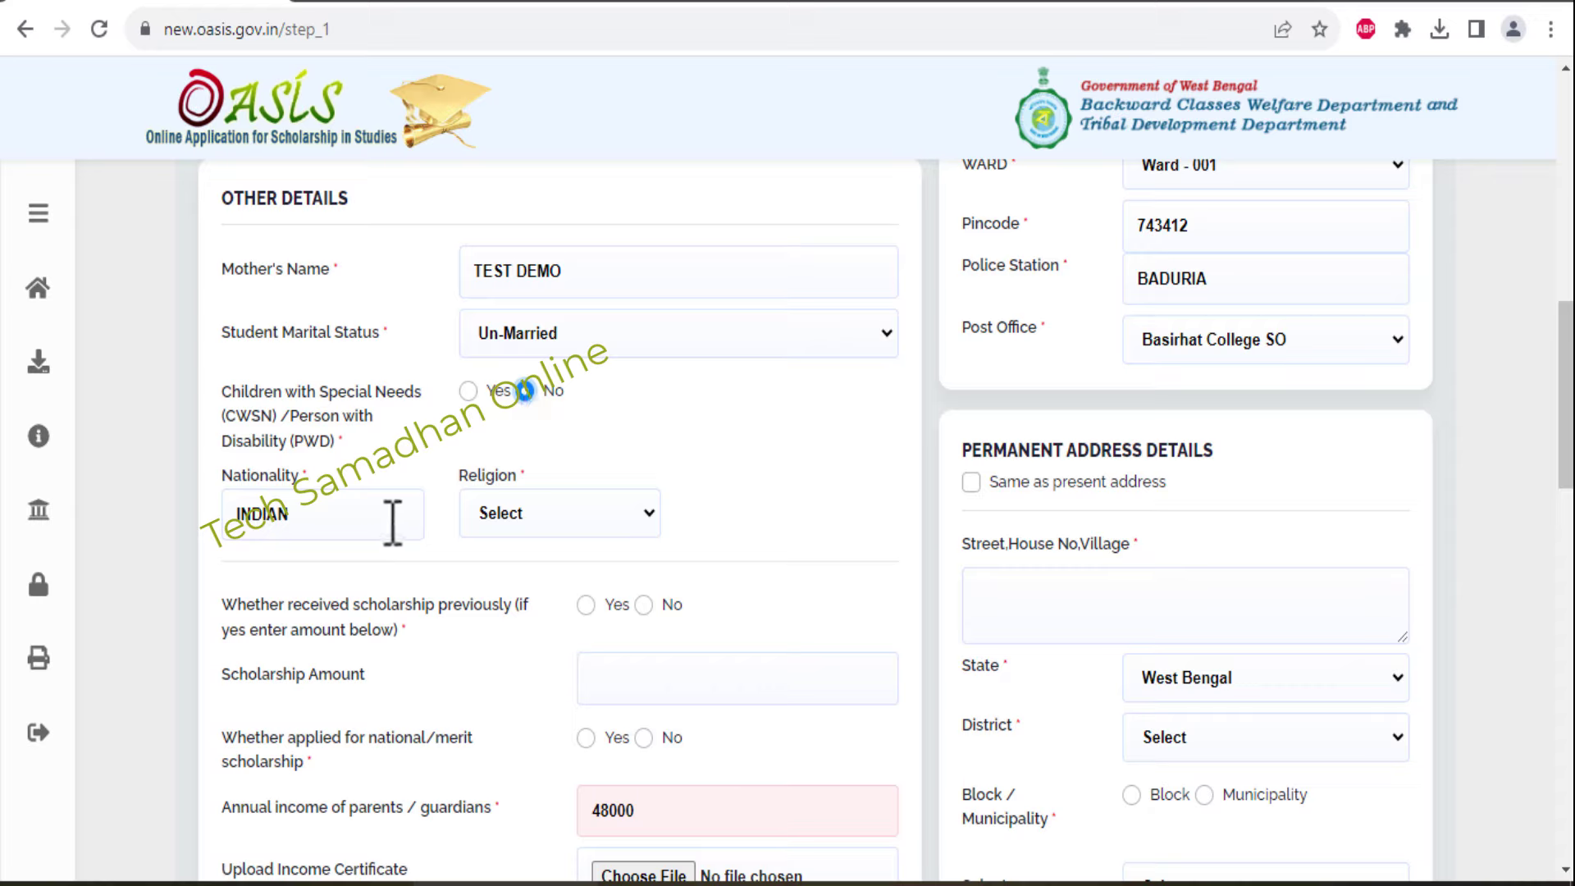
left_click(503, 520)
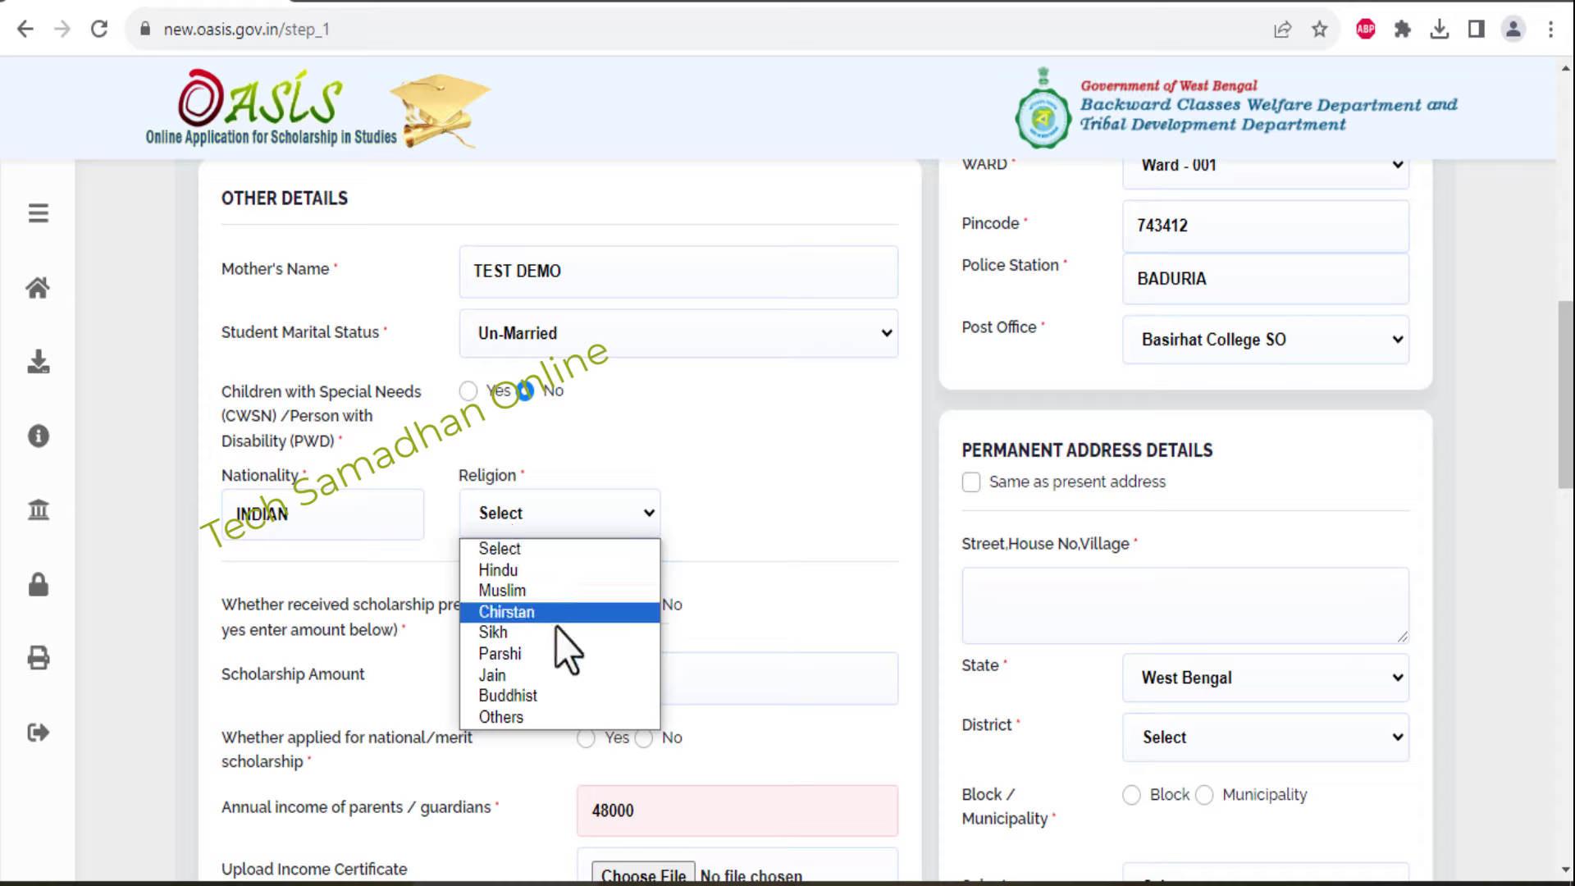
left_click(544, 571)
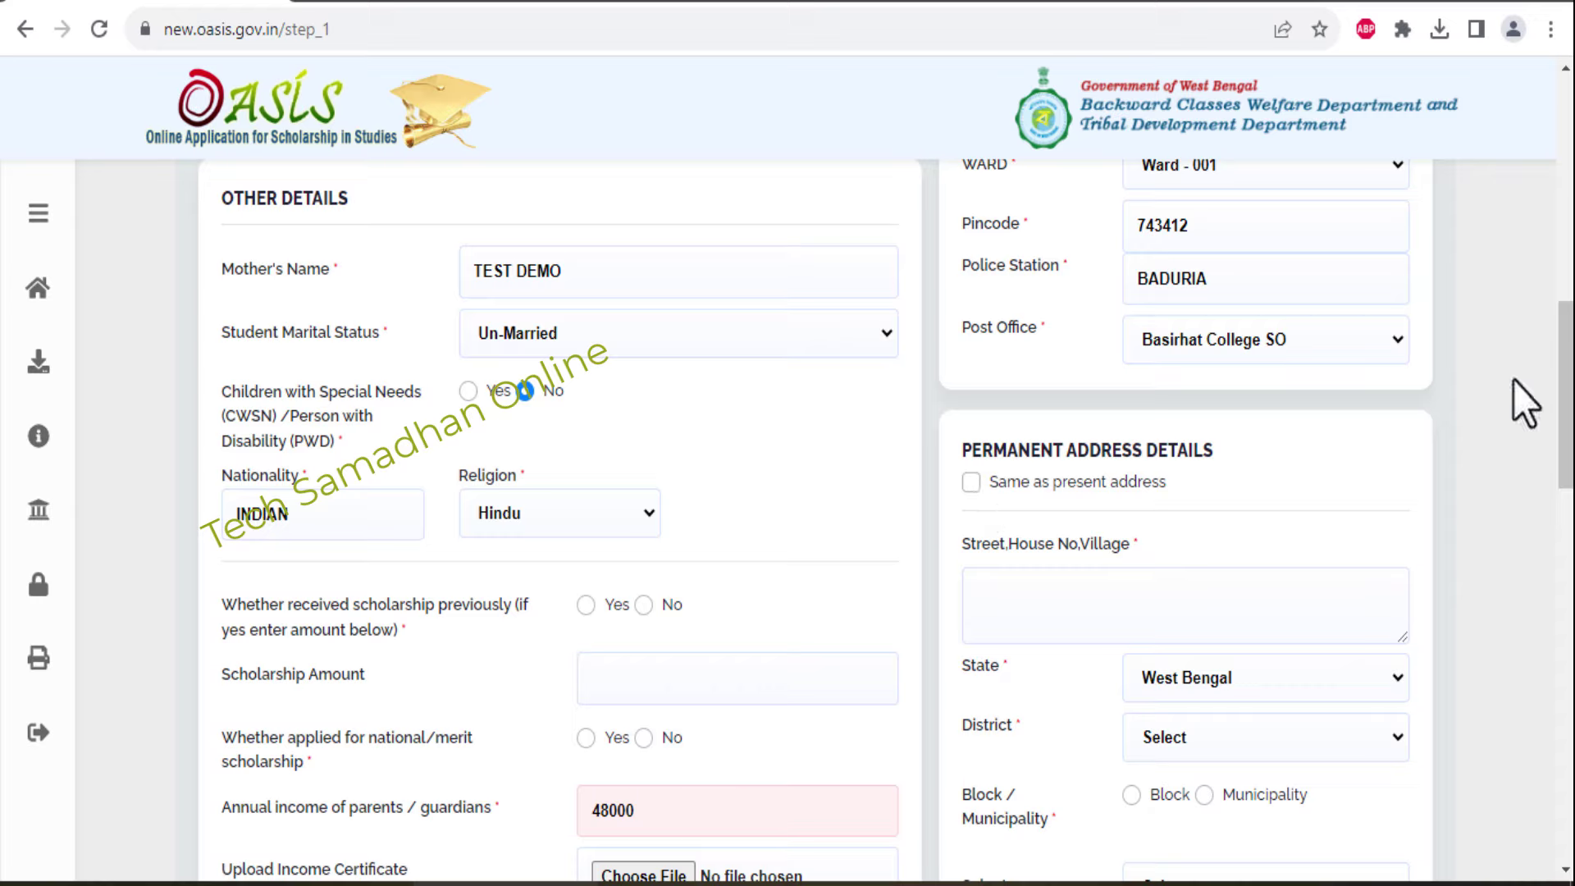
left_click(970, 481)
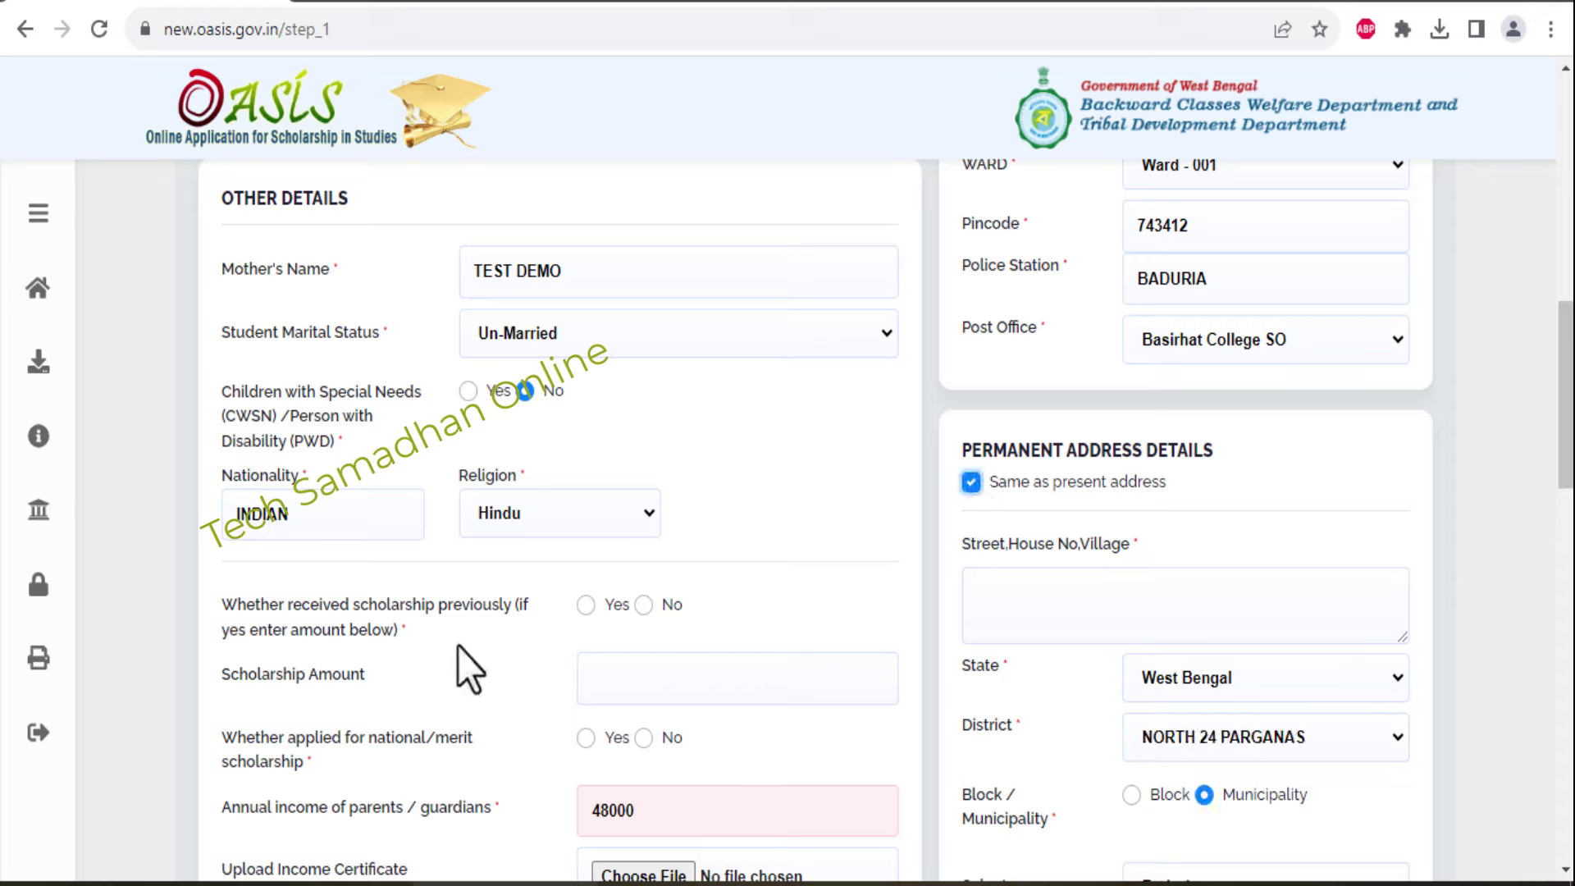
left_click_drag(238, 604, 399, 632)
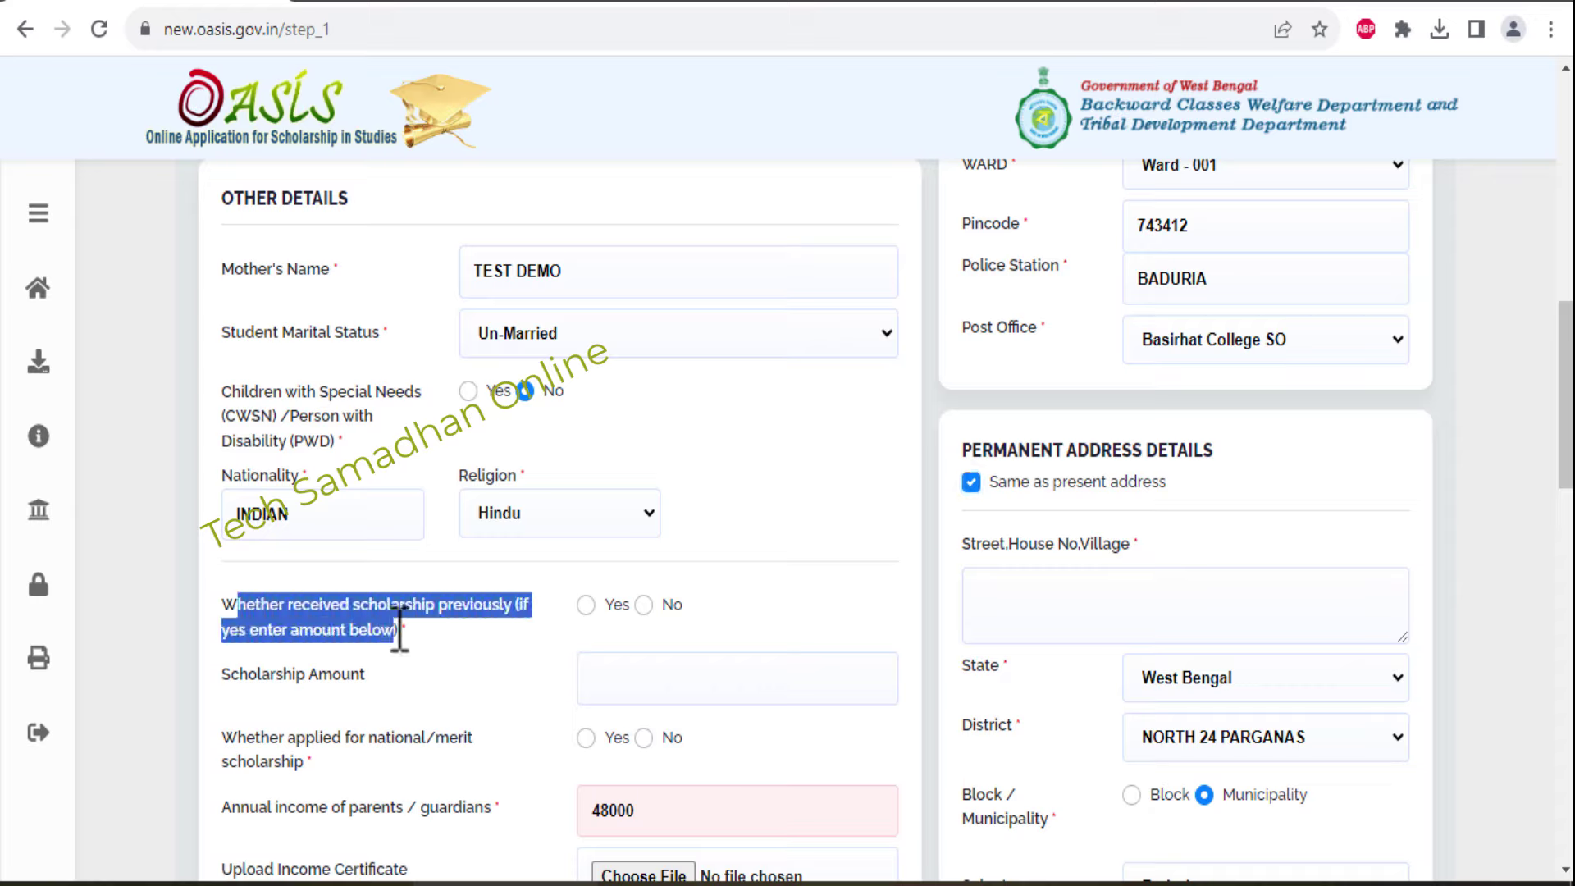
left_click(475, 630)
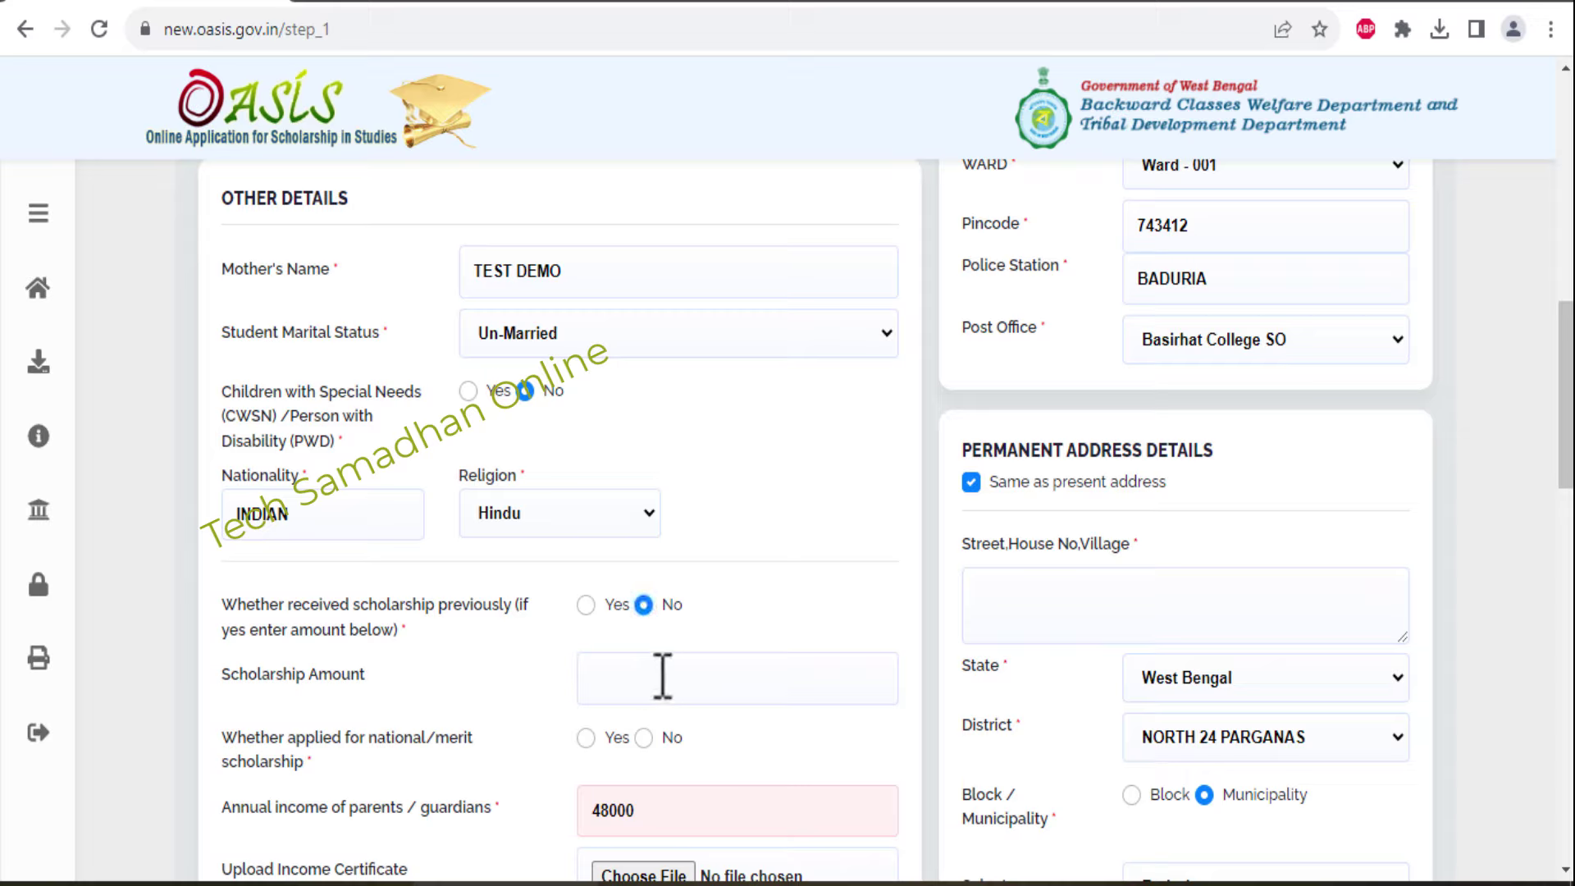
Step: Answer No to national/merit scholarship, noting the e-District and 512 KB upload requirements
scroll(381, 512, "down", 3)
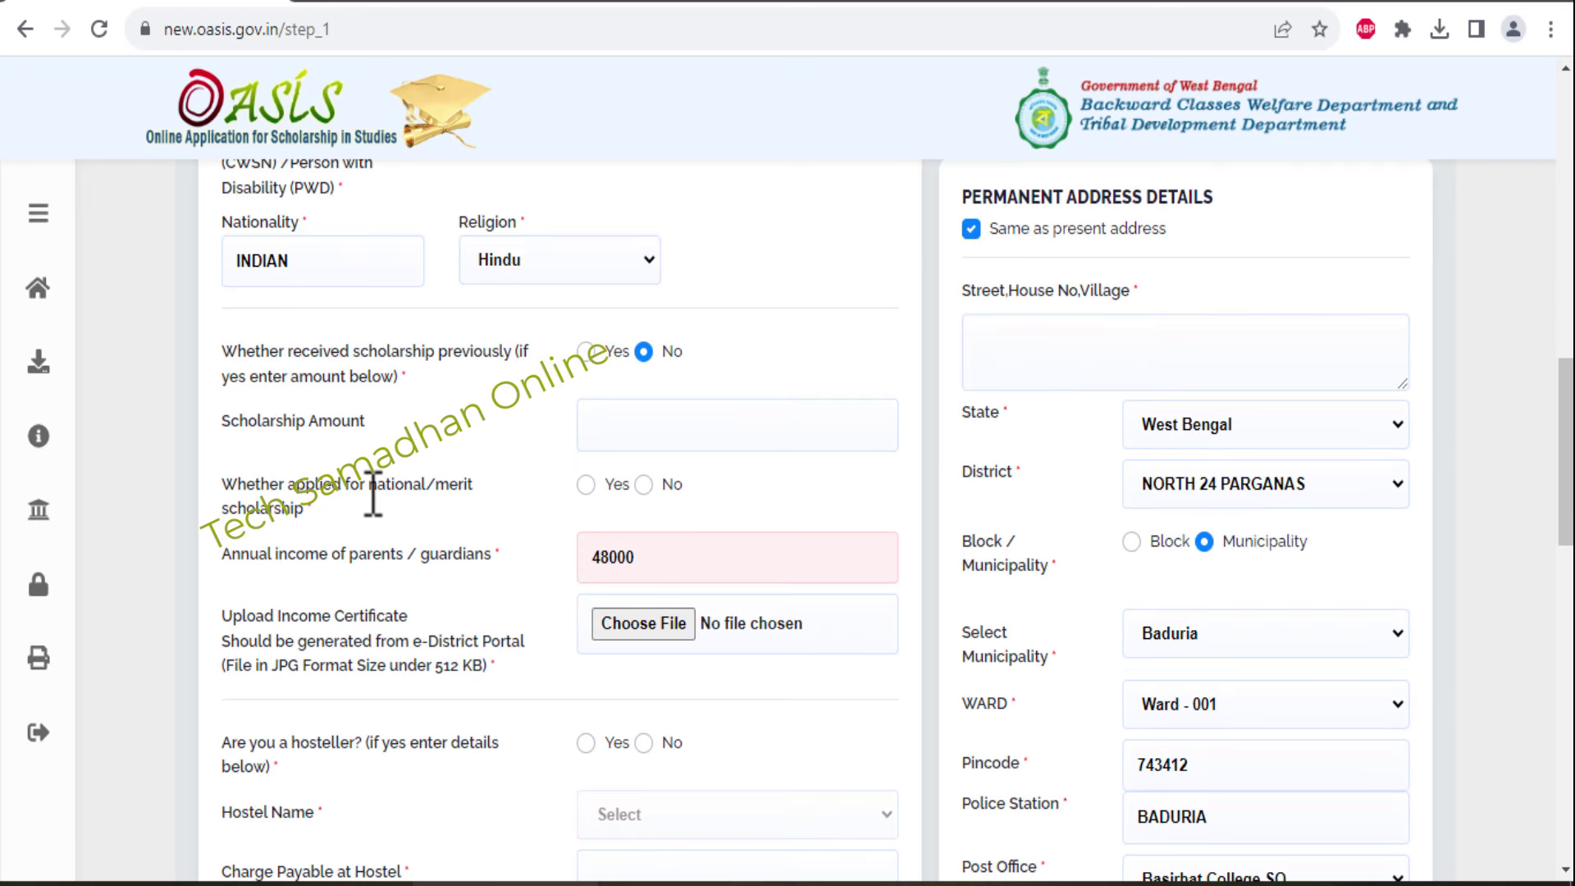
left_click_drag(370, 492, 401, 496)
left_click(534, 493)
left_click(642, 487)
left_click_drag(413, 641, 513, 640)
left_click(512, 640)
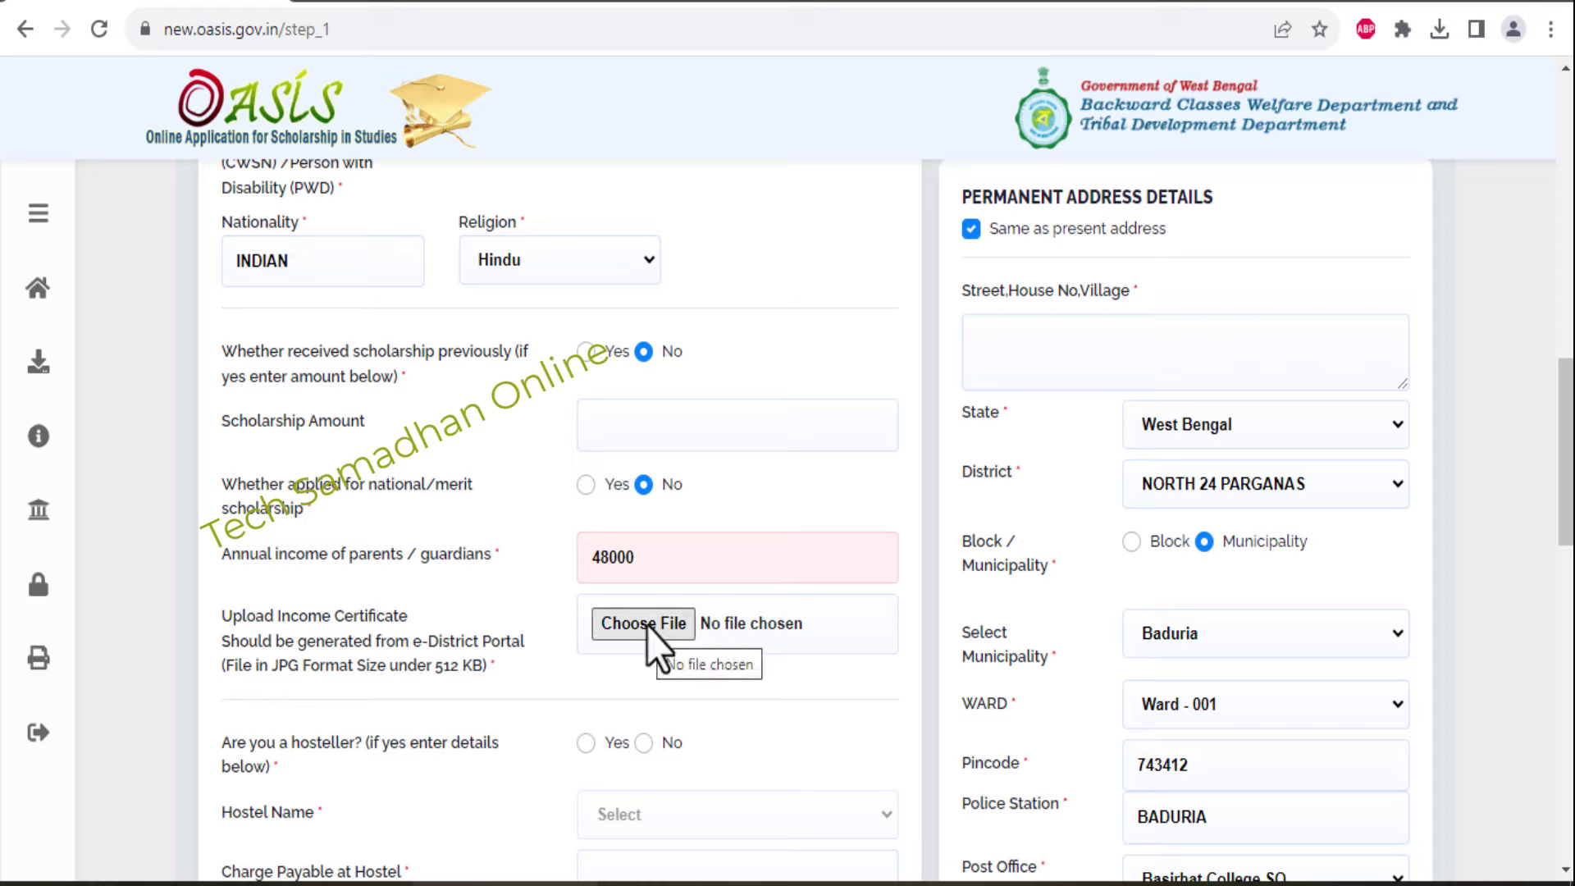
left_click_drag(428, 666, 478, 669)
left_click(479, 668)
scroll(609, 667, "down", 1)
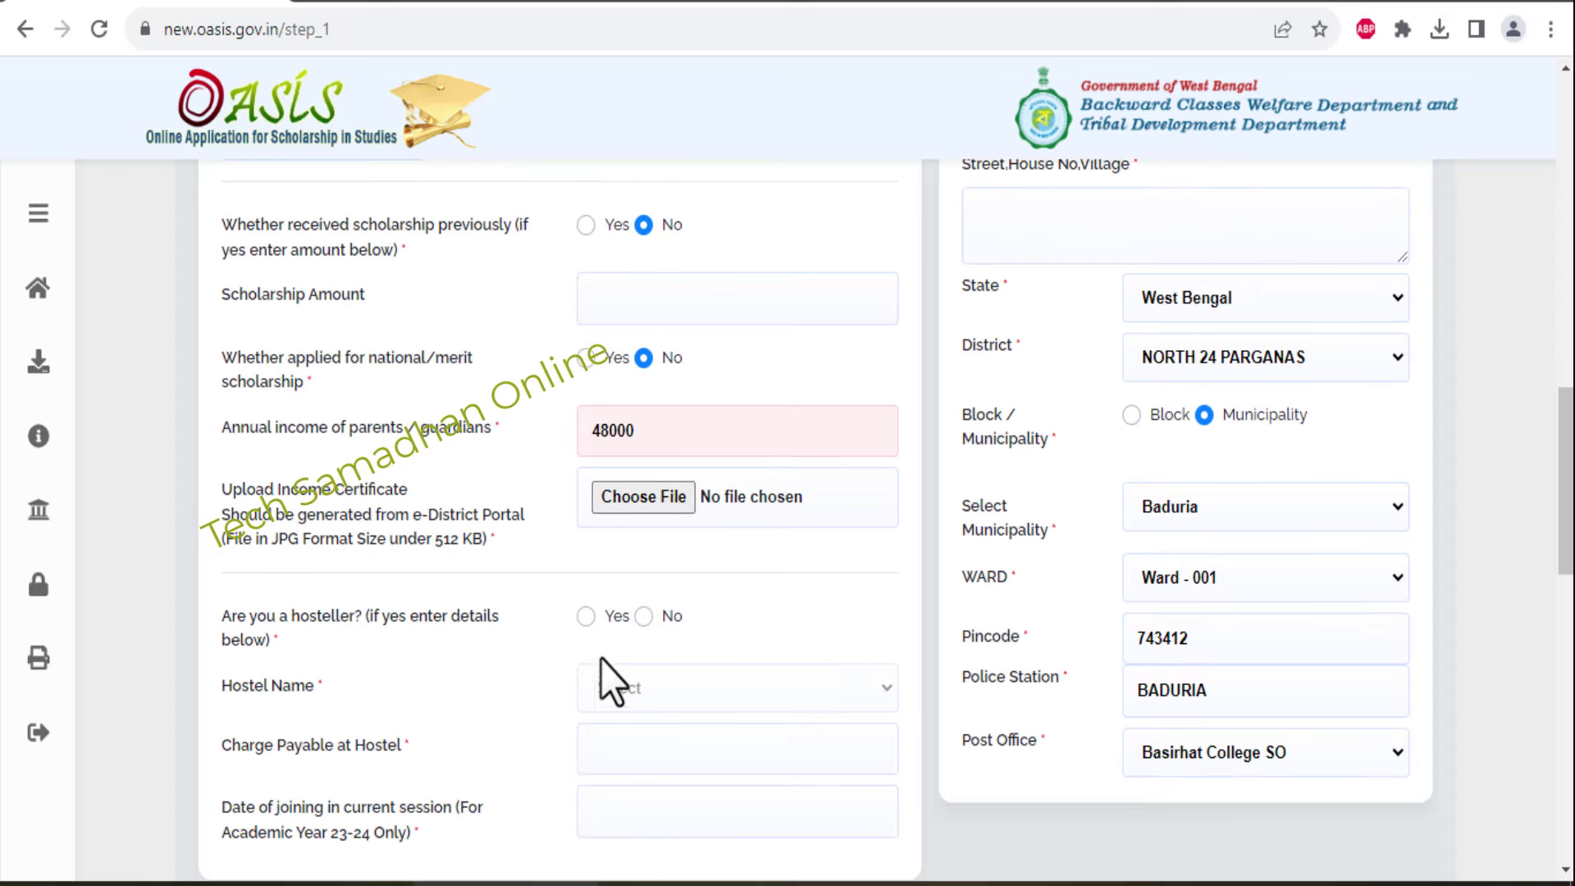
scroll(453, 663, "down", 1)
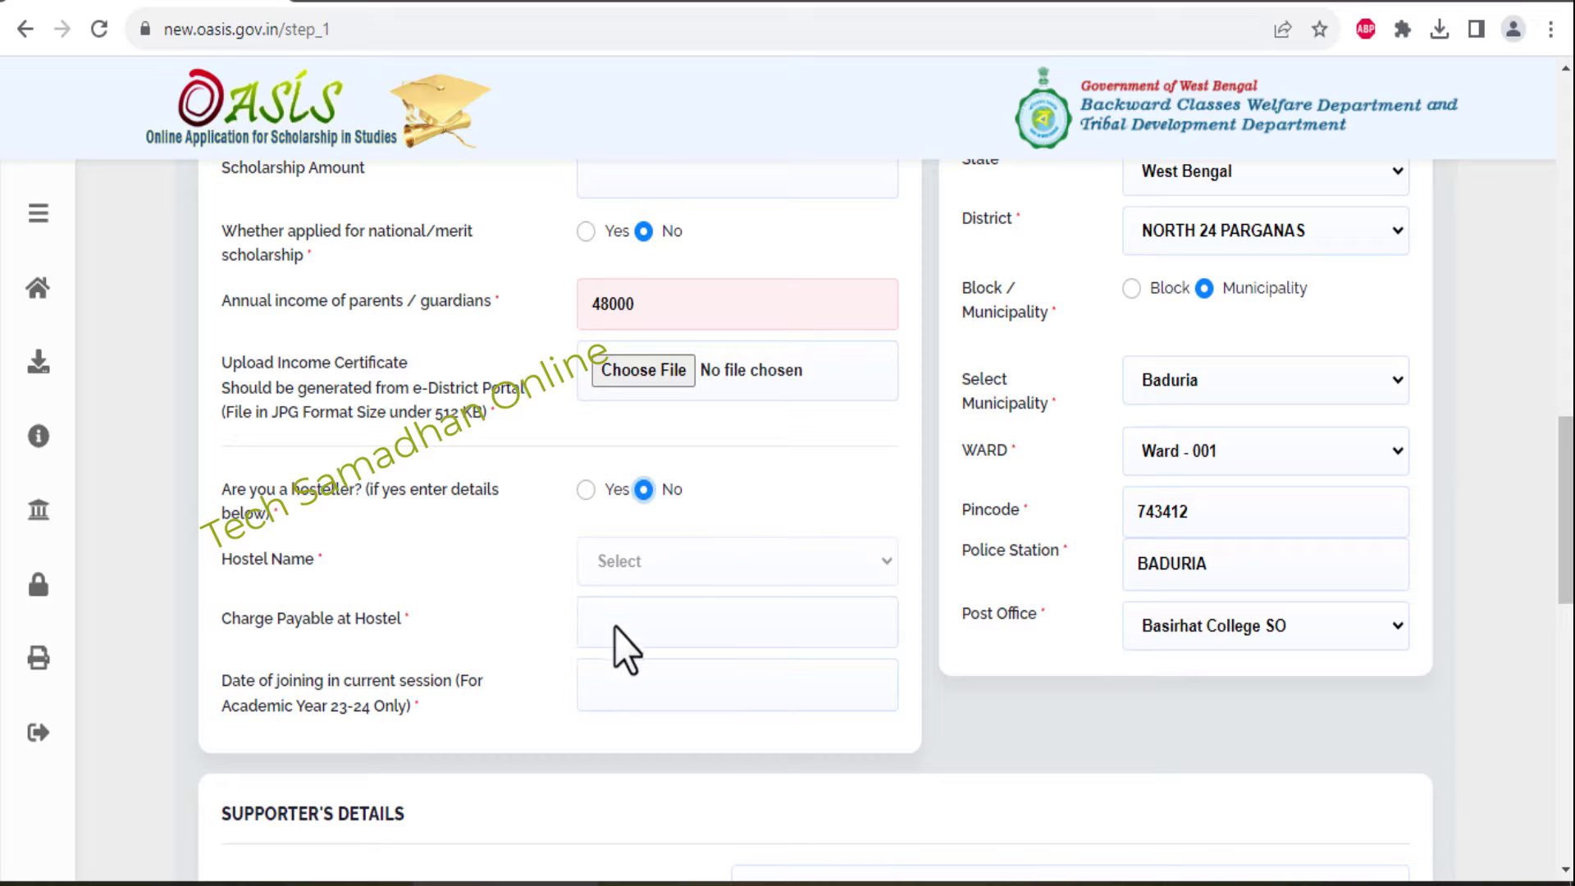
scroll(671, 622, "down", 3)
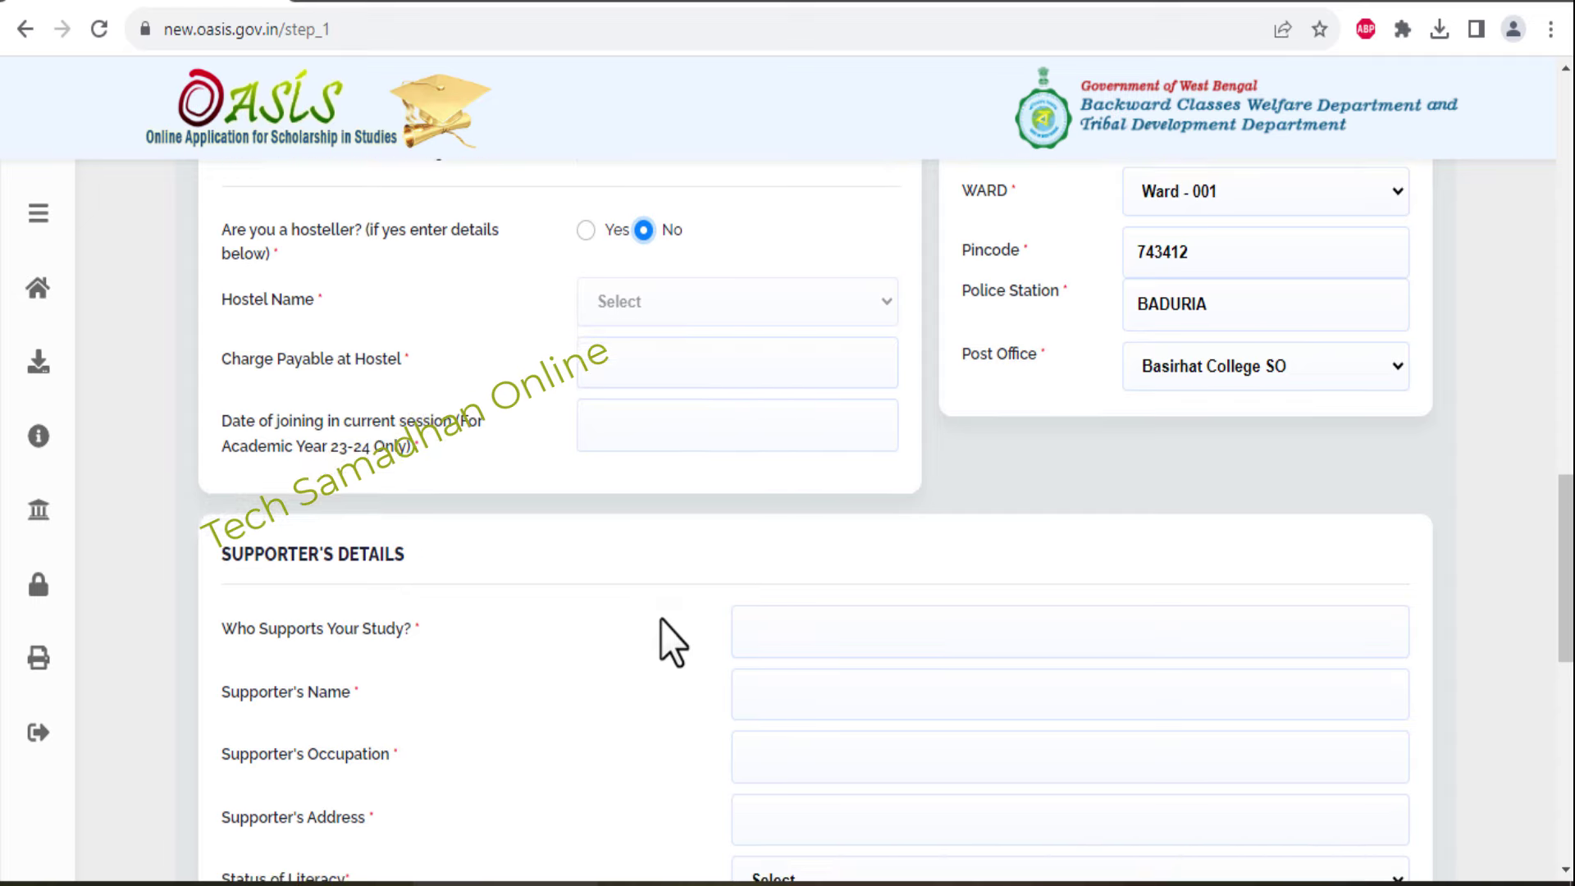
Step: Enter FATHER as who supports the study, plus the supporter's name
scroll(661, 618, "down", 1)
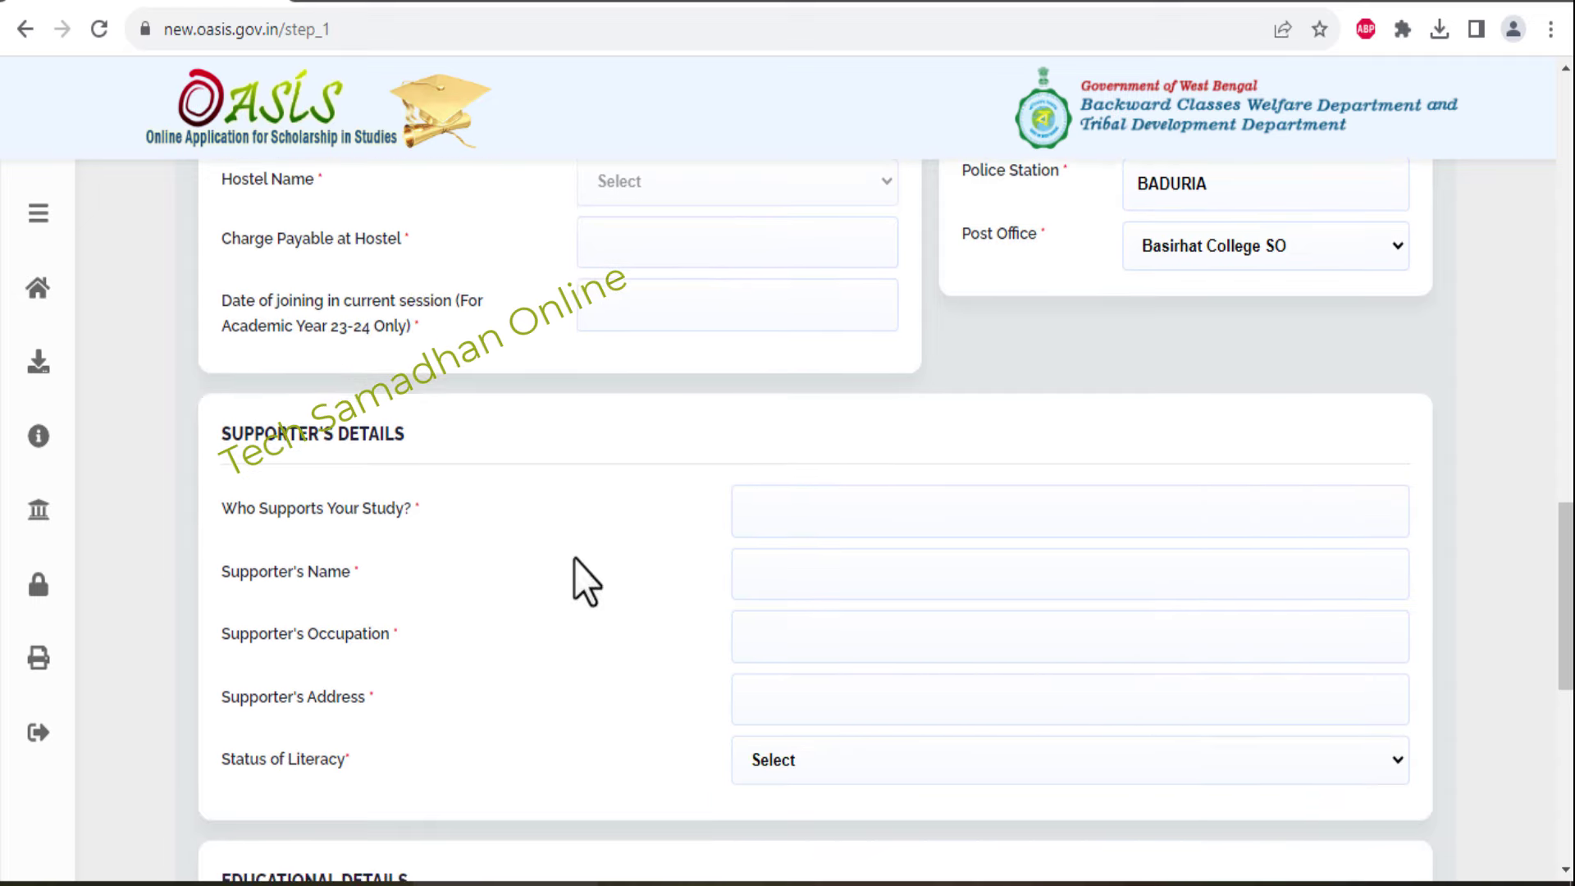
scroll(833, 531, "down", 1)
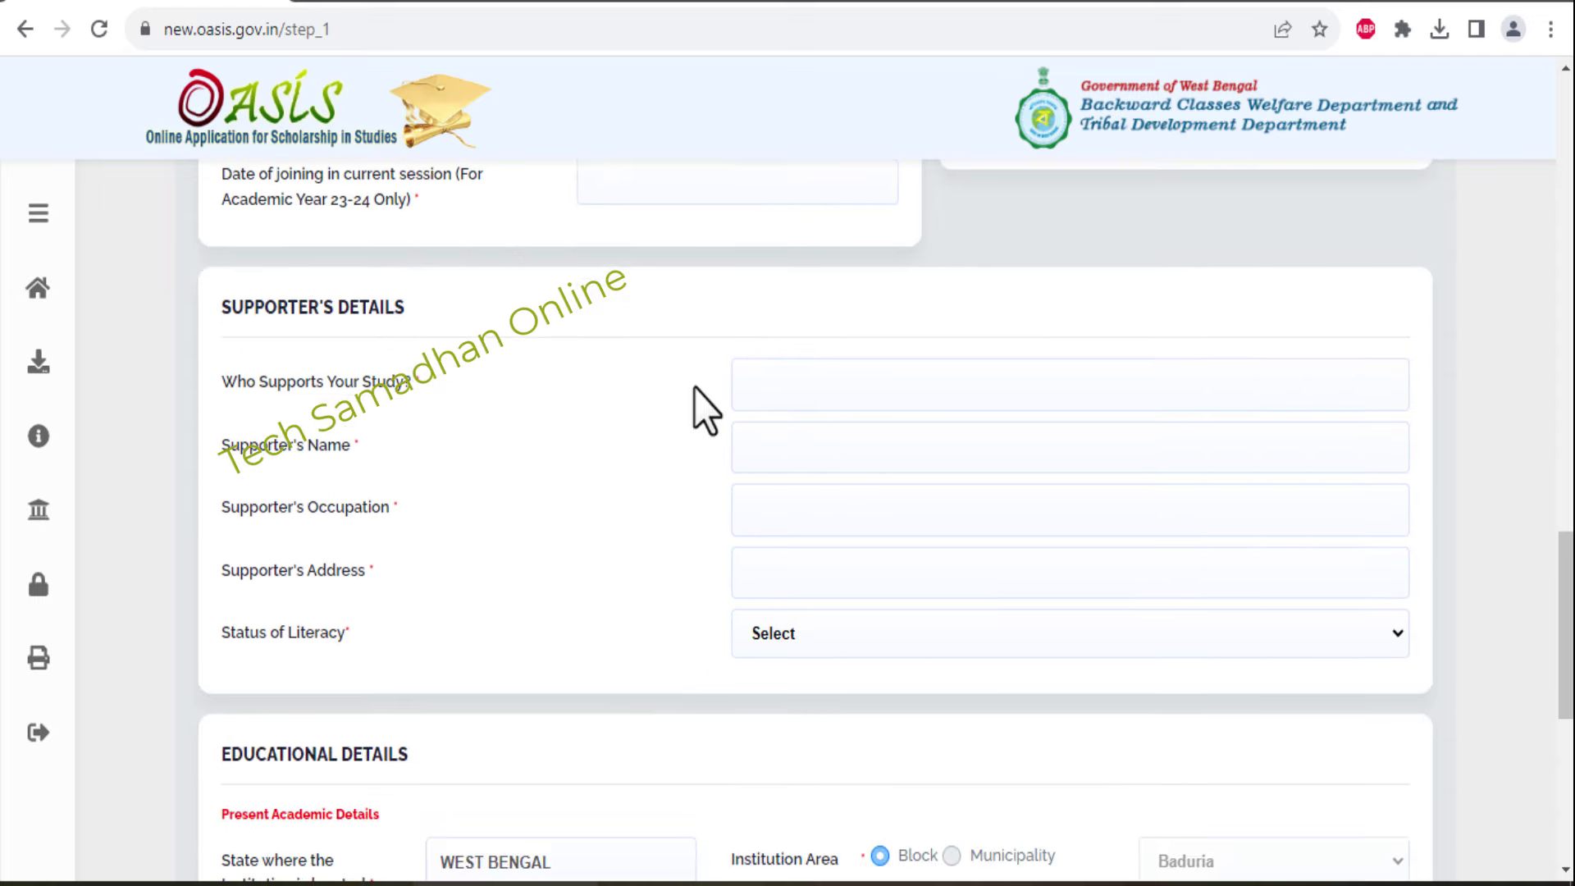
left_click_drag(238, 382, 411, 386)
left_click(414, 386)
left_click(884, 369)
type("FATHER")
left_click(800, 448)
type("TES")
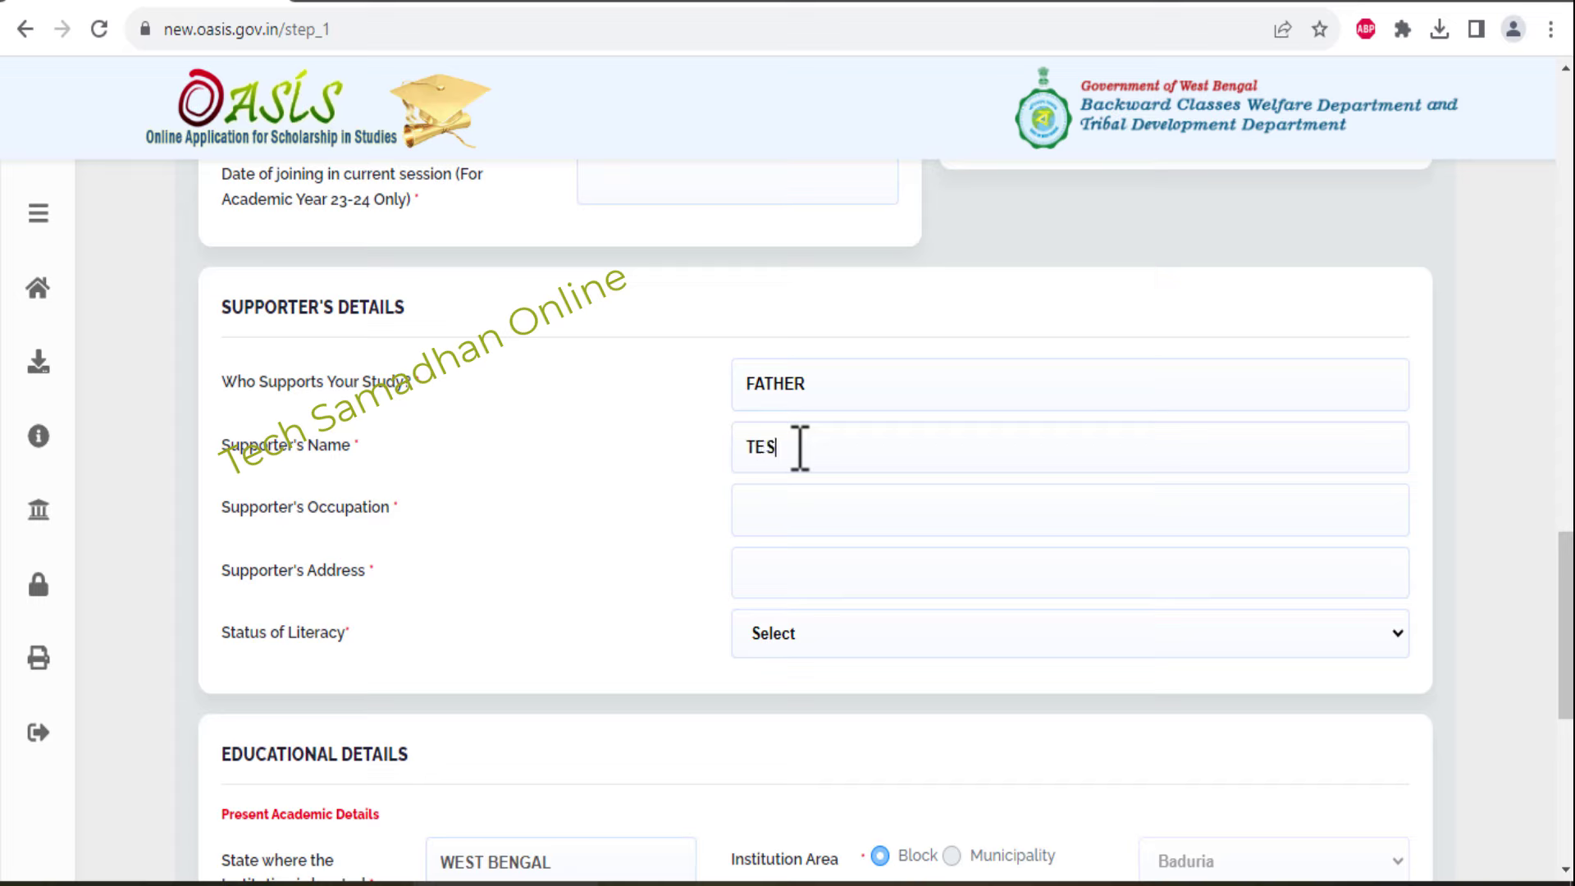
type("T DEMO")
Step: Set supporter occupation FARMER, enter an address, and choose Both Parents are Literate
left_click(788, 513)
type("FARMERZZZZ")
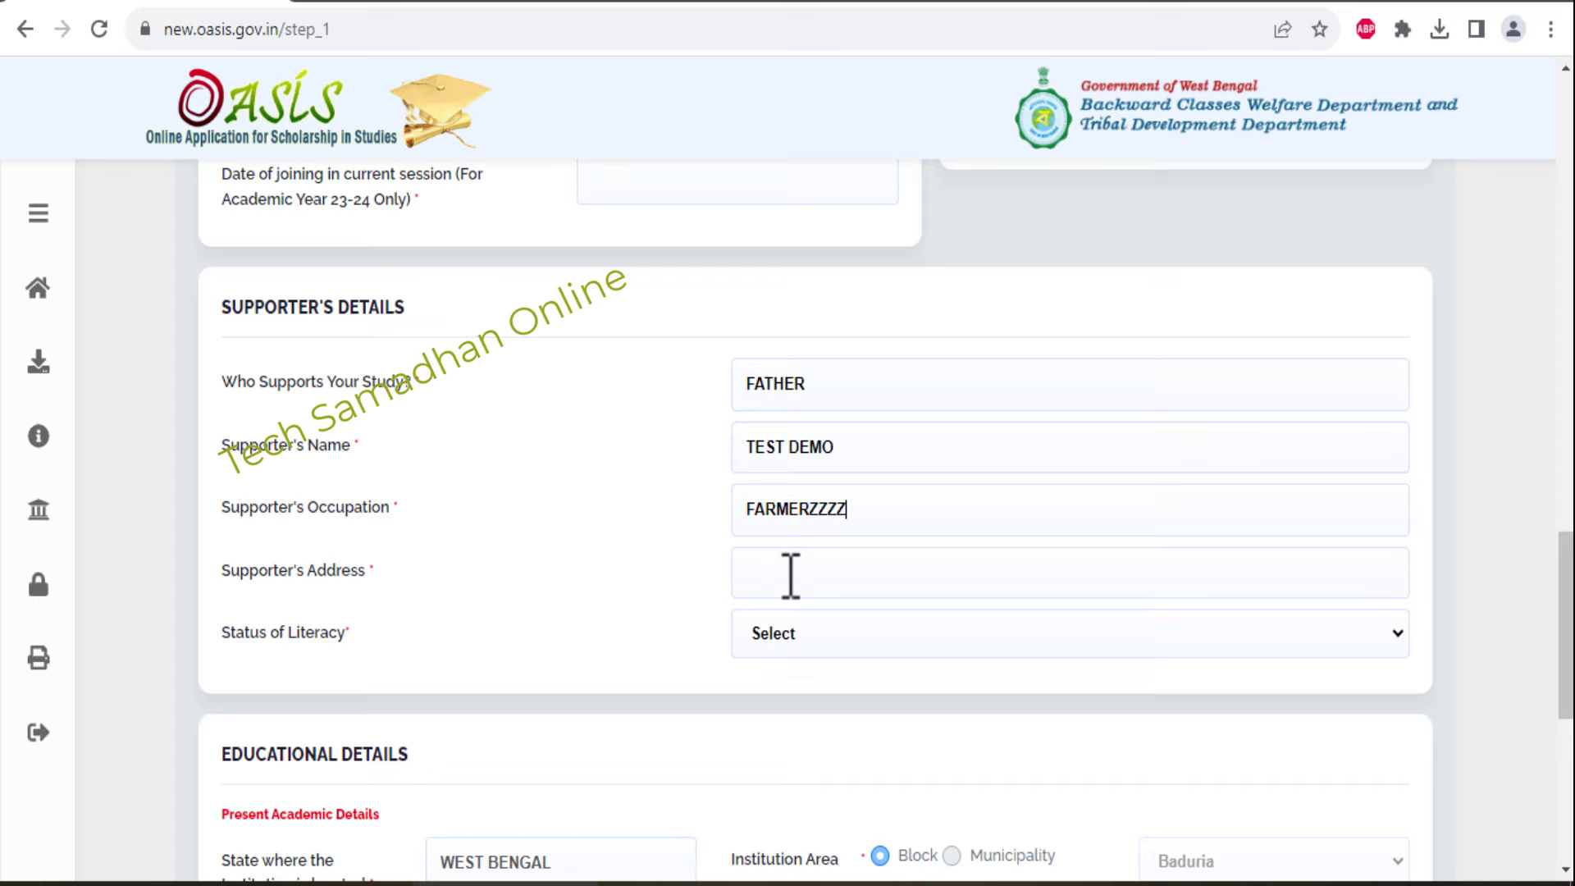
key("BackSpace")
key("BackSpace")
key("BackSpace")
key("BackSpace")
left_click(777, 569)
type("DEMO ZZZZZZZZZZZZZTES")
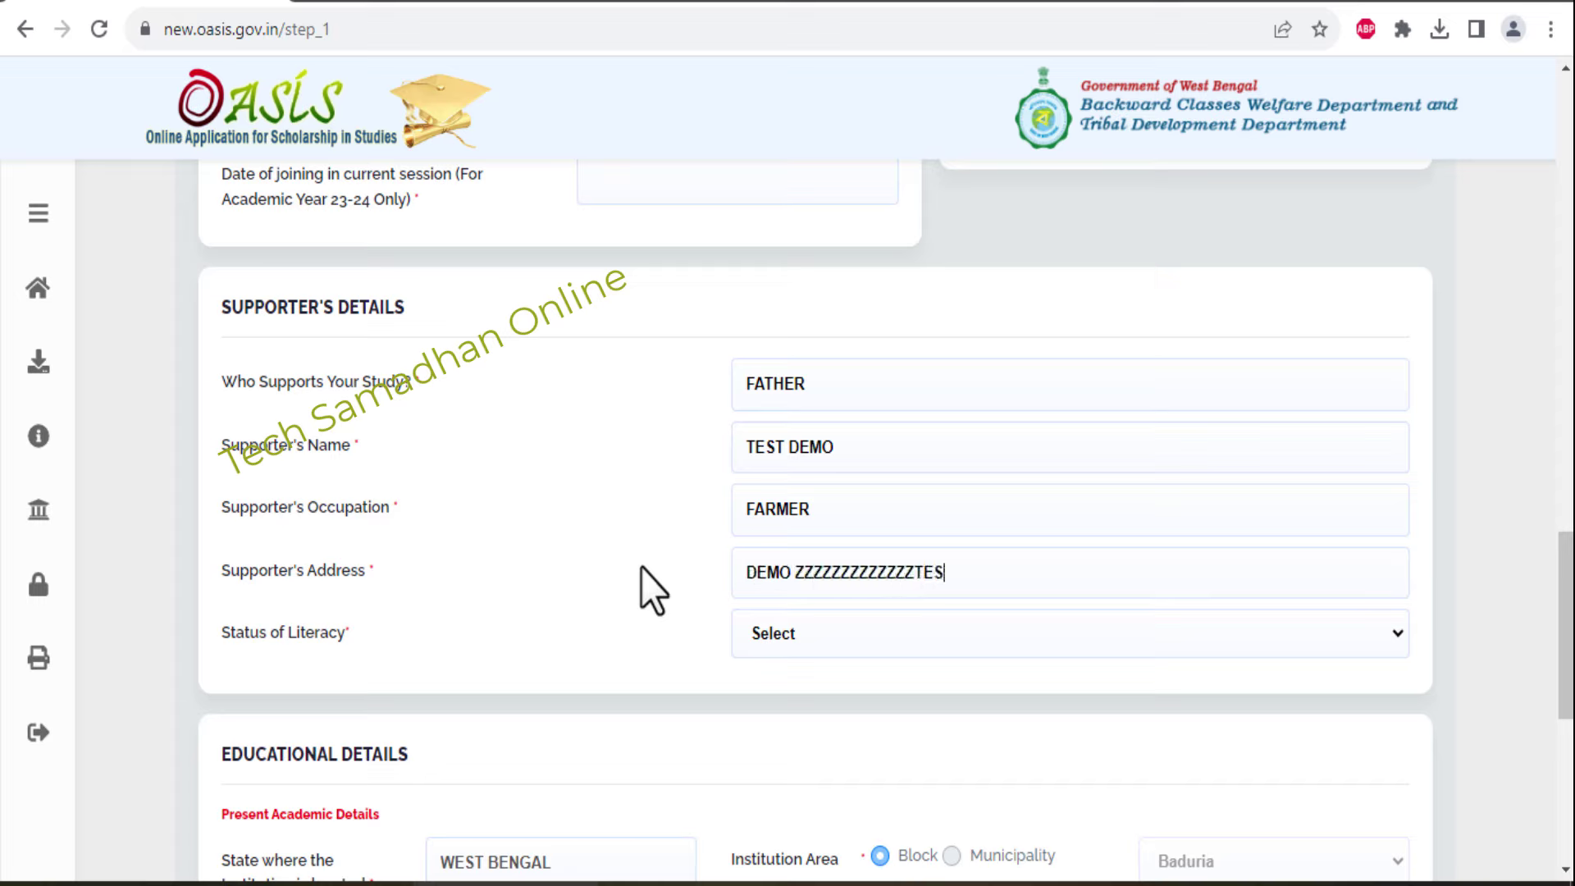
left_click(751, 638)
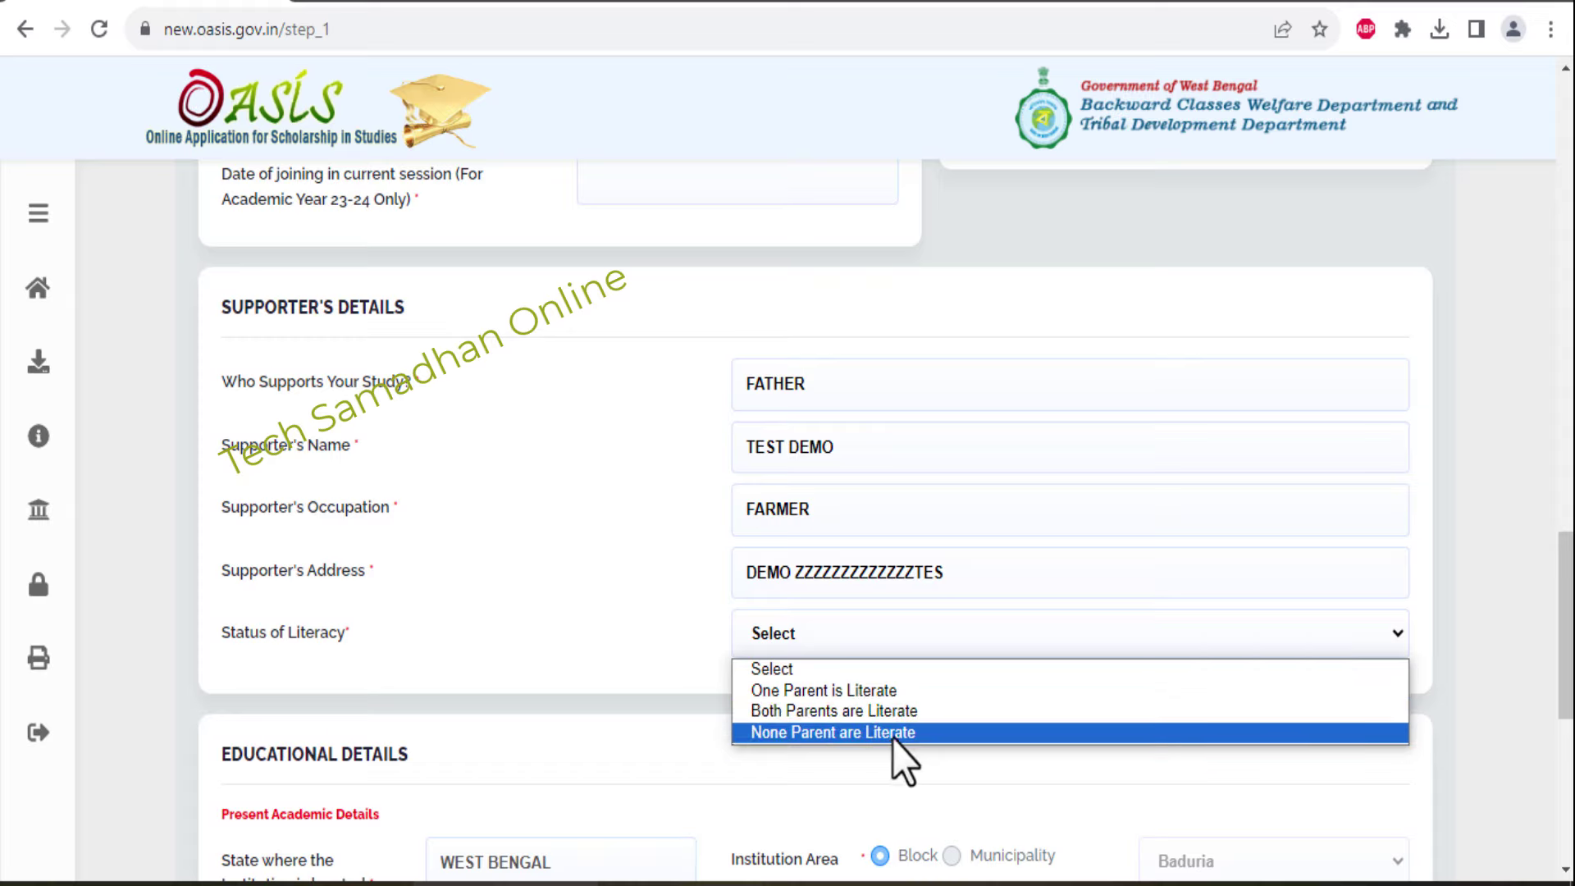
left_click(865, 712)
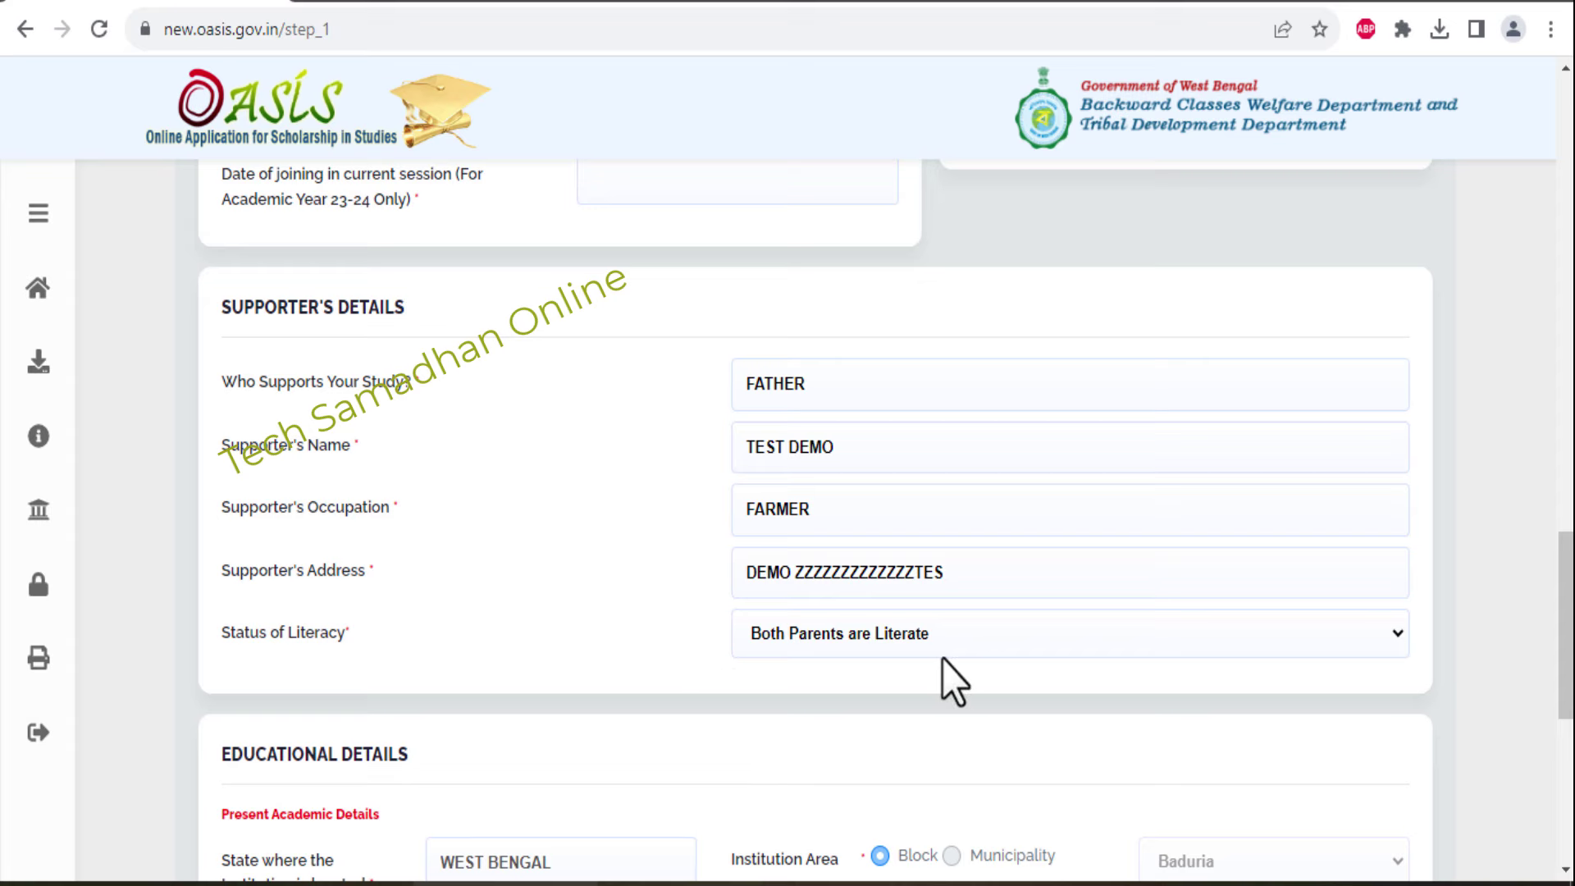
Step: Set the present academic course to X and Class/Group to X
scroll(1294, 684, "down", 6)
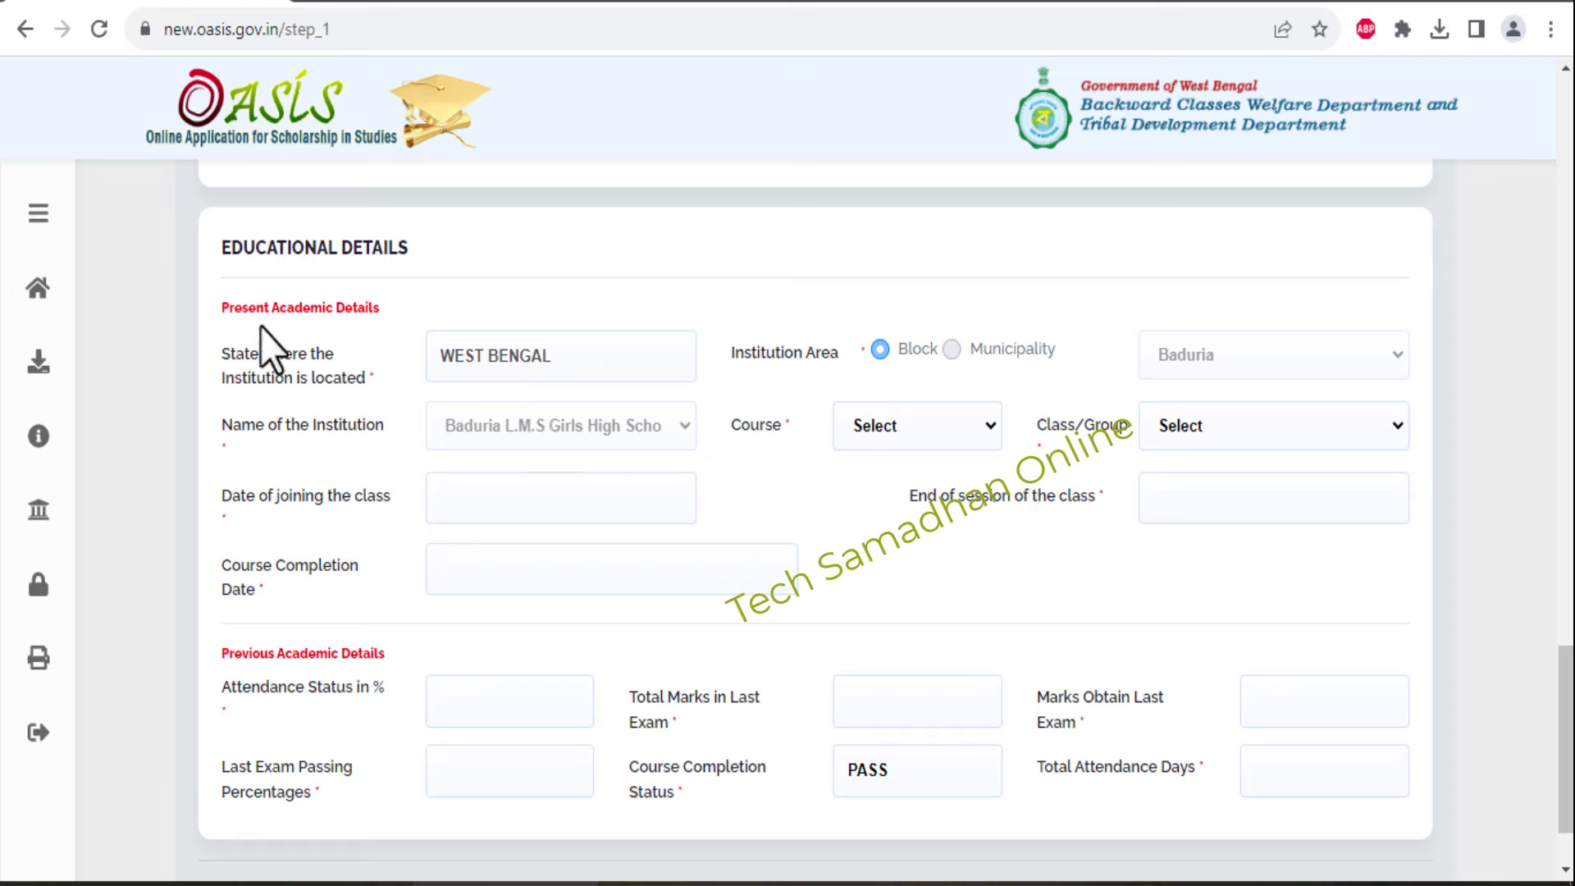
left_click_drag(222, 307, 397, 337)
left_click(397, 337)
left_click(887, 422)
left_click(849, 479)
left_click(1253, 439)
left_click(1199, 451)
left_click(1198, 435)
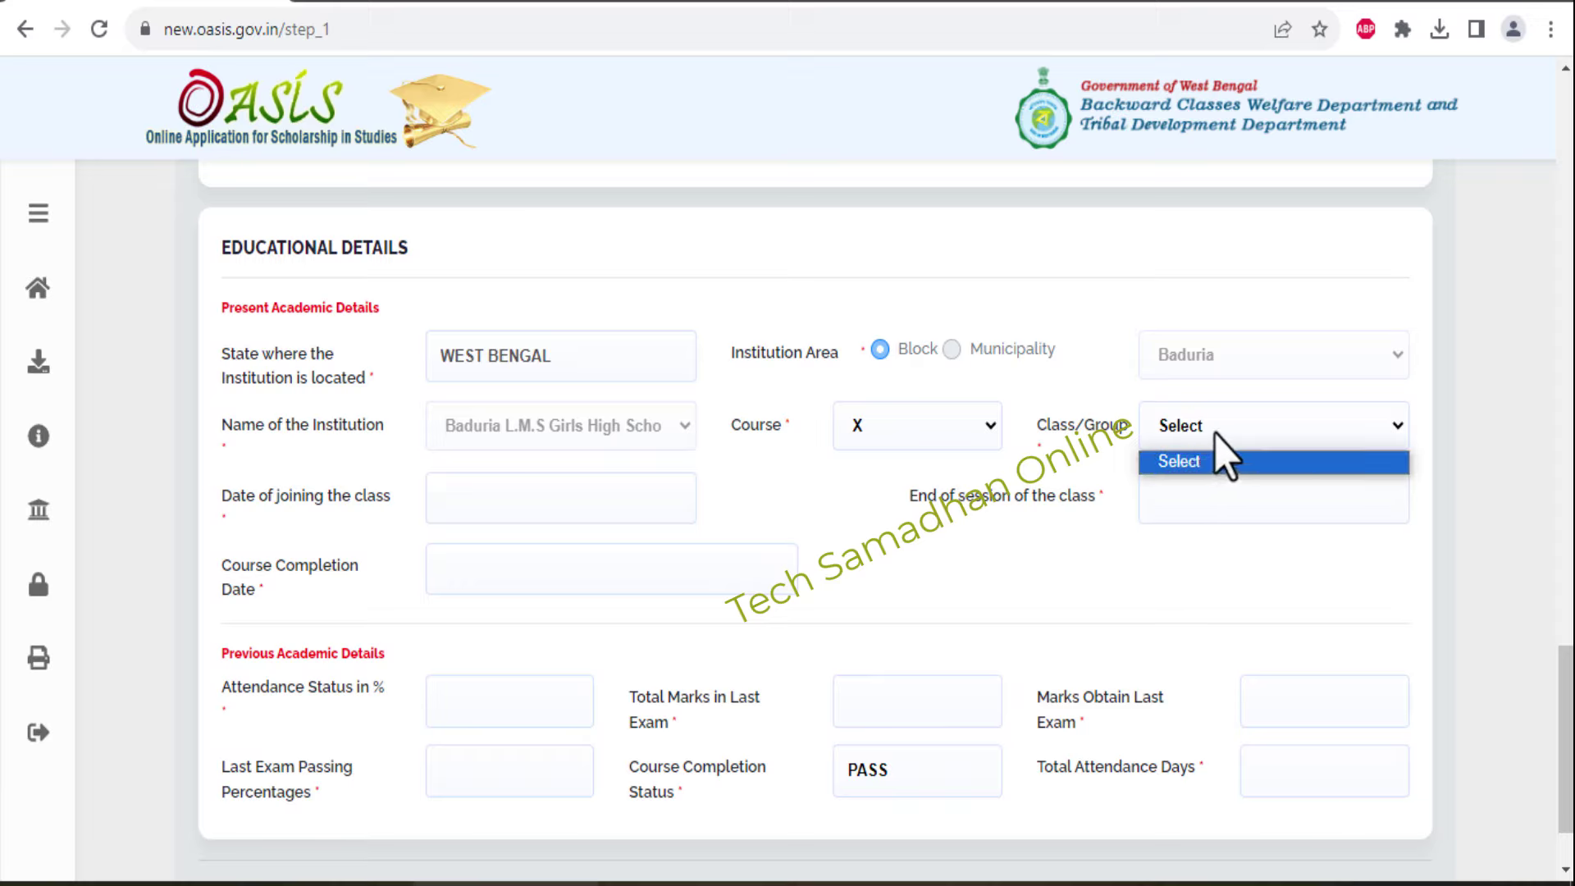
left_click(1214, 435)
left_click(1214, 437)
left_click(1040, 478)
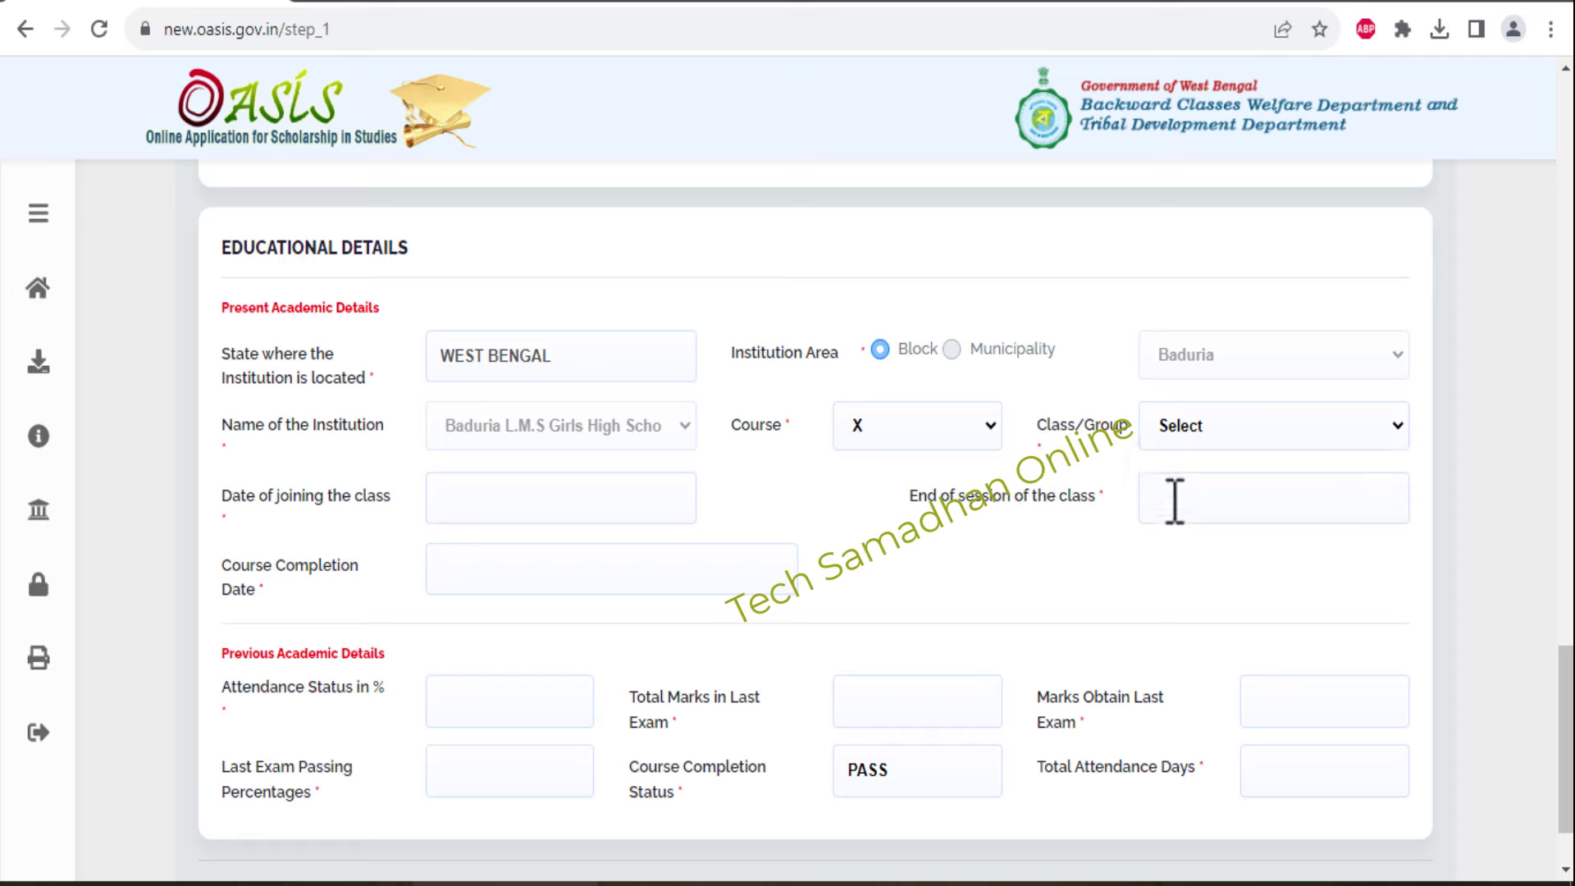
left_click(1168, 435)
Step: Set the end of session date to 2024-01-02
left_click(1168, 440)
left_click(1173, 511)
left_click(1333, 552)
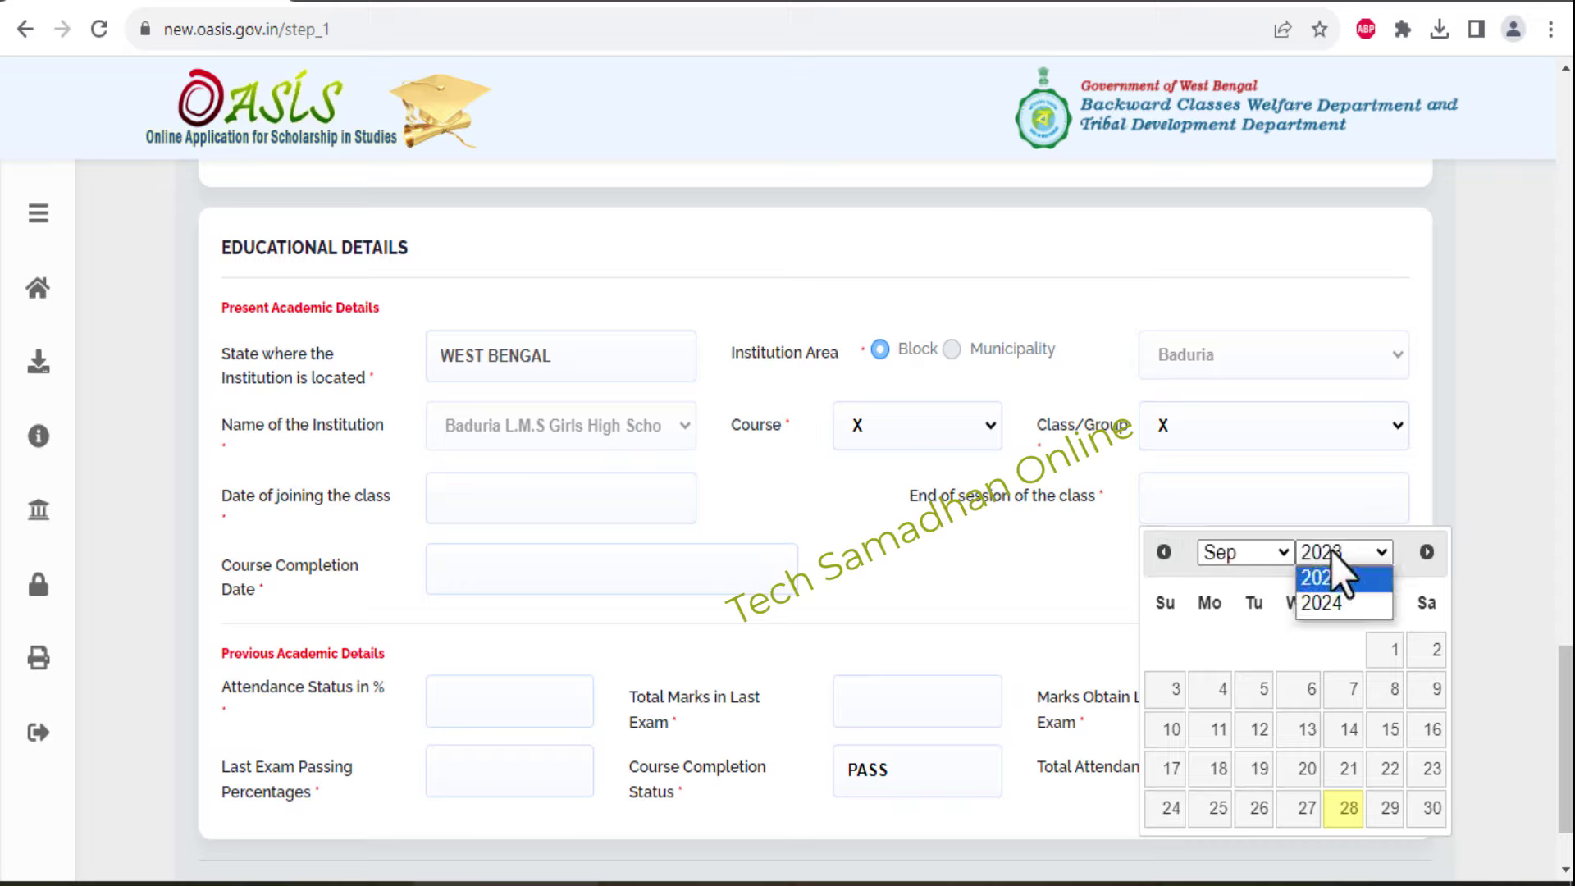
left_click(1328, 604)
left_click(1240, 552)
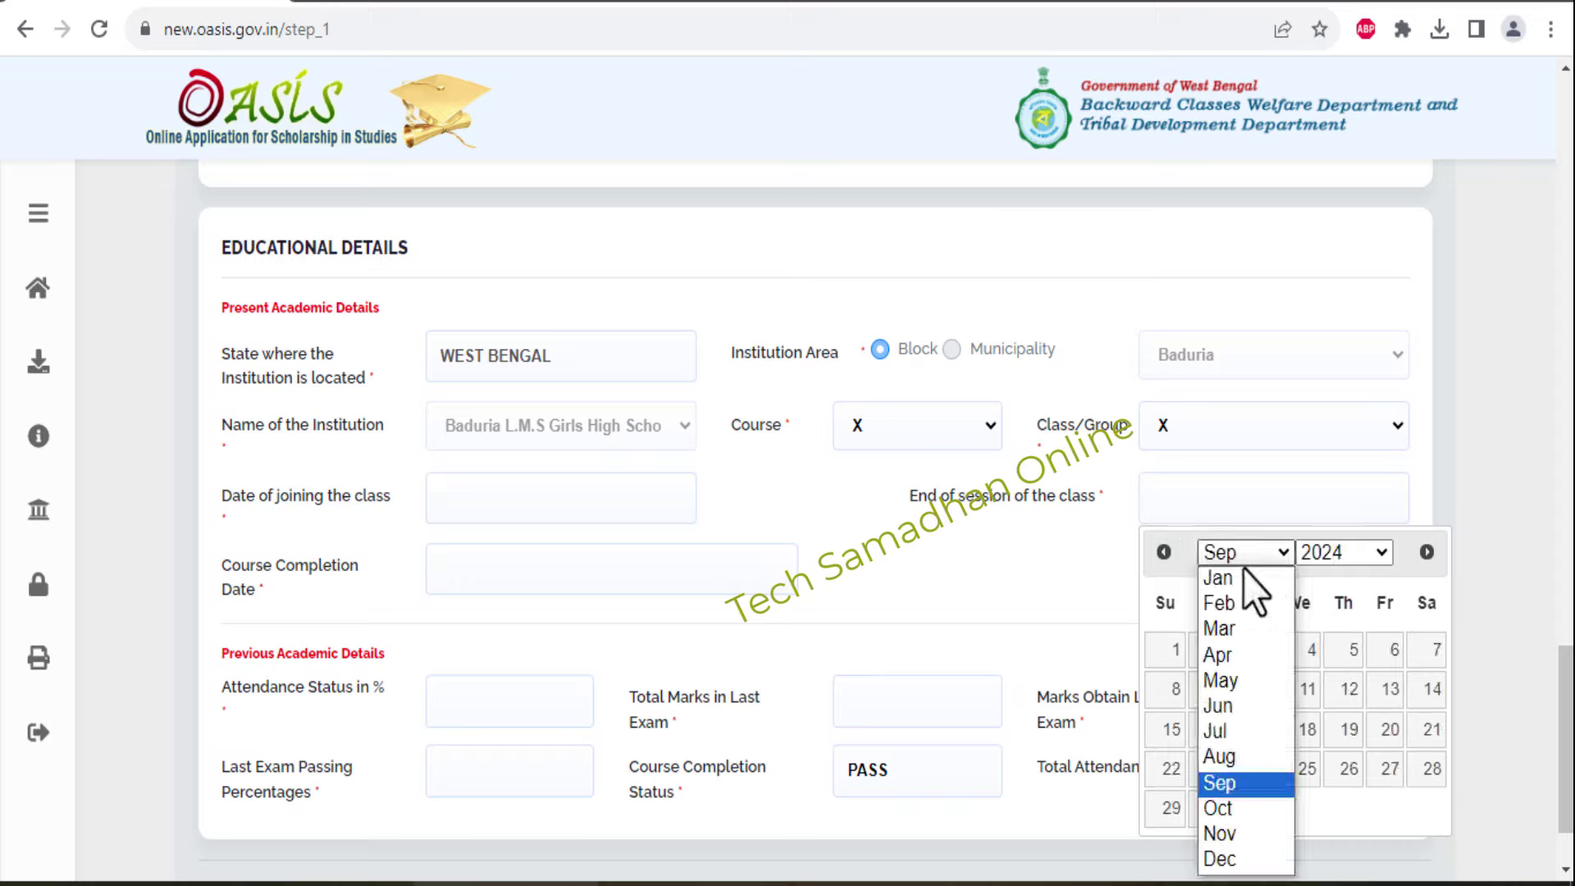
left_click(1243, 575)
left_click(1263, 649)
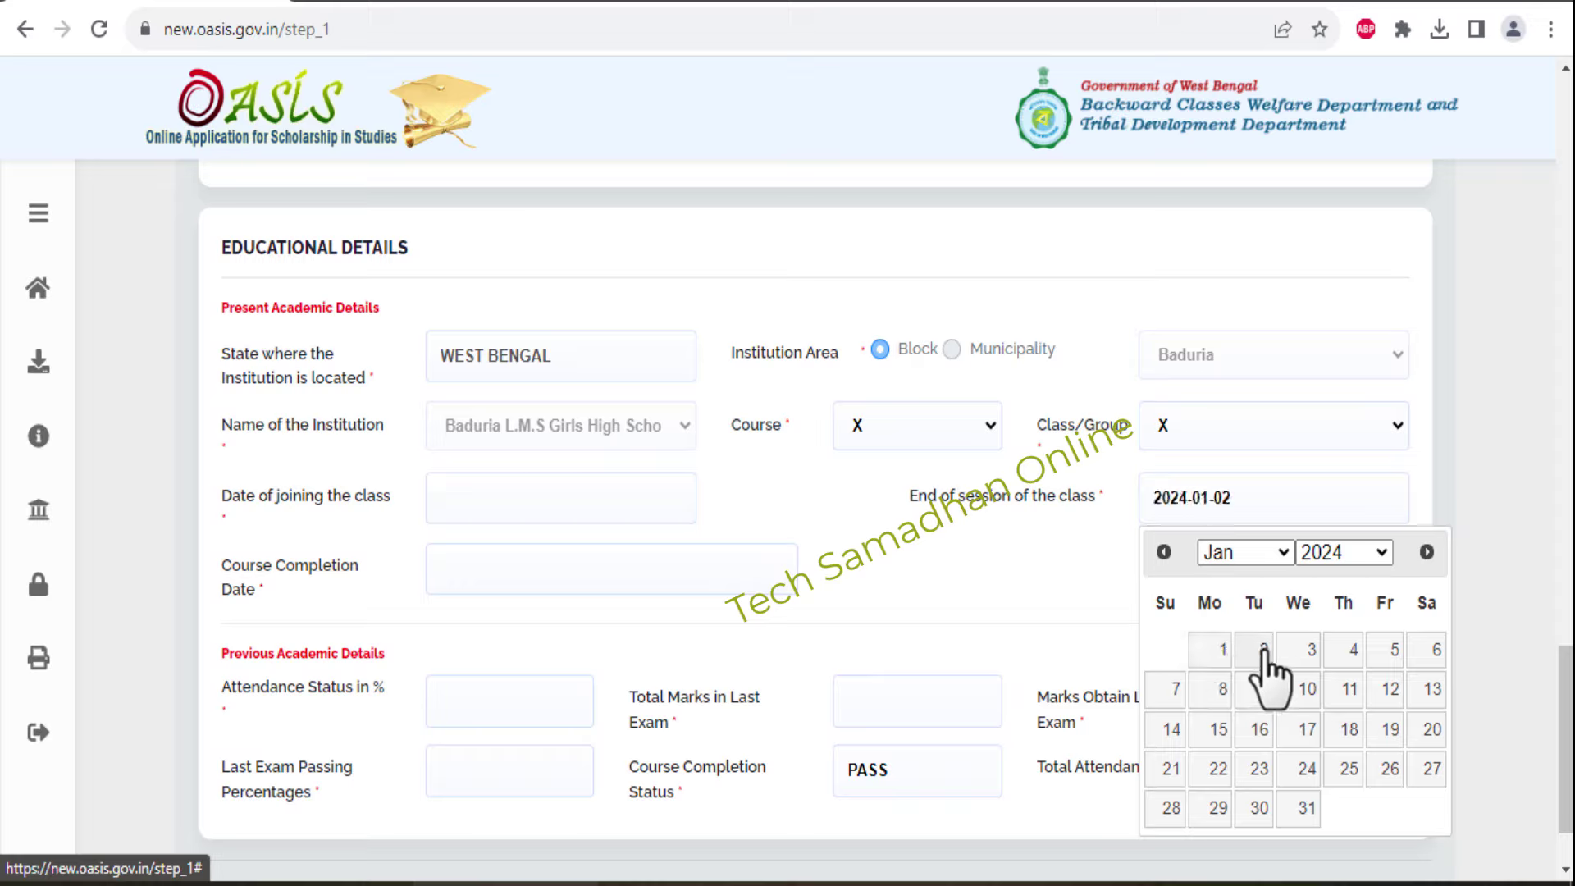
Step: Set the course completion date to 2025-03-01
left_click(588, 569)
left_click(618, 254)
left_click(635, 332)
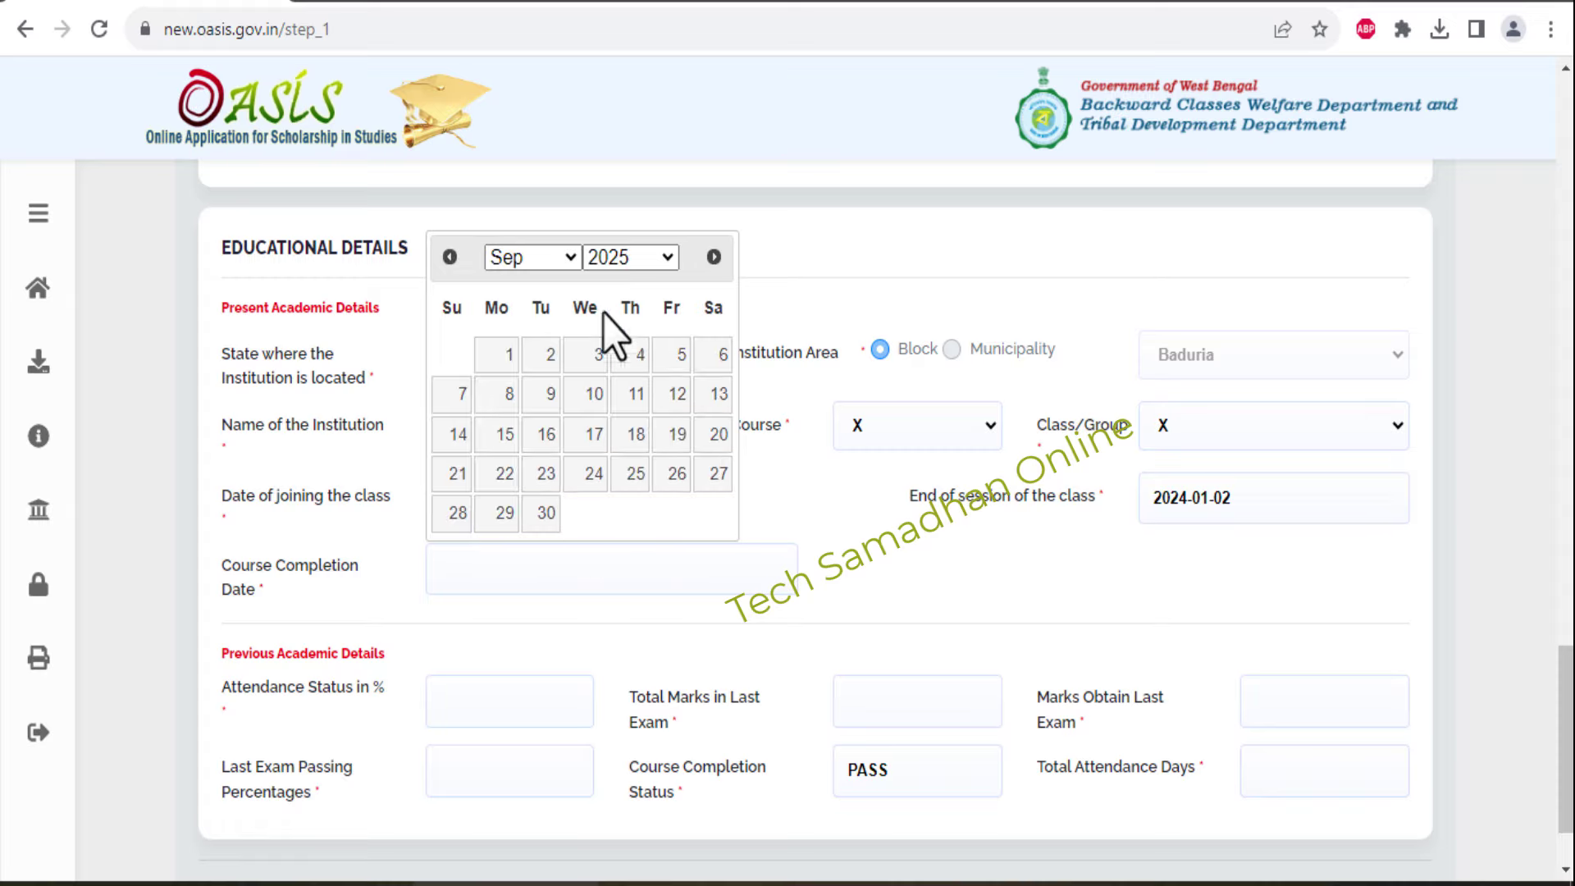
left_click(572, 259)
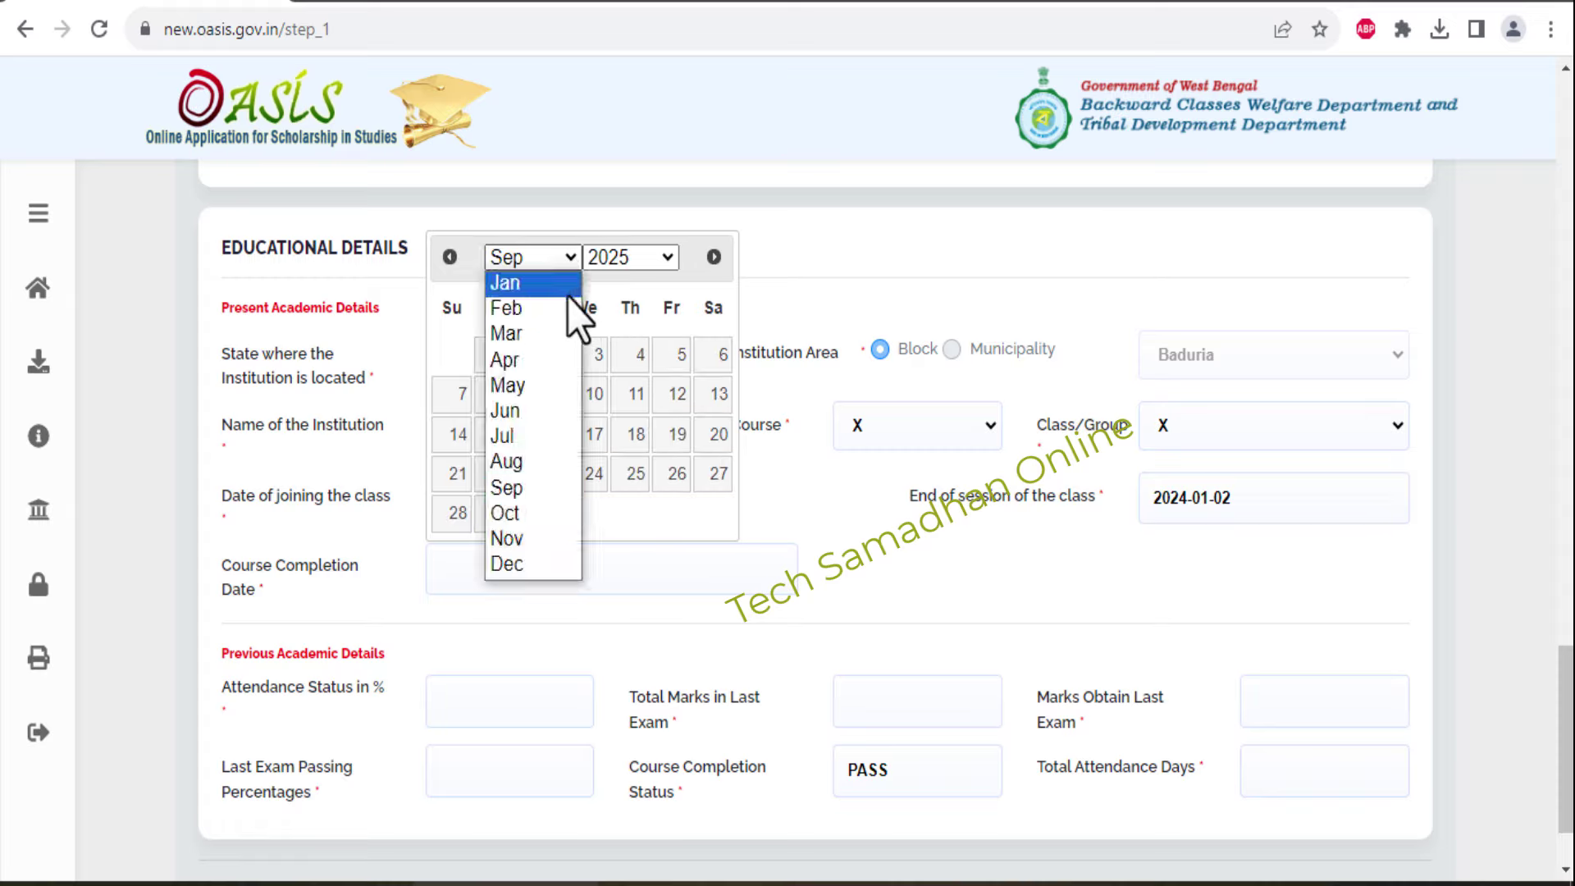
left_click(529, 337)
left_click(711, 357)
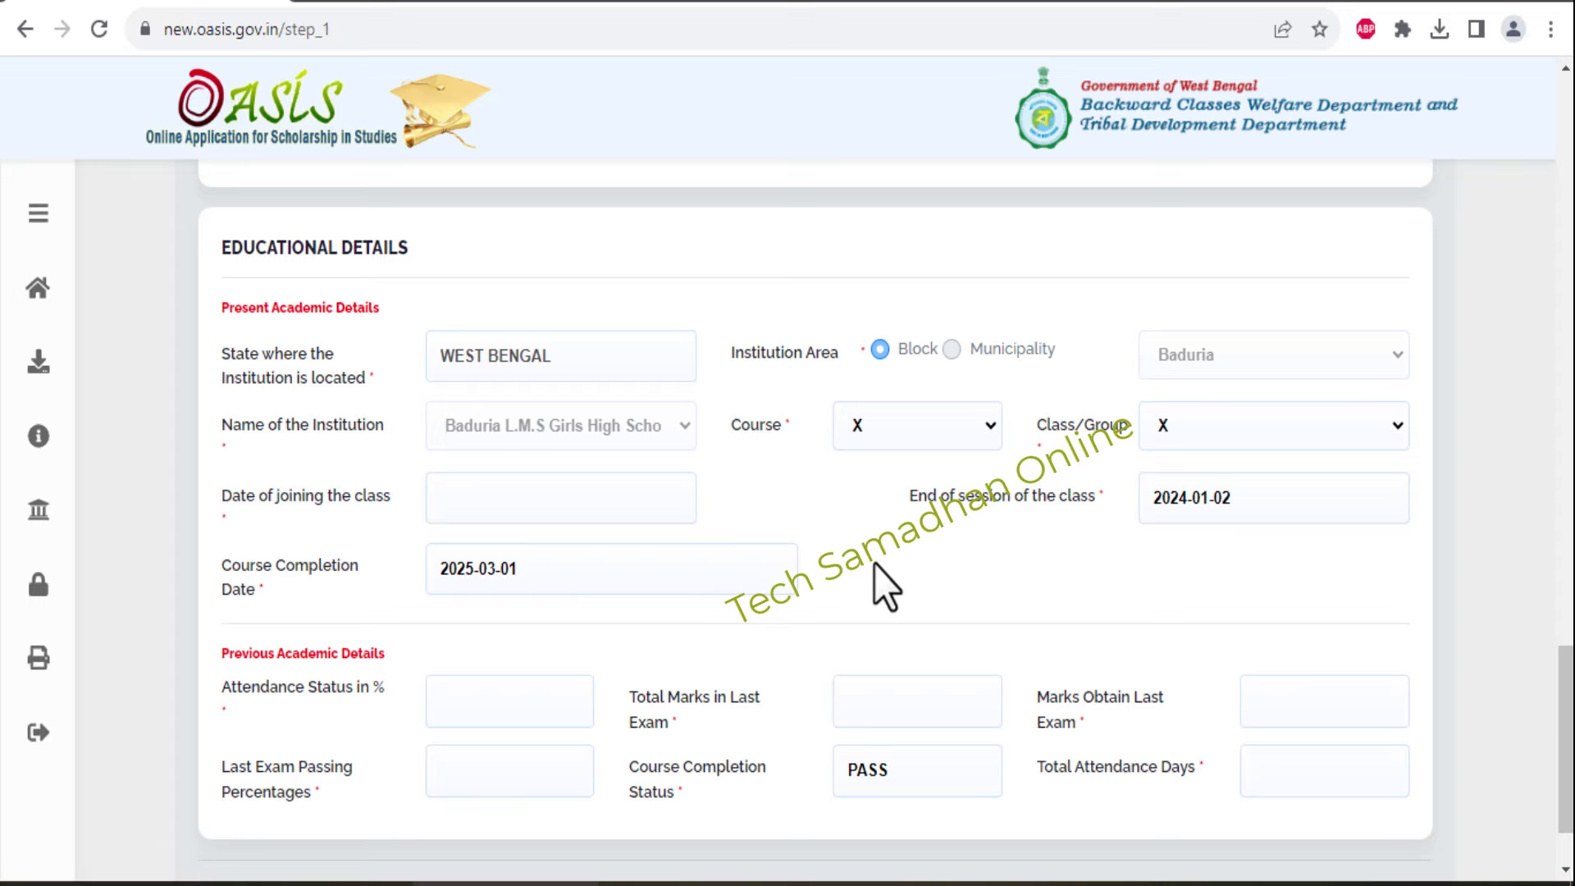
Step: Enter last-year attendance 87%, total marks 700 and marks obtained 564
scroll(902, 574, "down", 2)
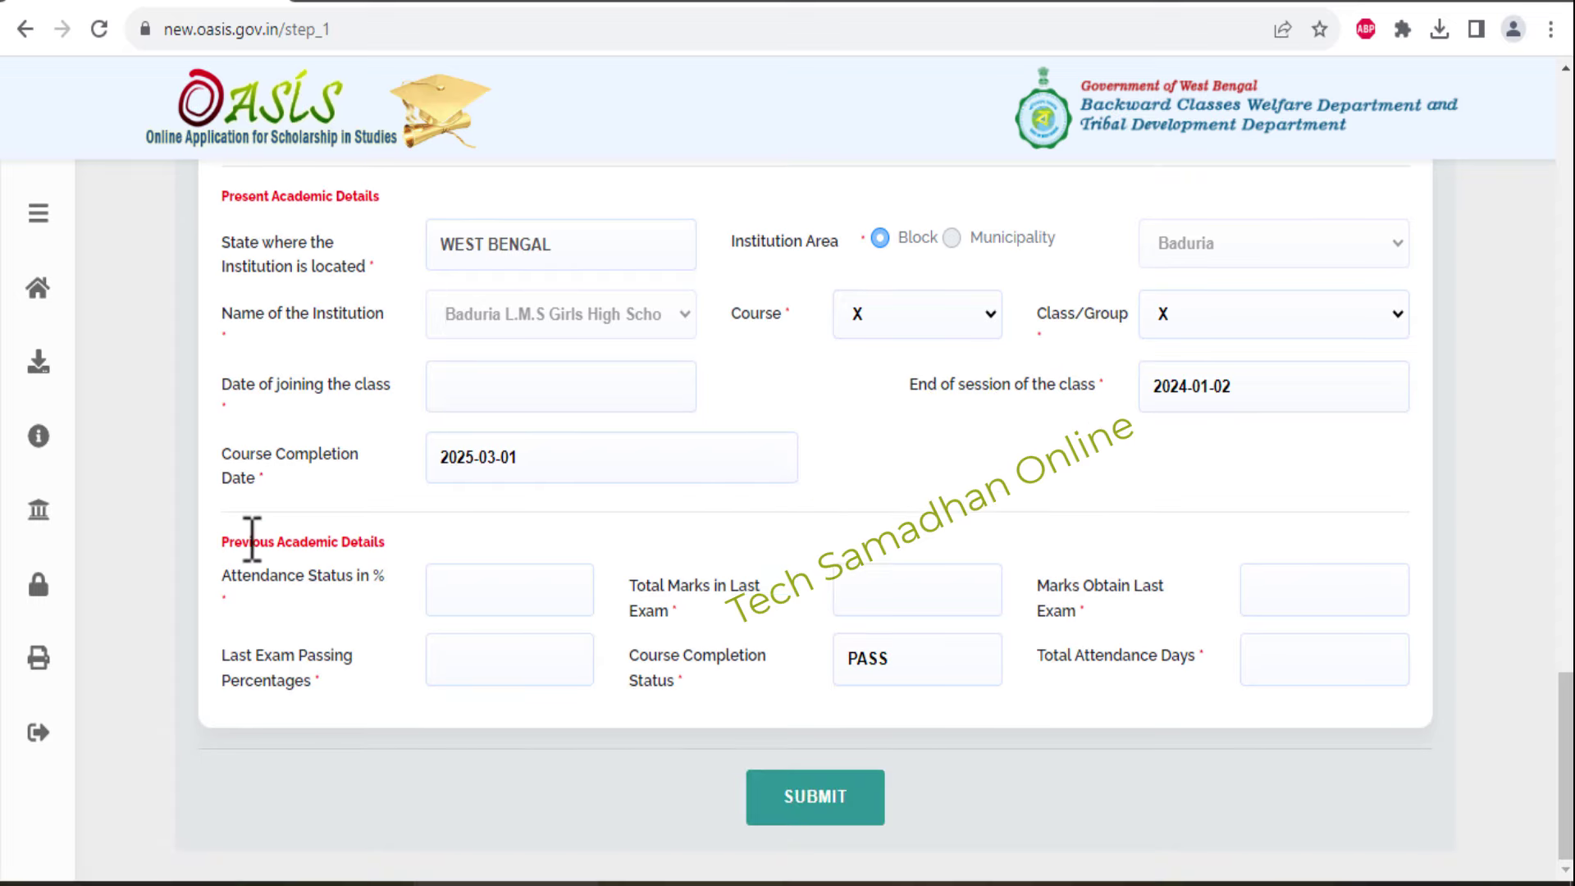
left_click_drag(221, 541, 390, 545)
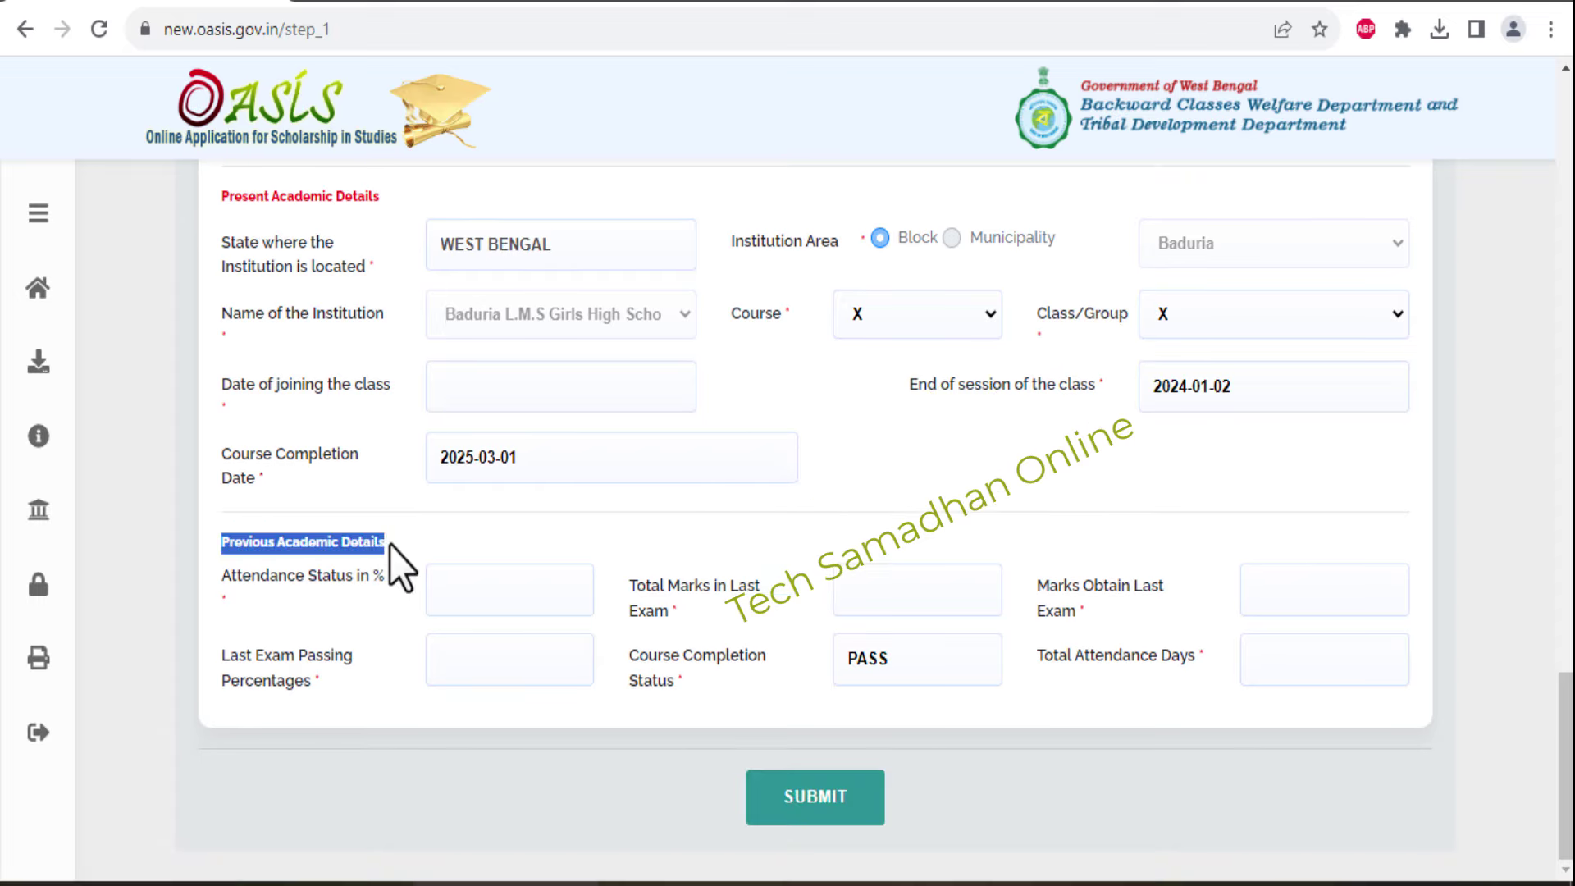
left_click(391, 545)
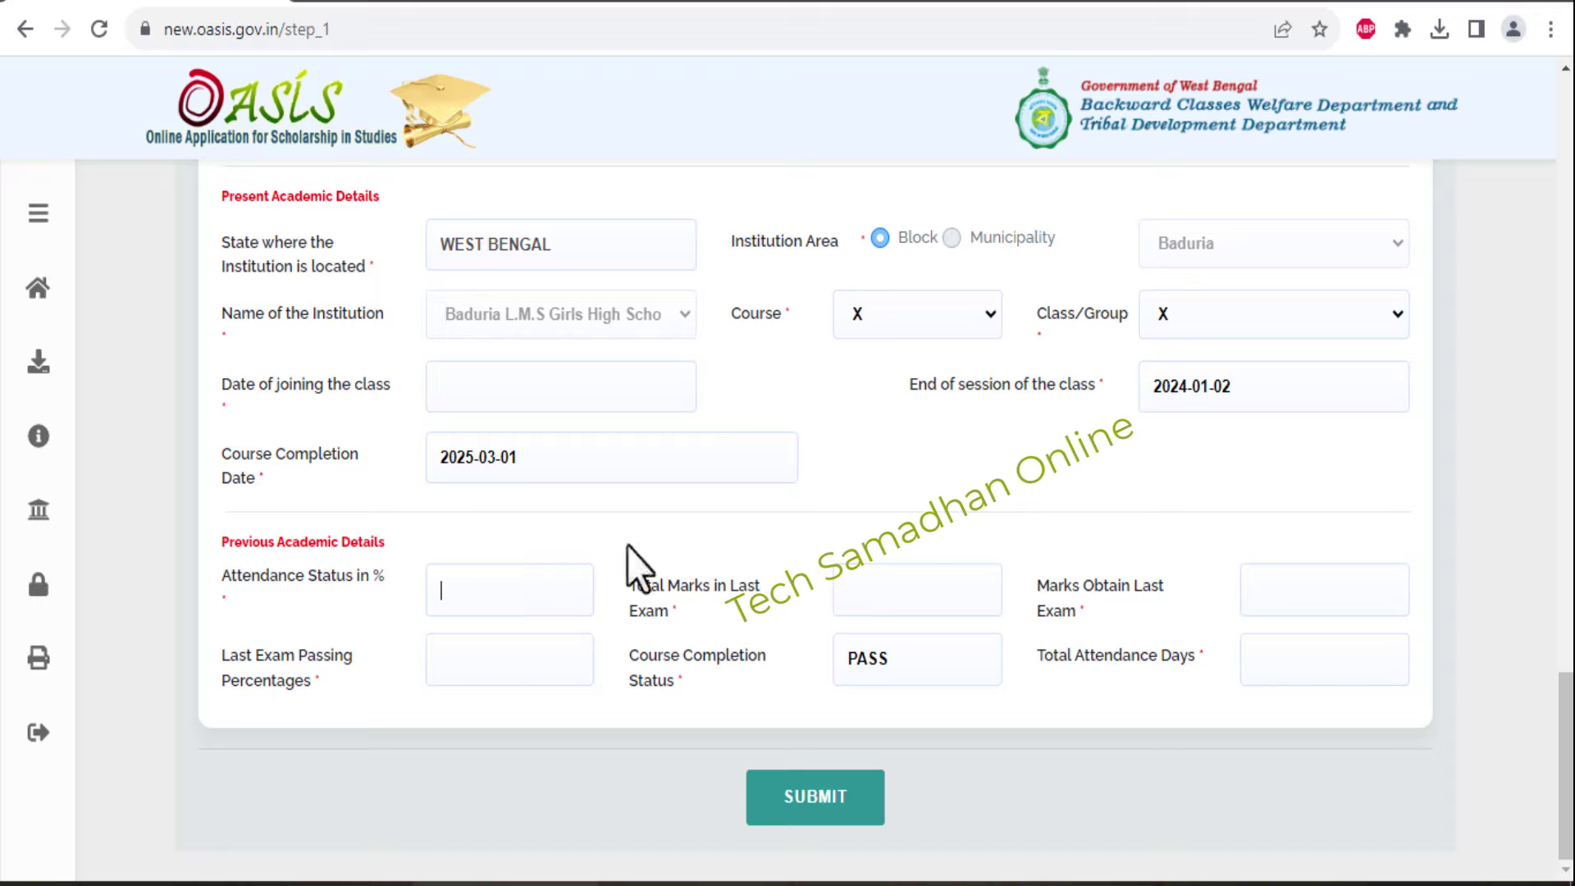
type("87")
left_click(899, 589)
type("700")
left_click(1267, 589)
type("564")
Step: Enter passing percentage 73 and 276 attendance days, then submit the form
left_click(479, 678)
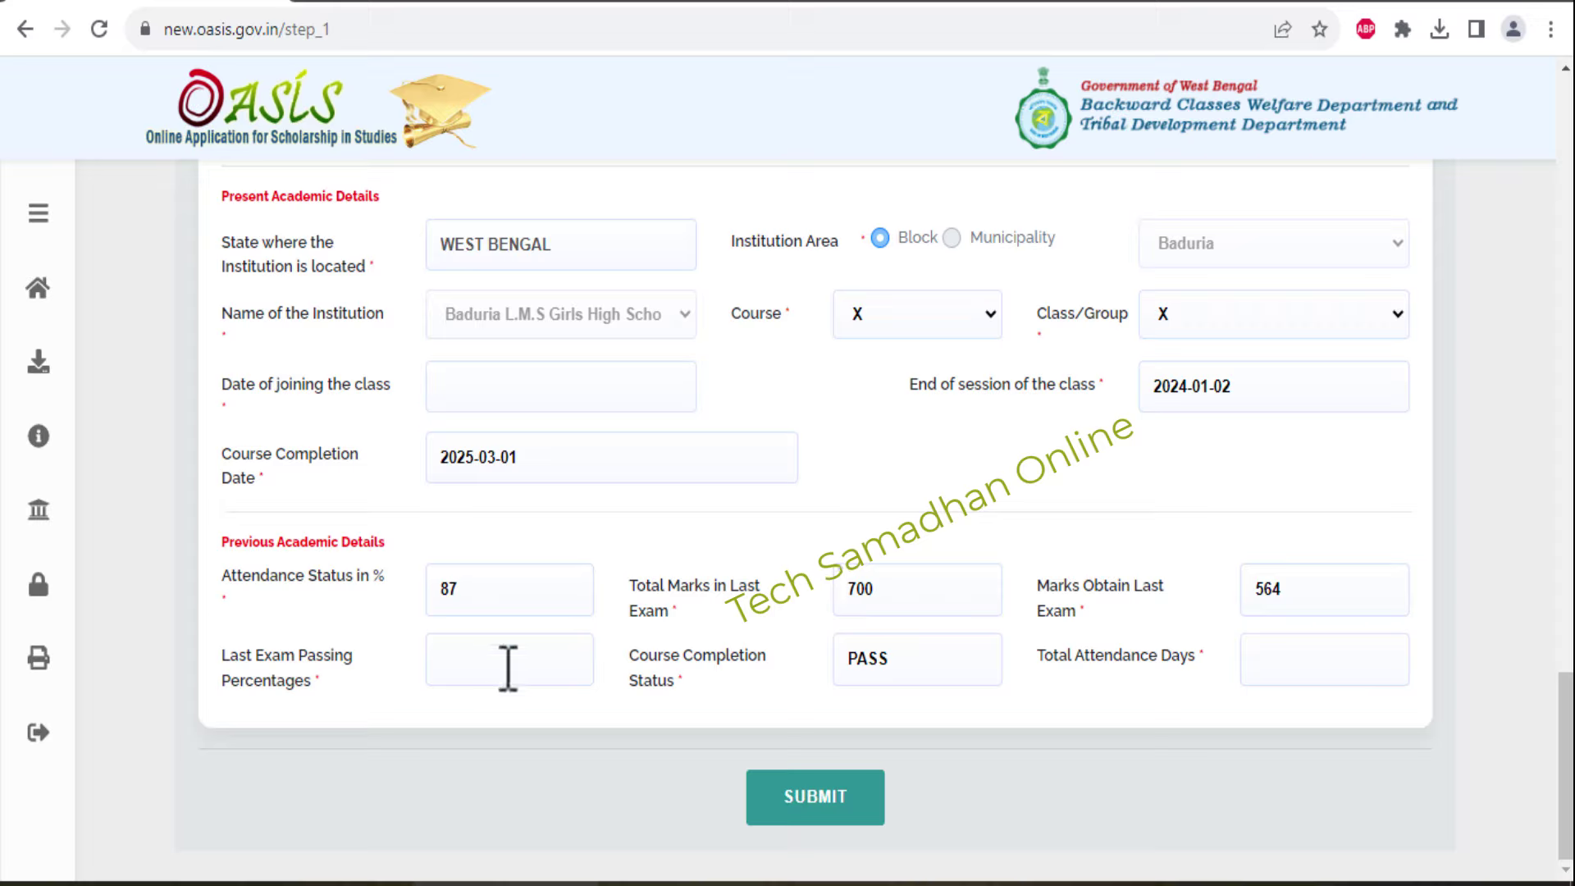
type("73")
left_click(1262, 666)
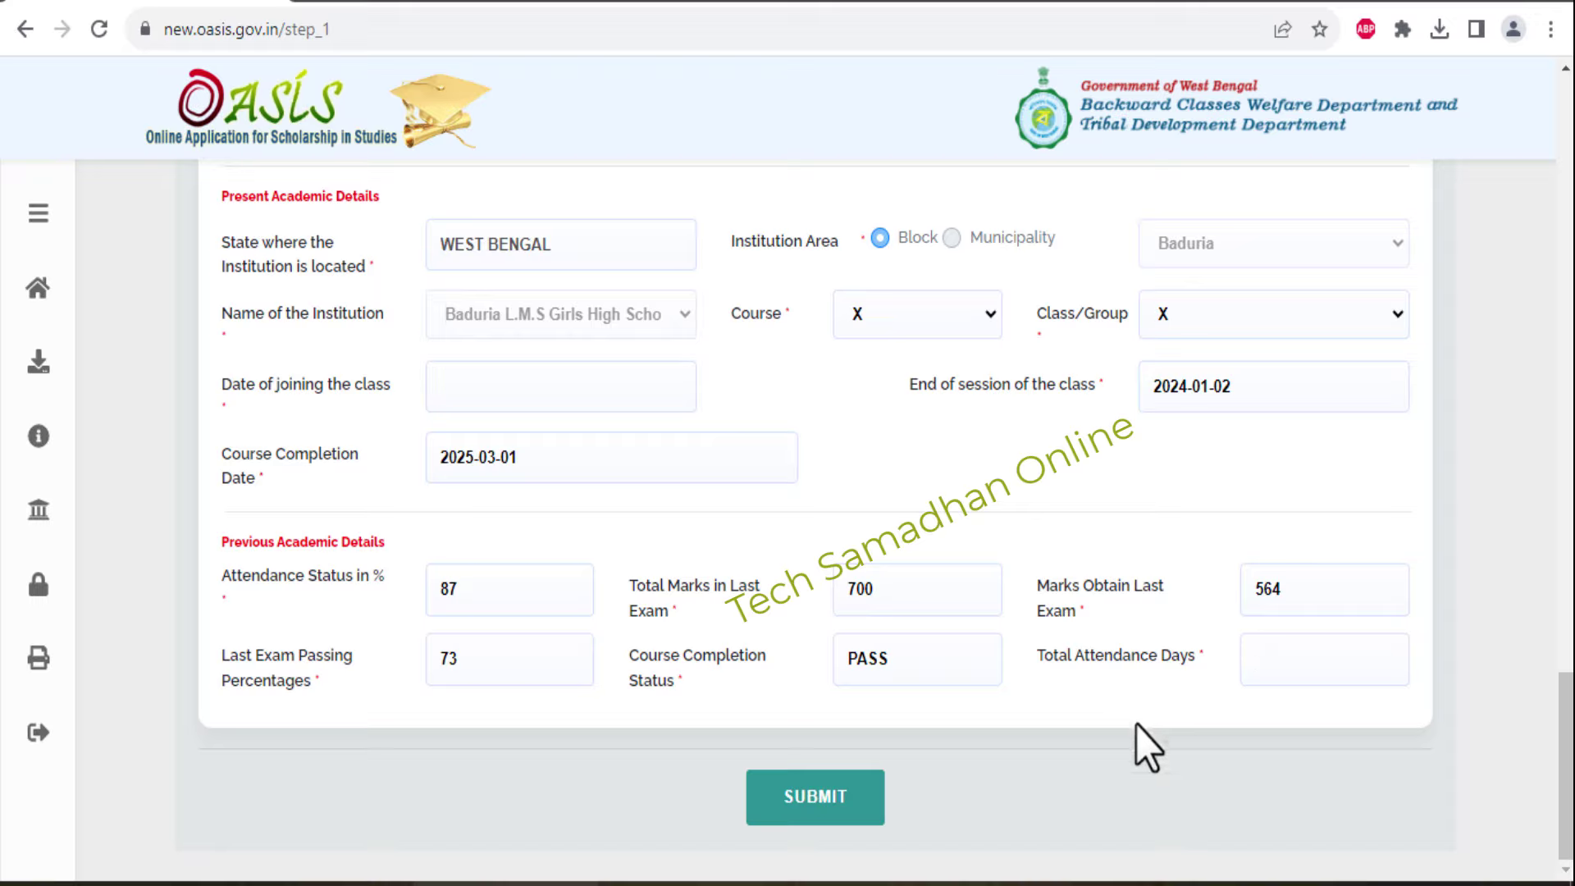
key("BackSpace")
type("276")
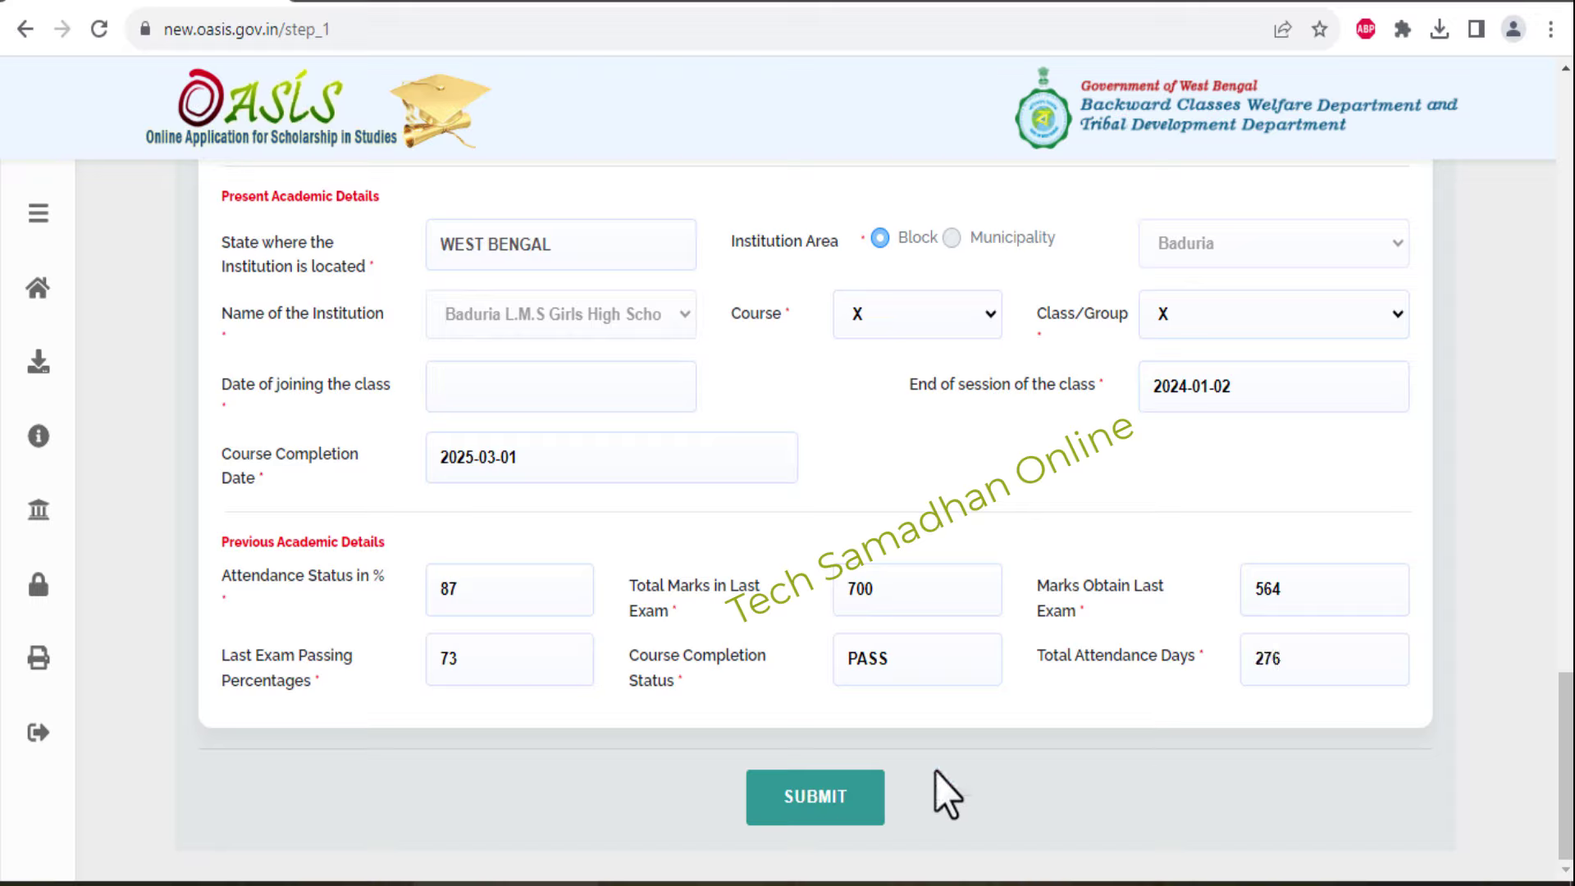
left_click(822, 813)
Step: Submit Step 1 to reach the Step 2 bank information page
left_click(845, 794)
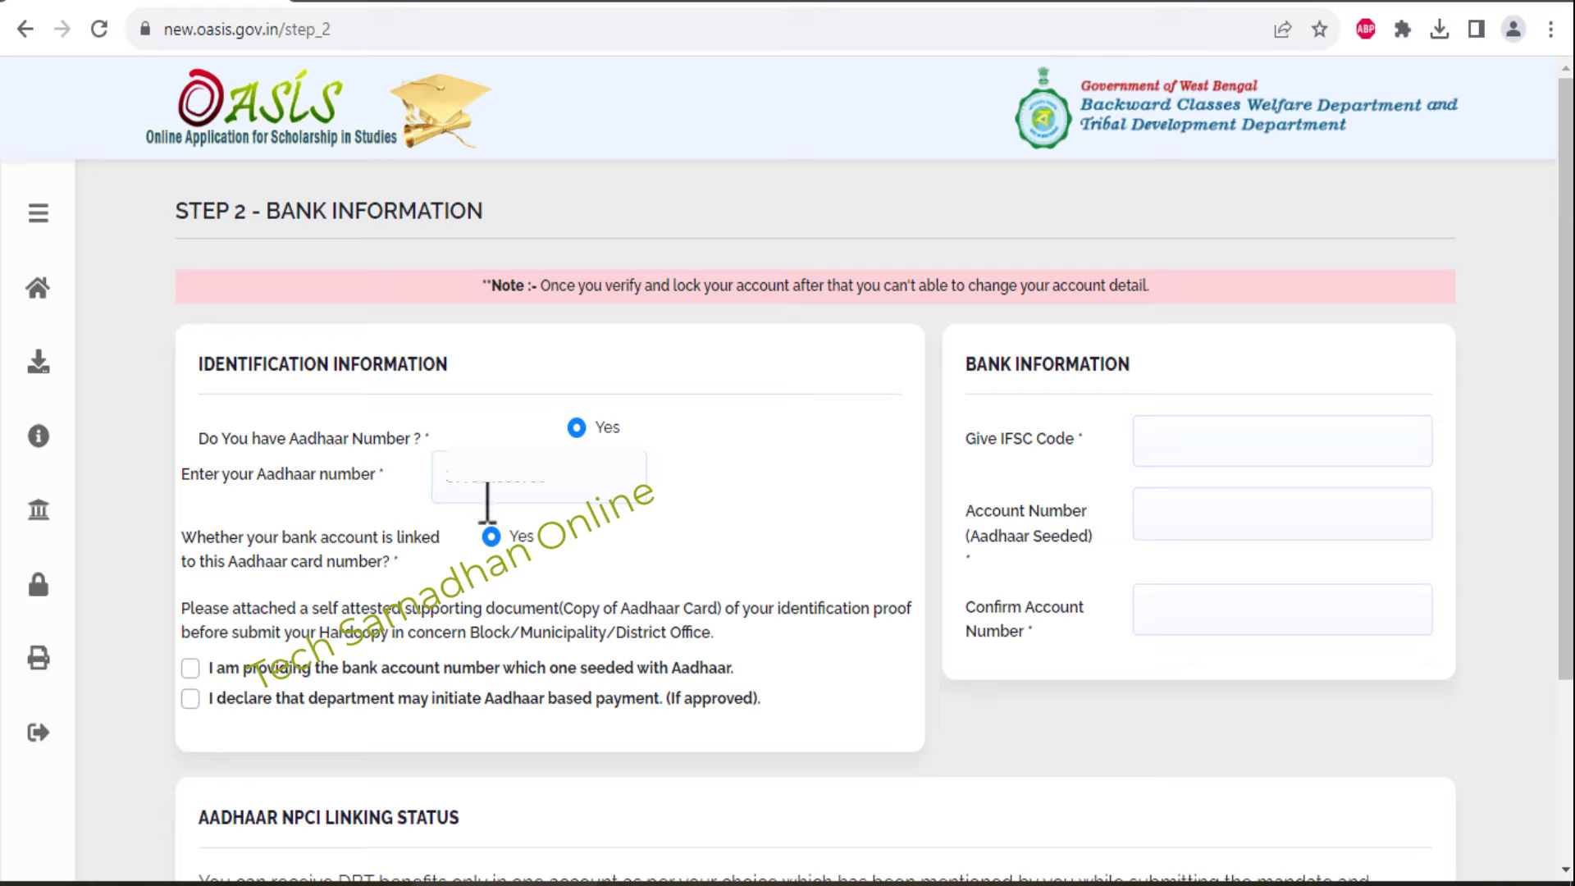
left_click_drag(250, 443, 353, 445)
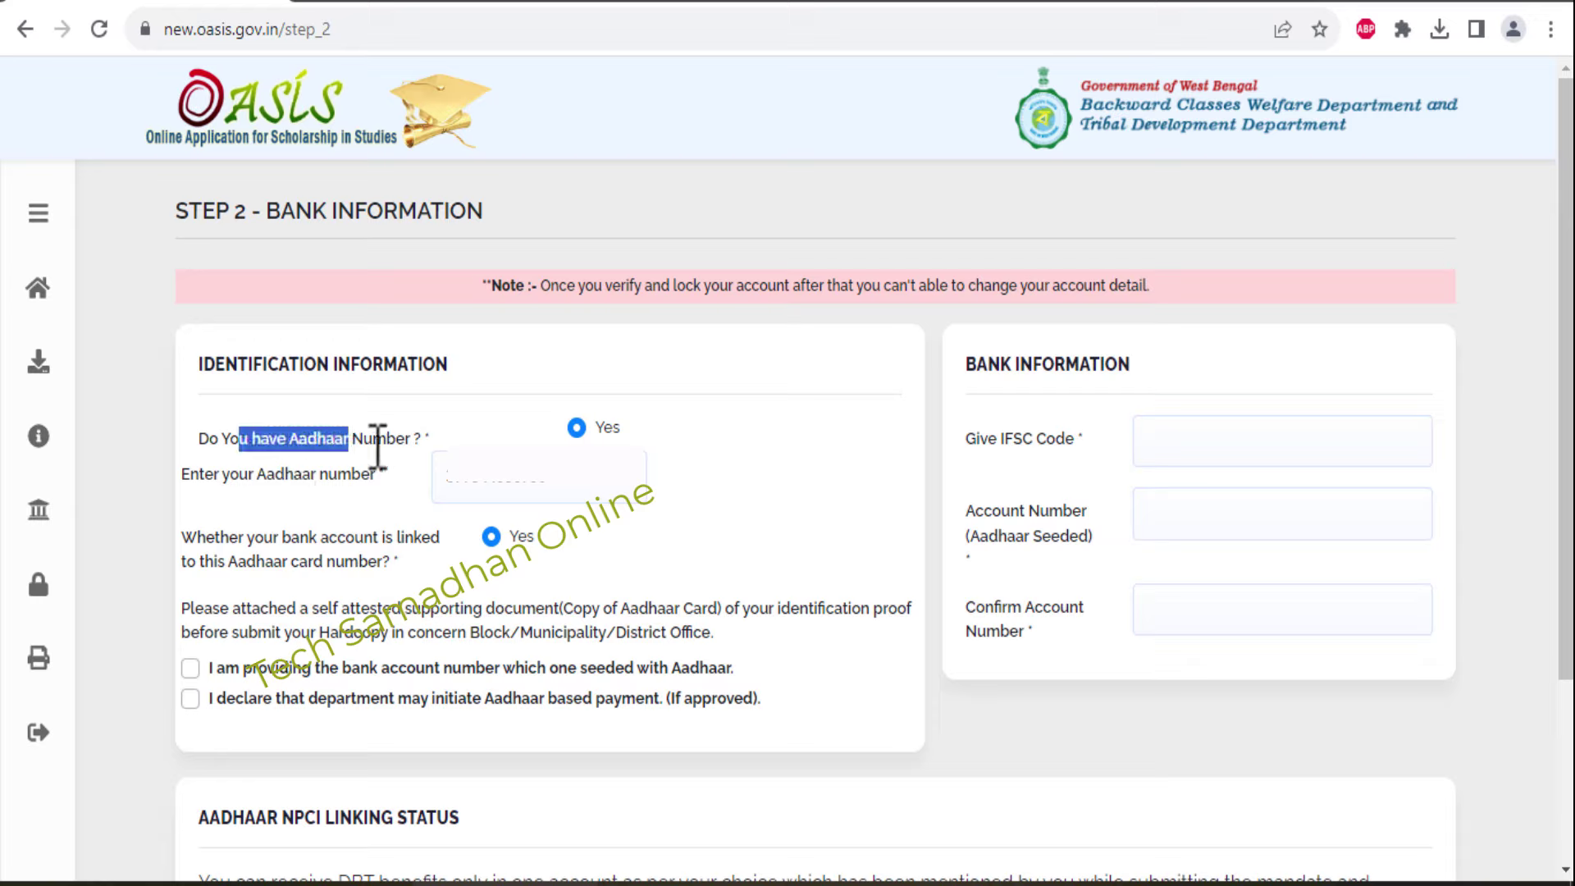
left_click(626, 451)
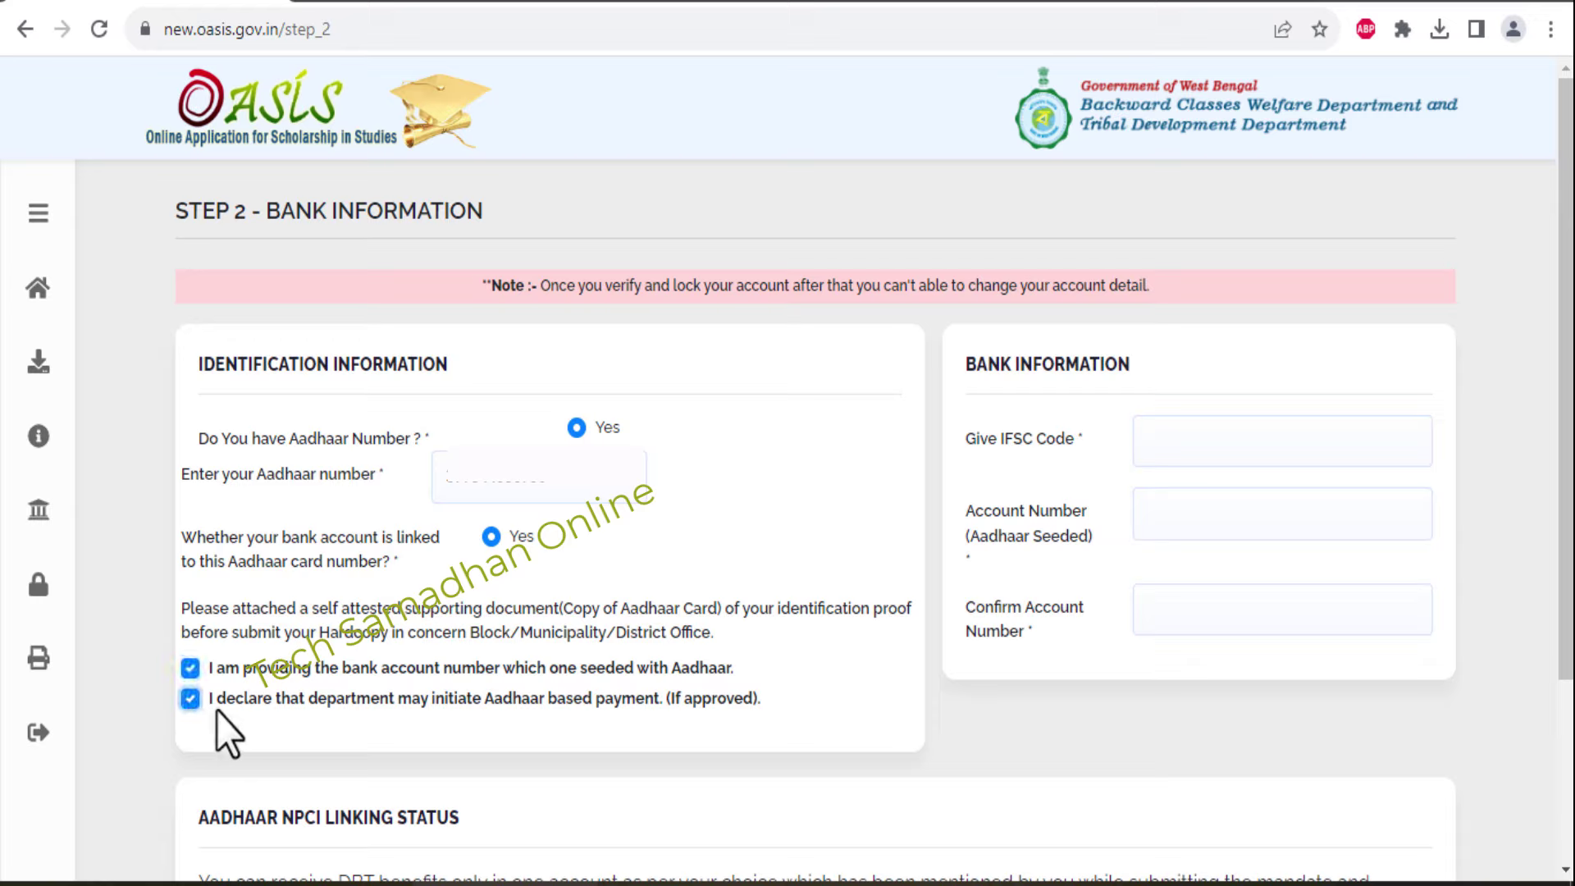
Step: Enter IFSC code SBIN002382 and move to the Aadhaar-seeded account number field
left_click(1229, 450)
type("SBIN0023")
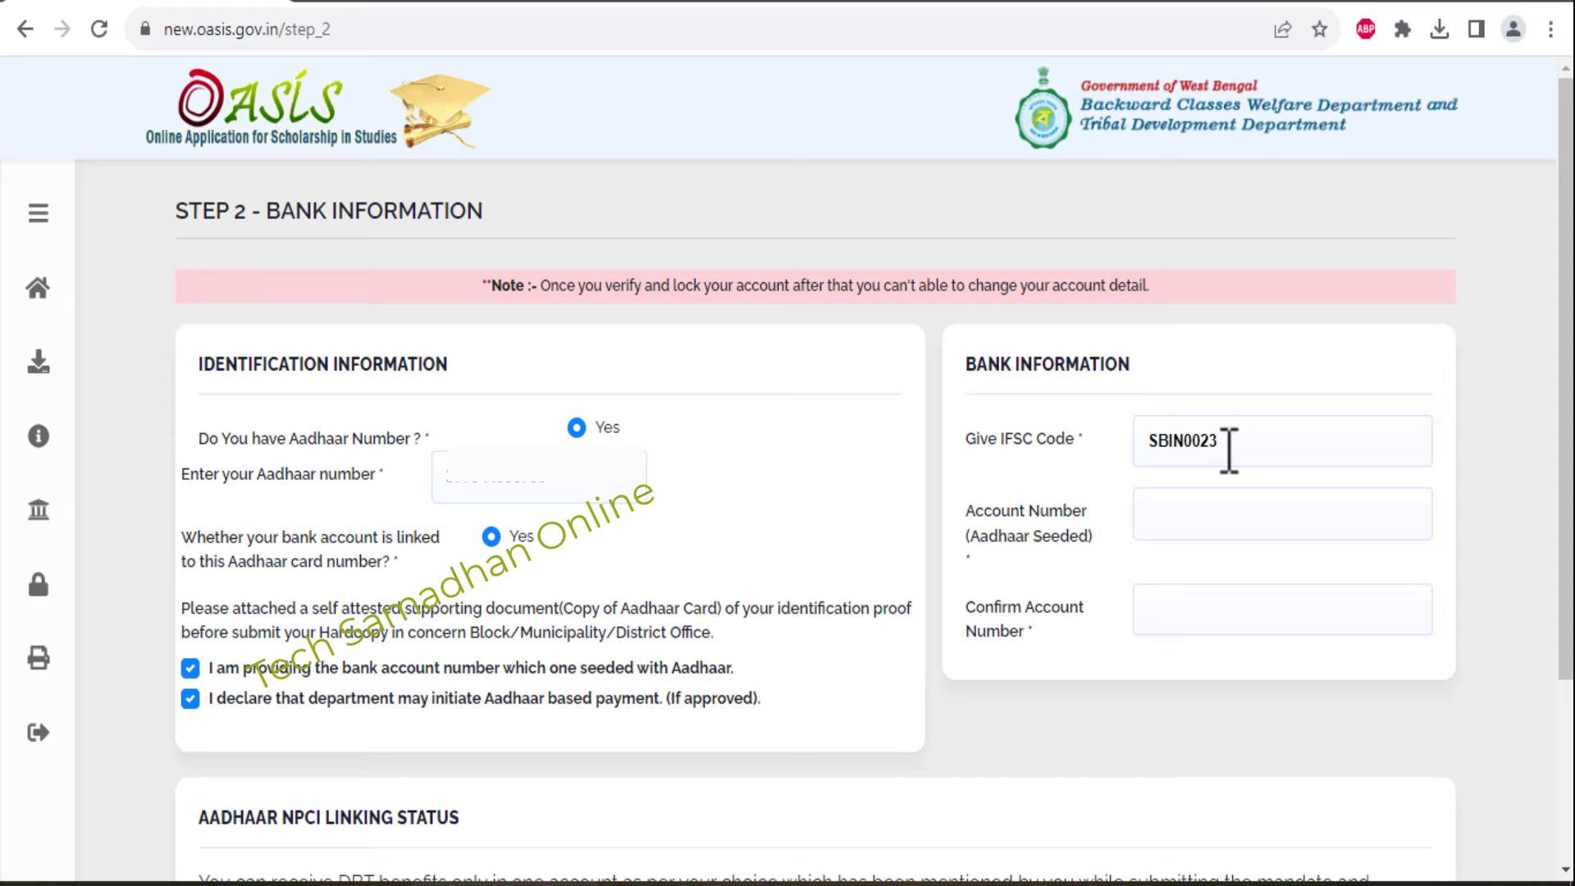
type("82")
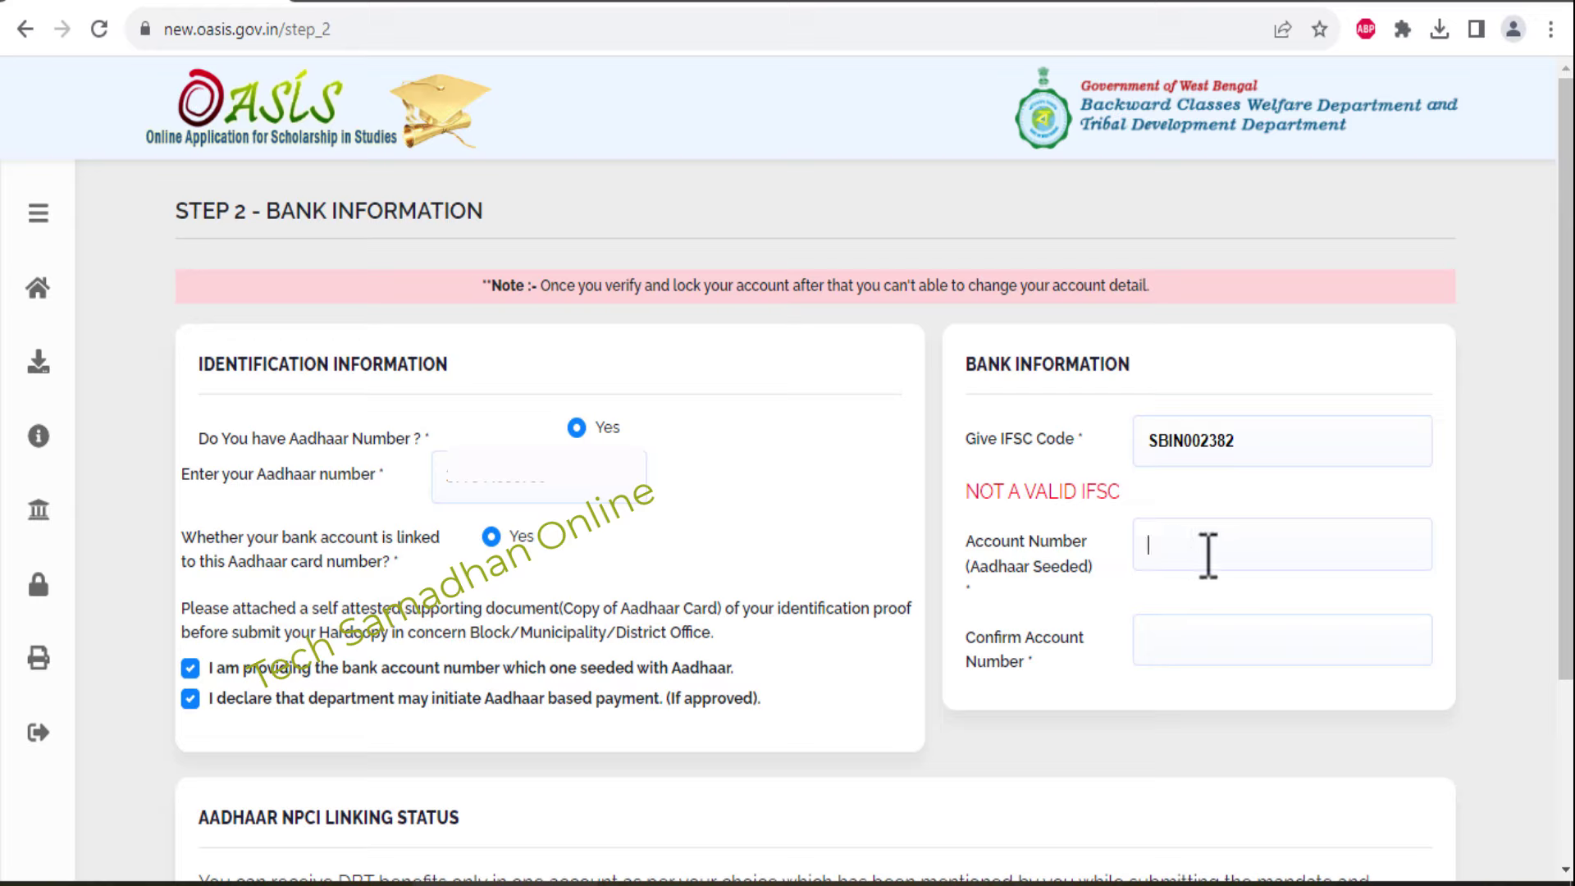
left_click(1182, 641)
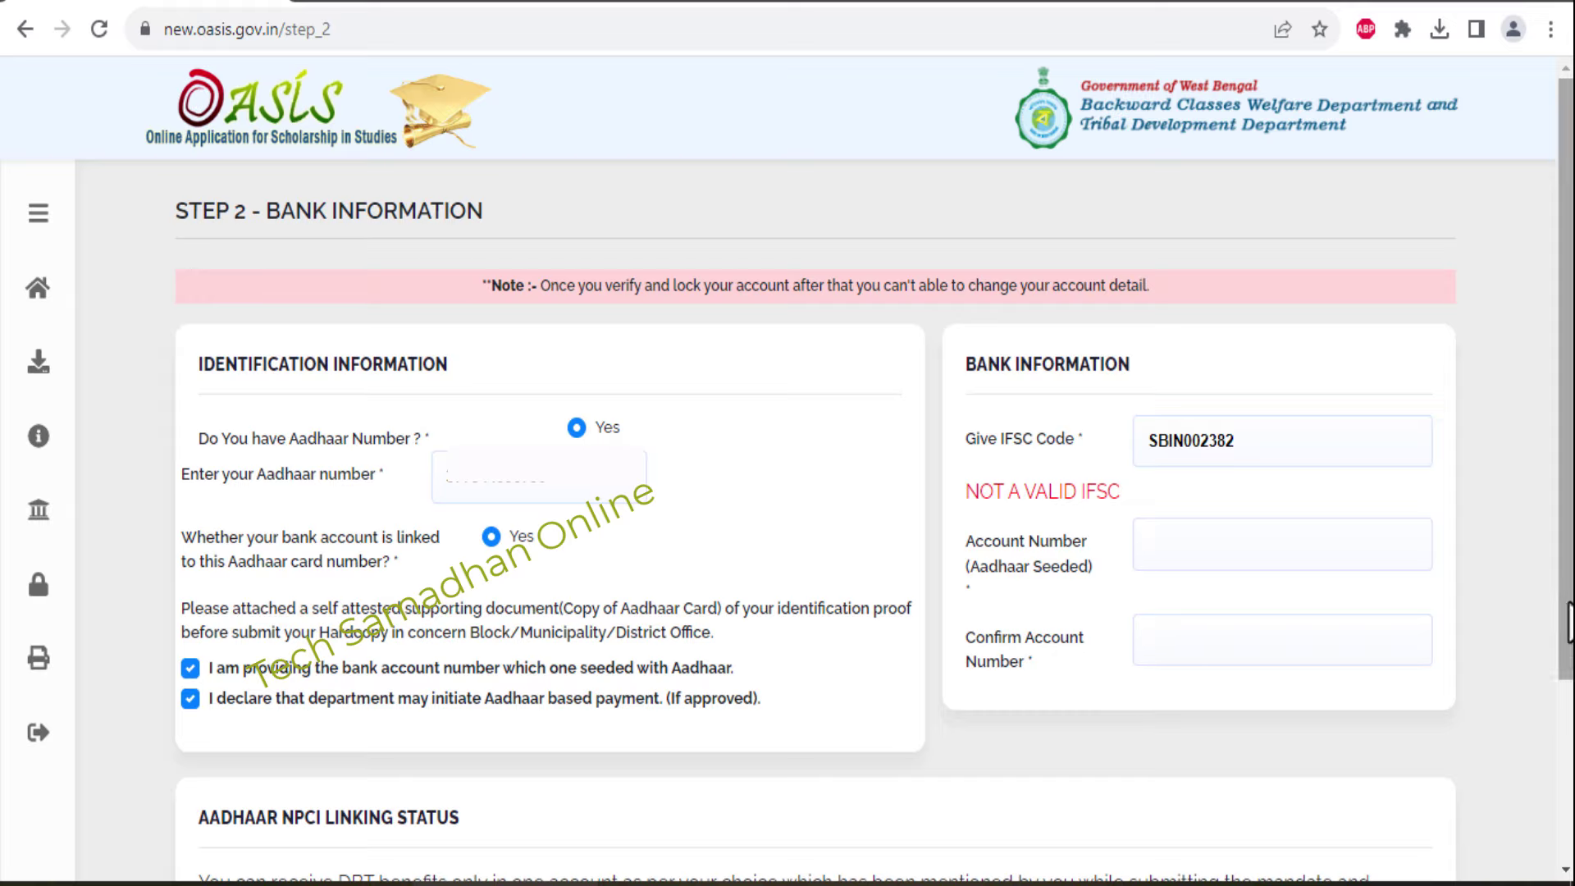
left_click(1563, 619)
Step: Scroll to the Aadhaar NPCI linking status and highlight the message that the Aadhaar is not in NPCI
scroll(225, 600, "down", 3)
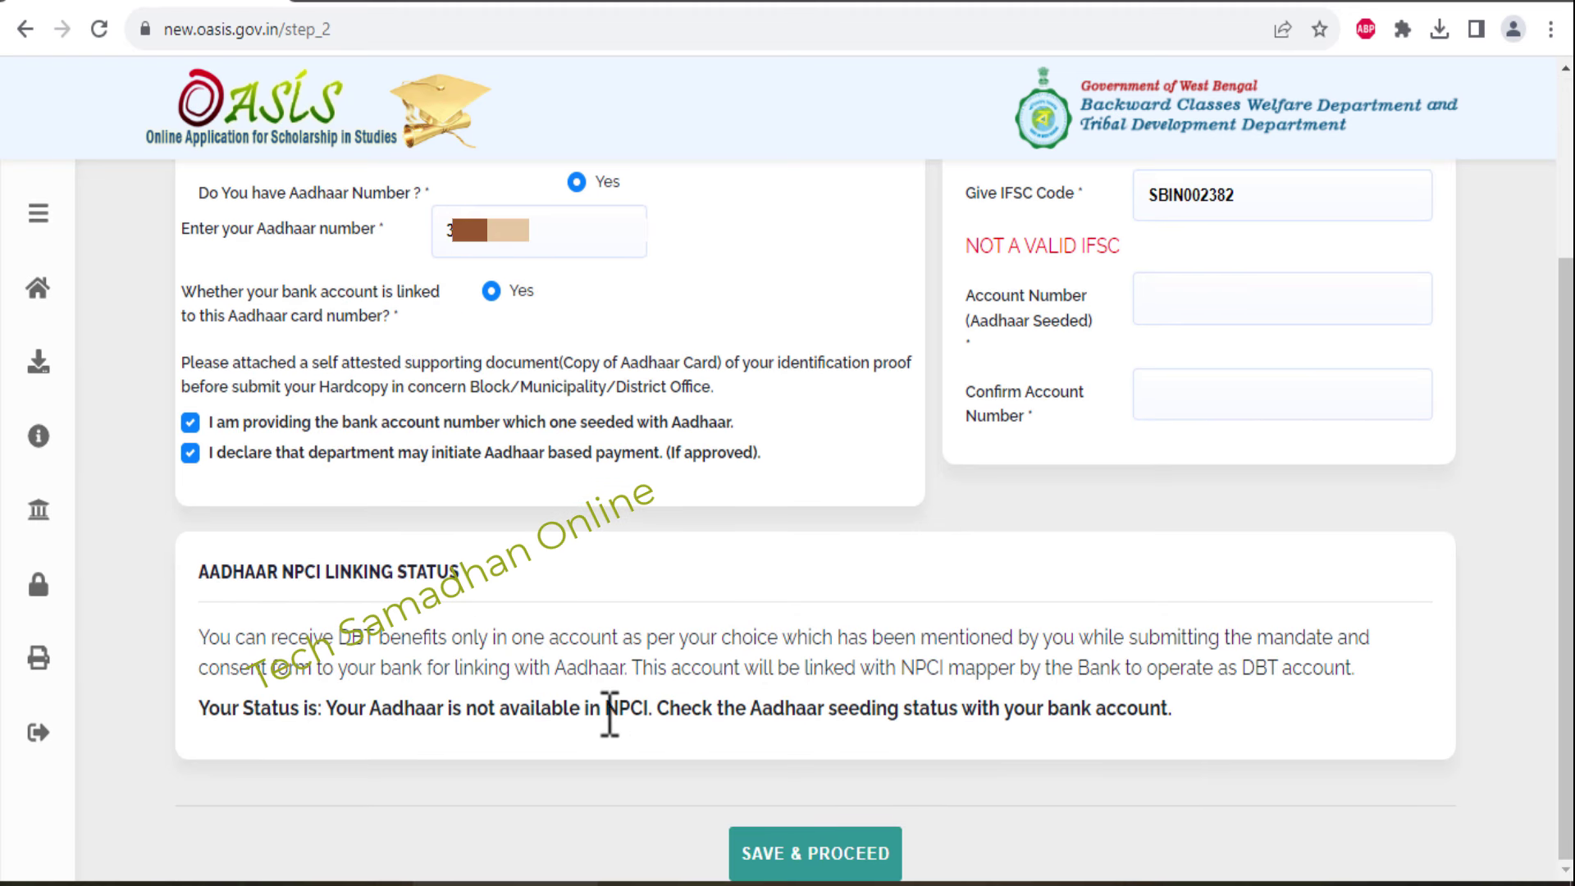
left_click_drag(330, 707, 1182, 736)
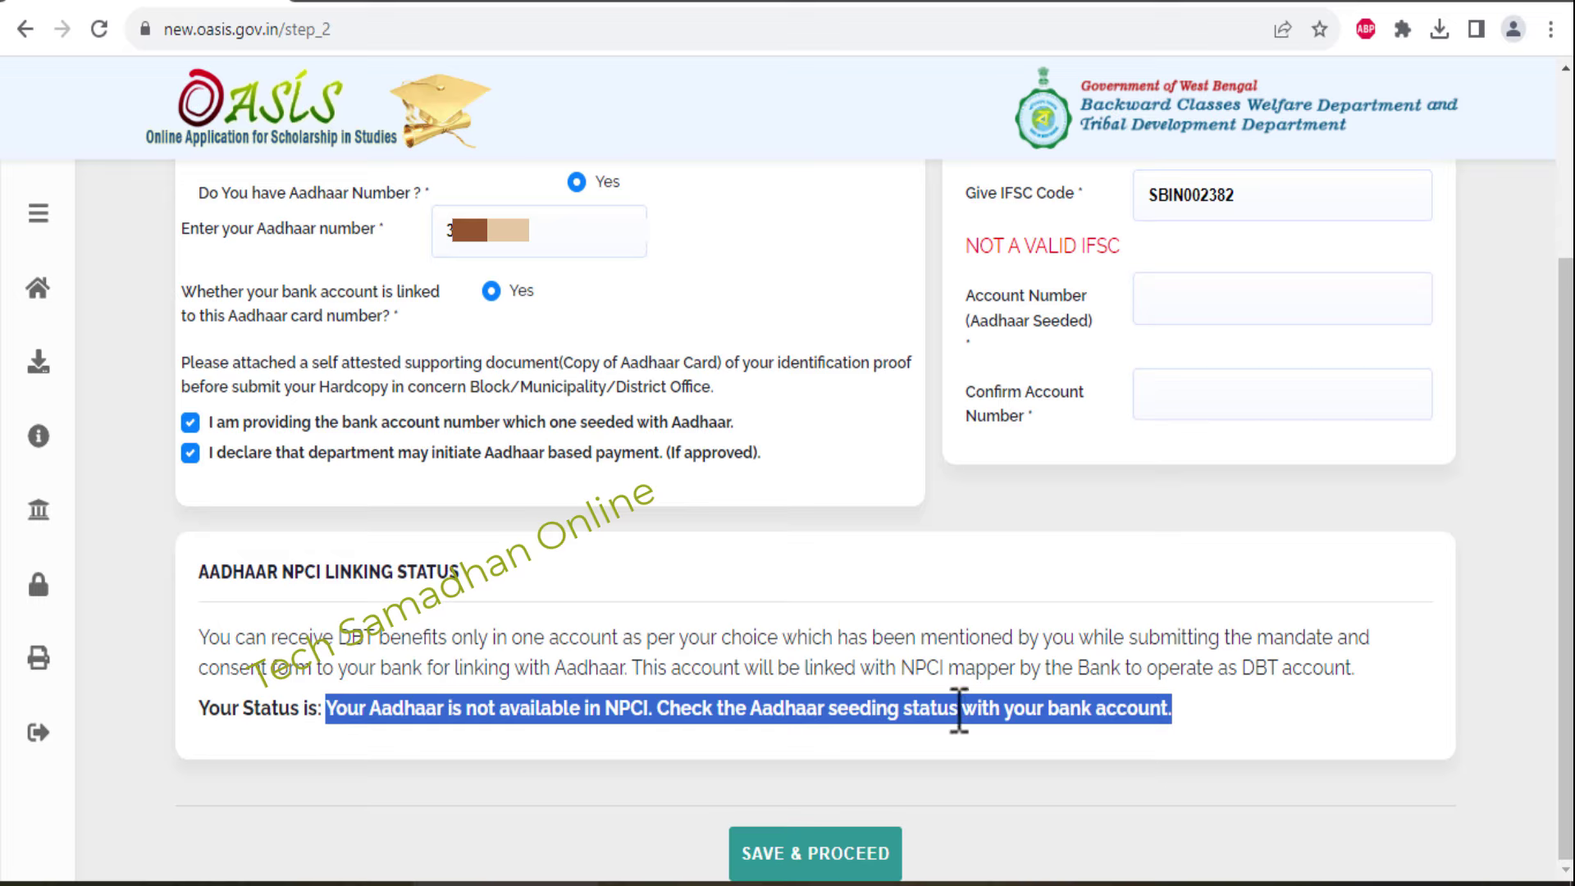
left_click(706, 710)
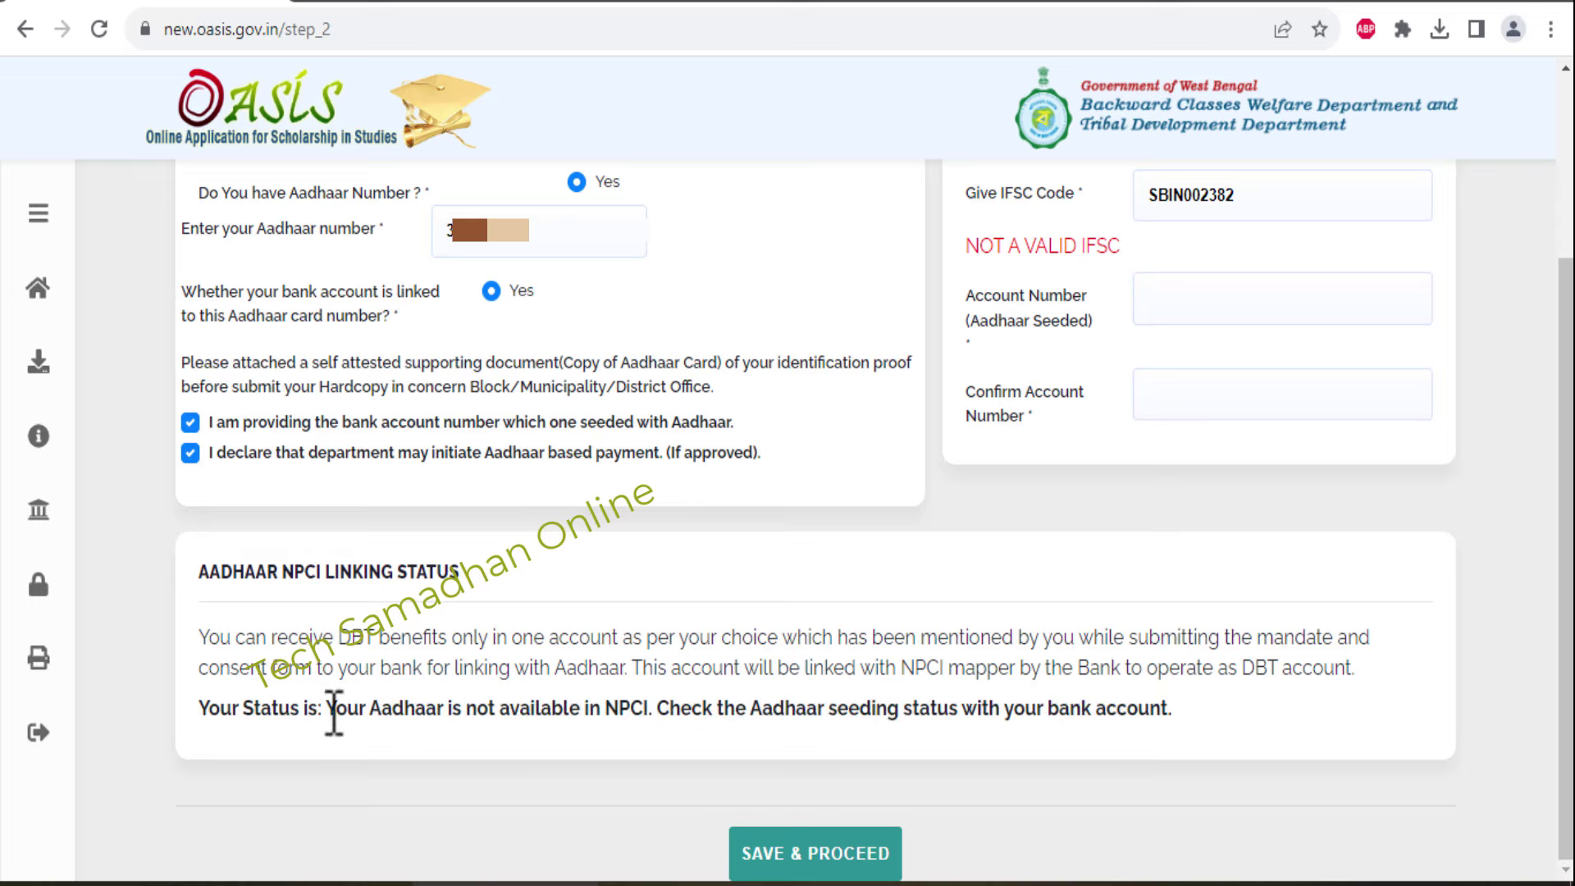
left_click_drag(344, 713, 654, 715)
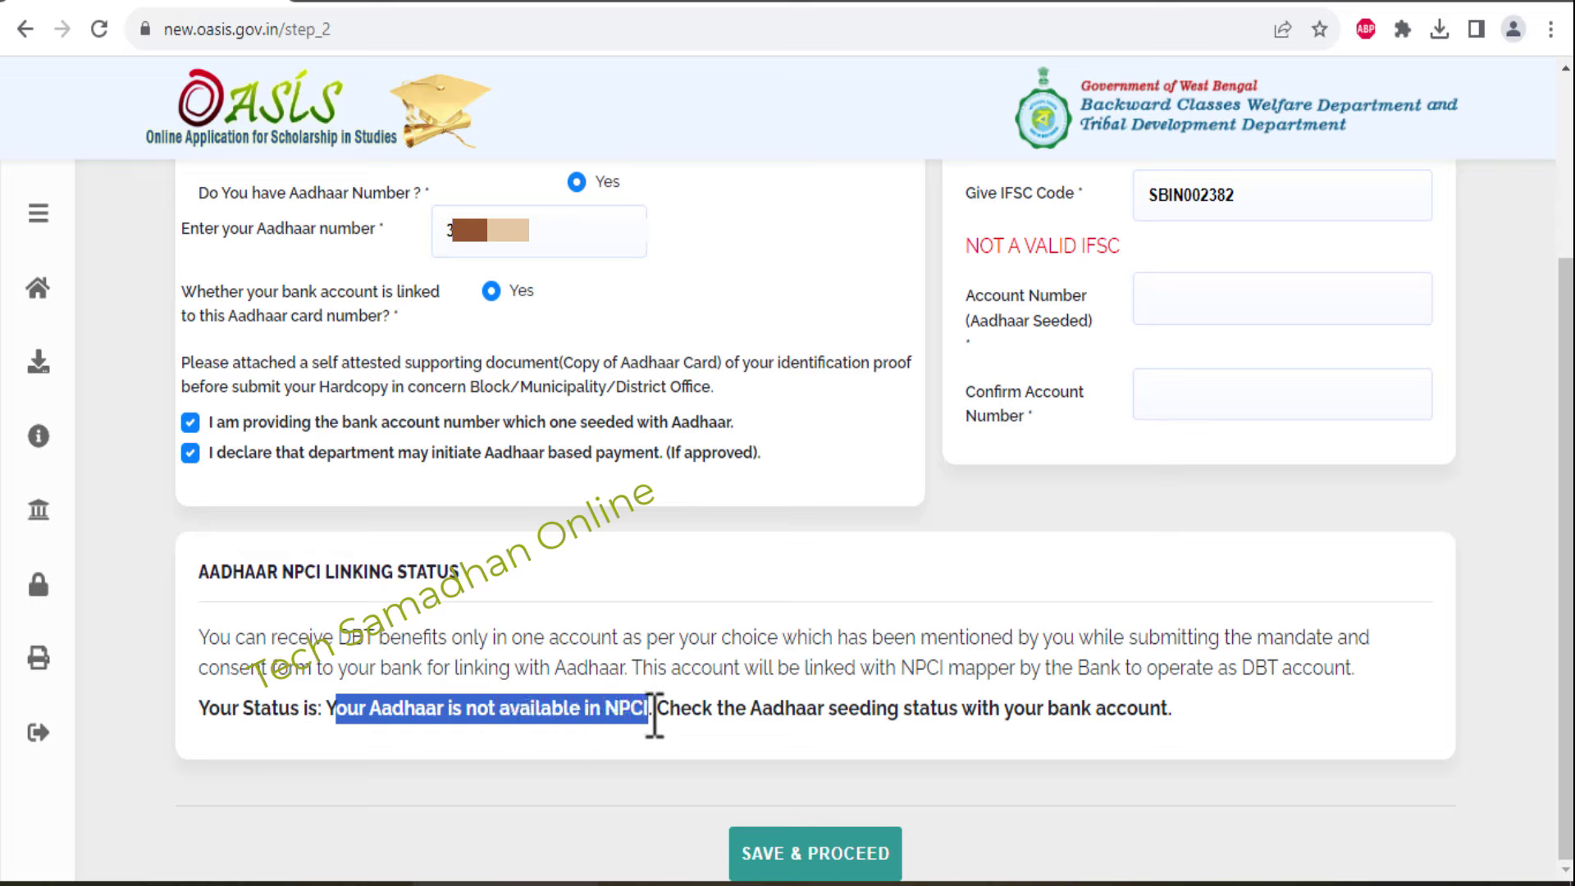
left_click(539, 718)
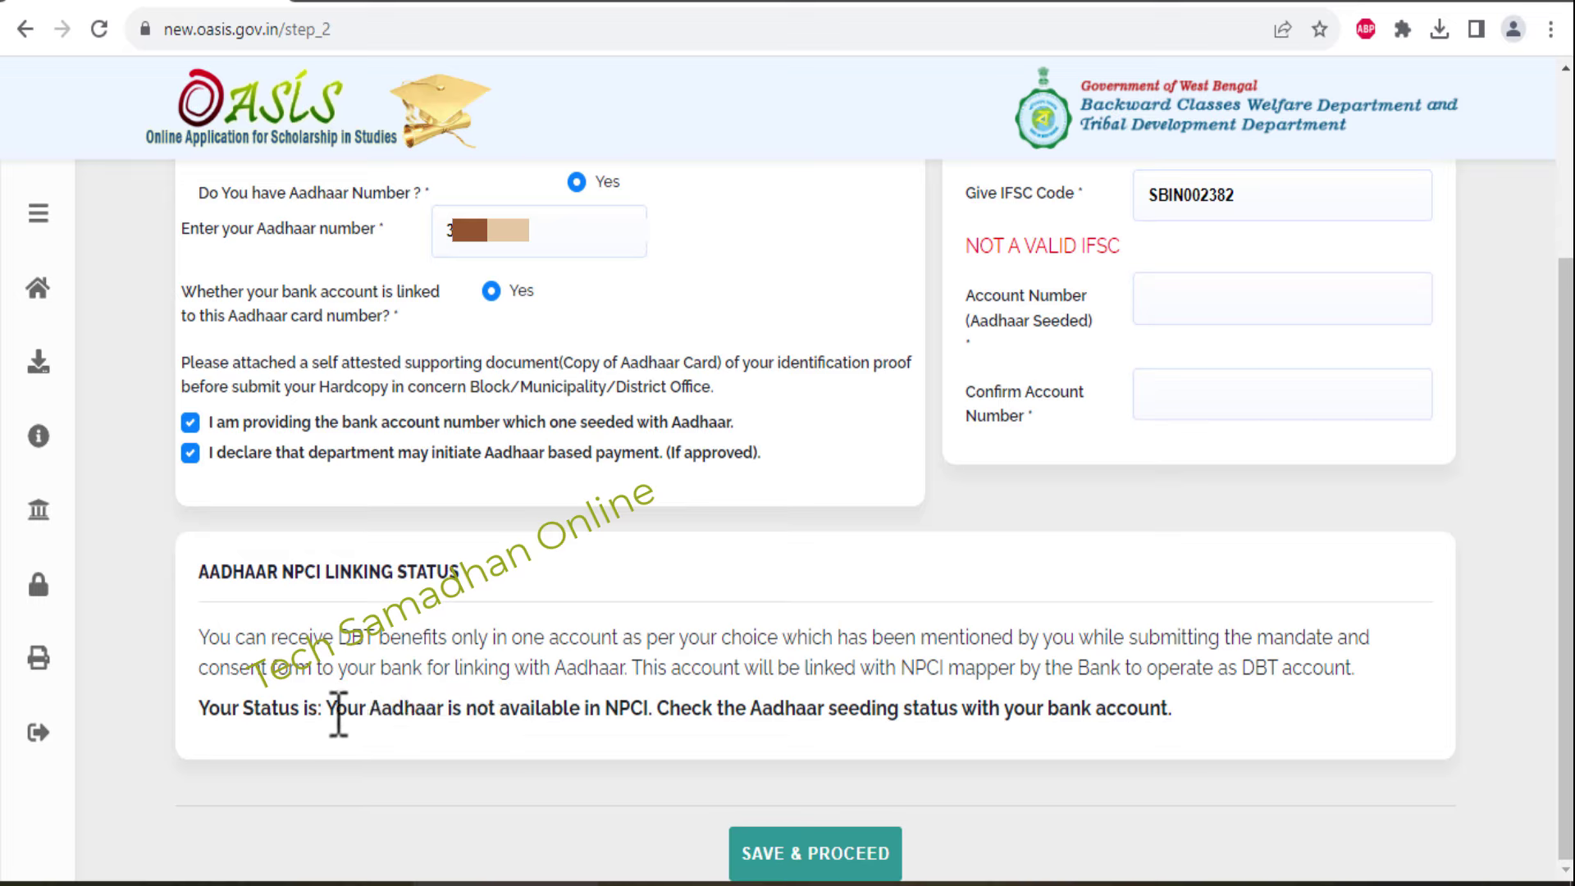
left_click_drag(328, 710, 615, 710)
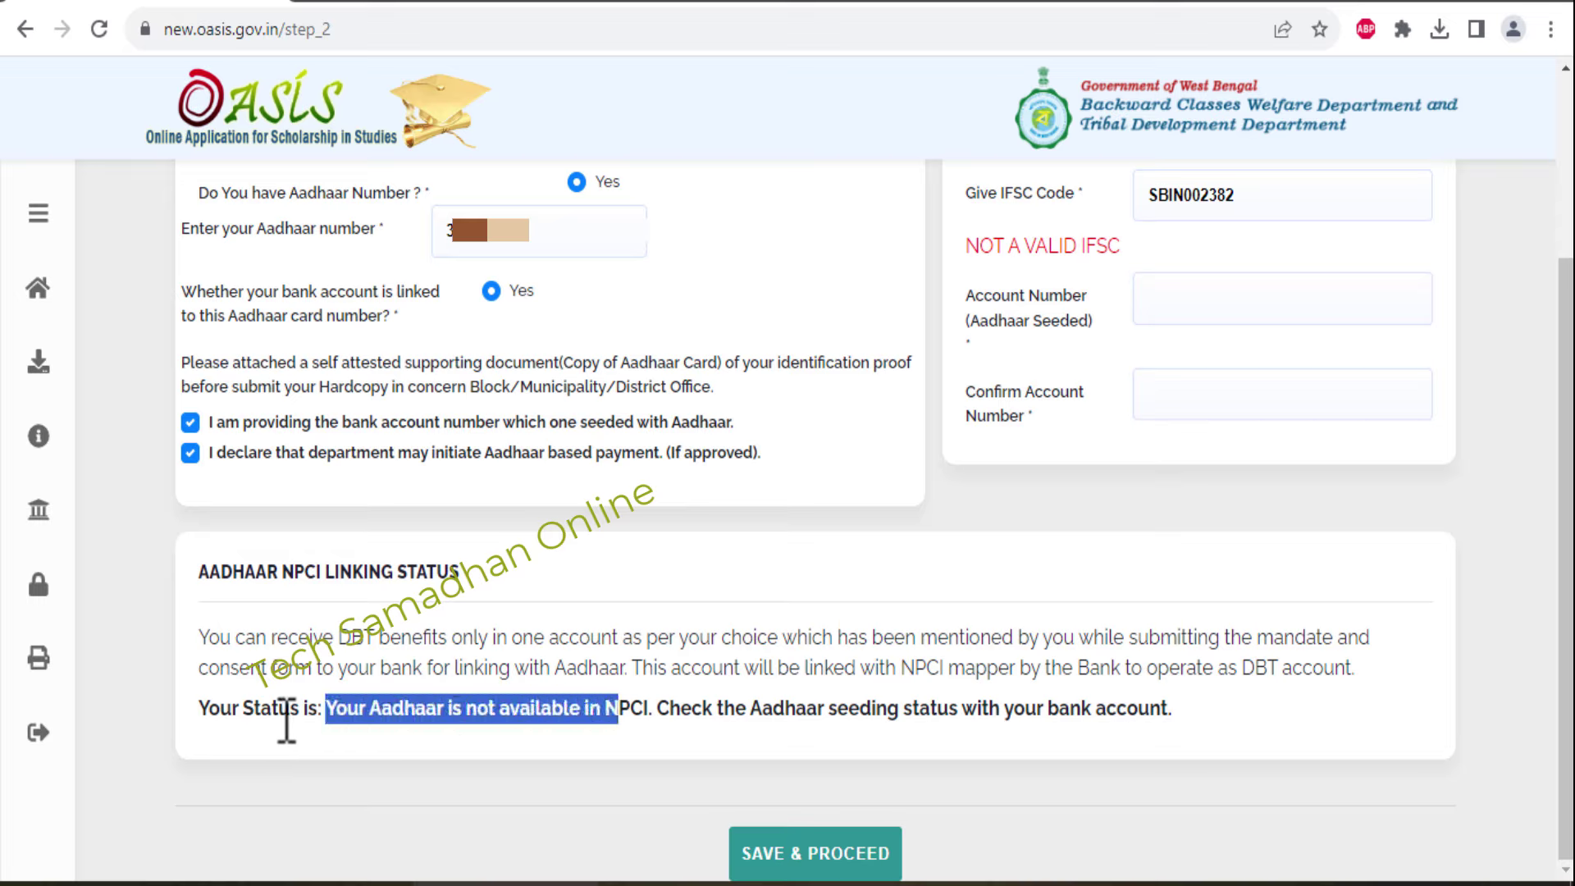
left_click(439, 714)
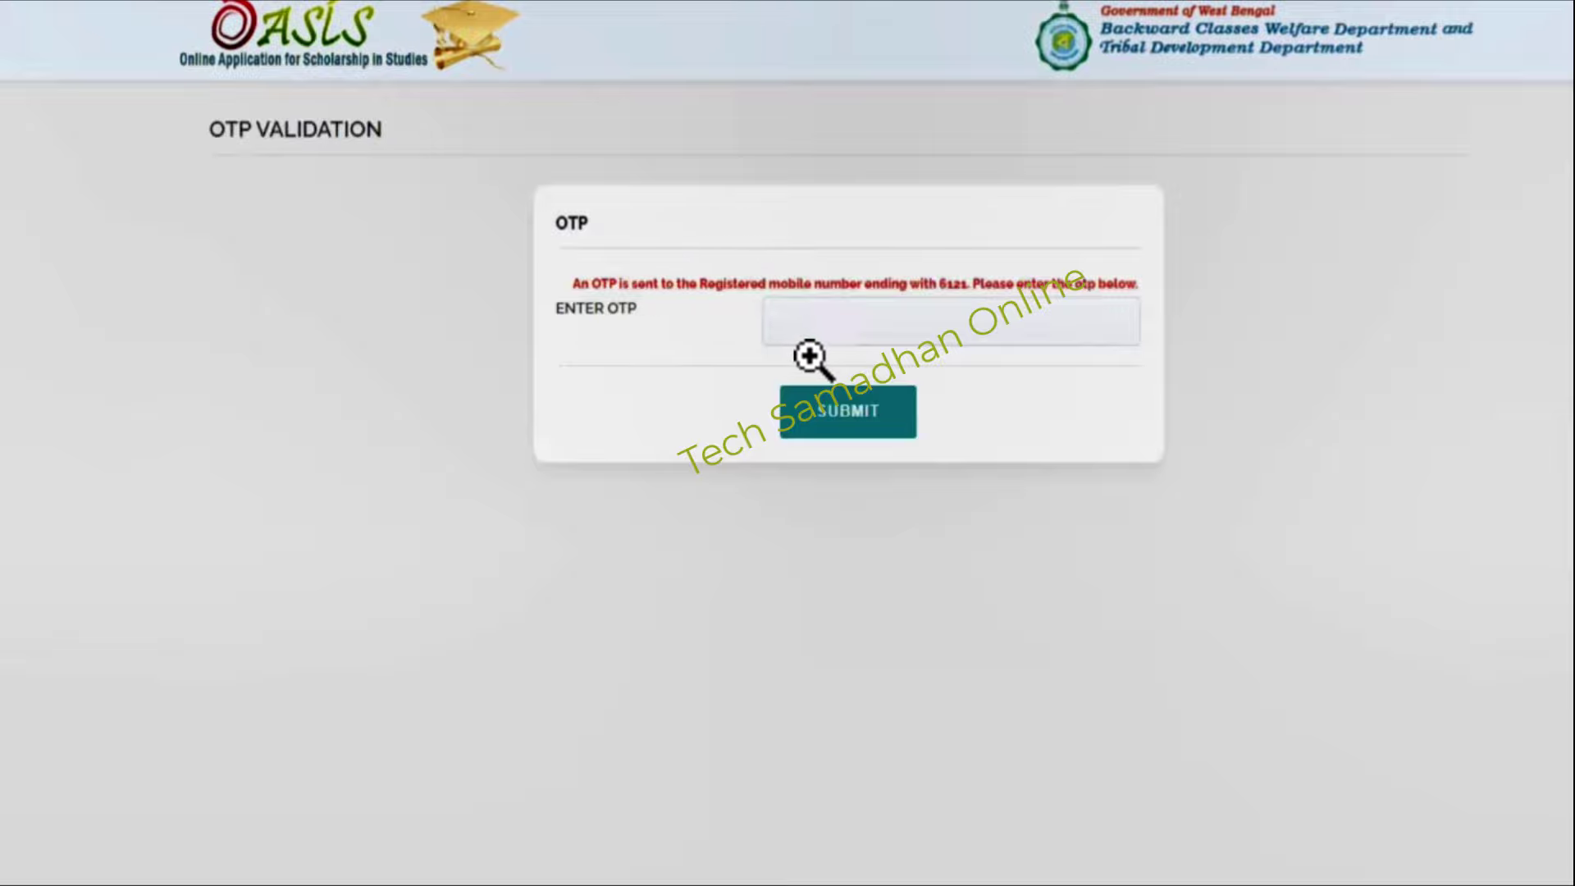
left_click_drag(772, 322, 929, 333)
mouse_move(1057, 338)
left_mouse_down()
mouse_move(1130, 332)
mouse_move(1115, 350)
left_mouse_up()
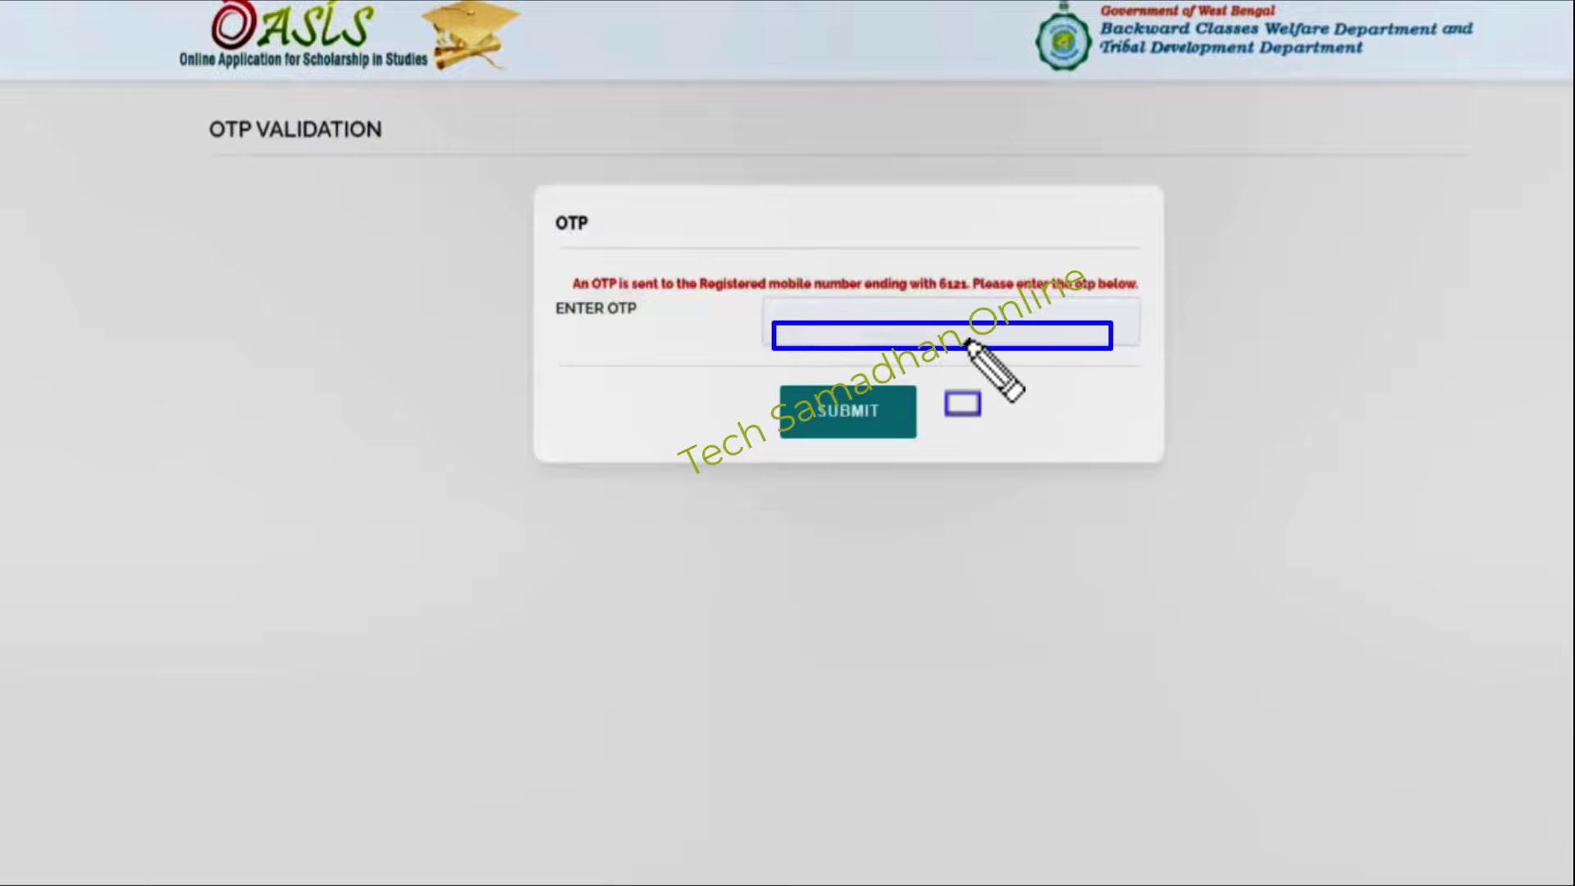
key("Escape")
left_click_drag(785, 297, 931, 333)
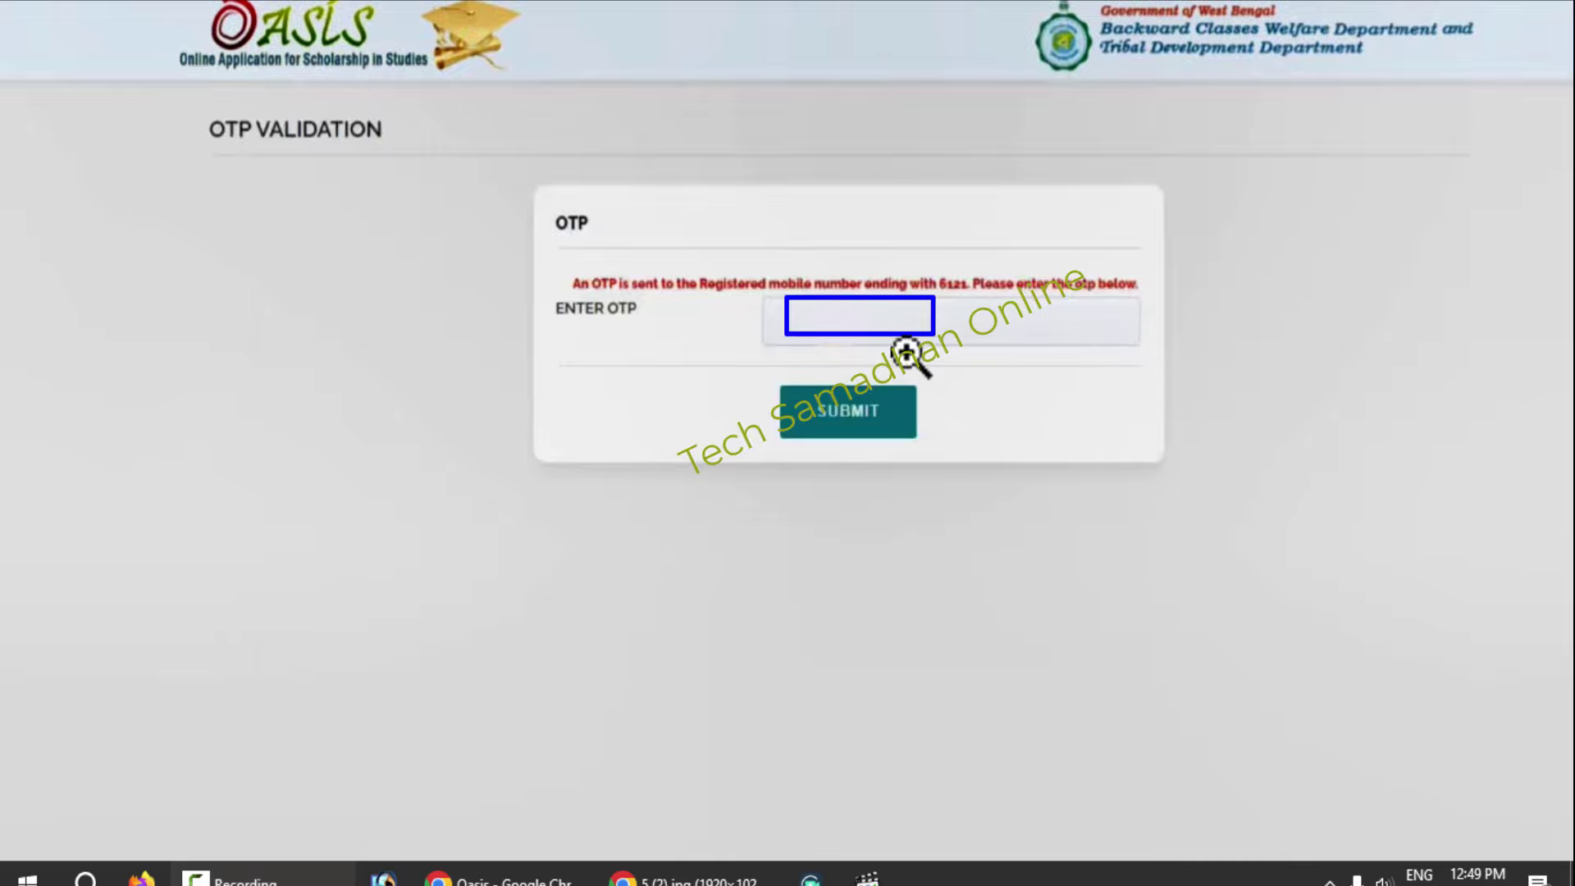
mouse_move(771, 371)
left_mouse_down()
mouse_move(817, 413)
mouse_move(934, 449)
left_mouse_up()
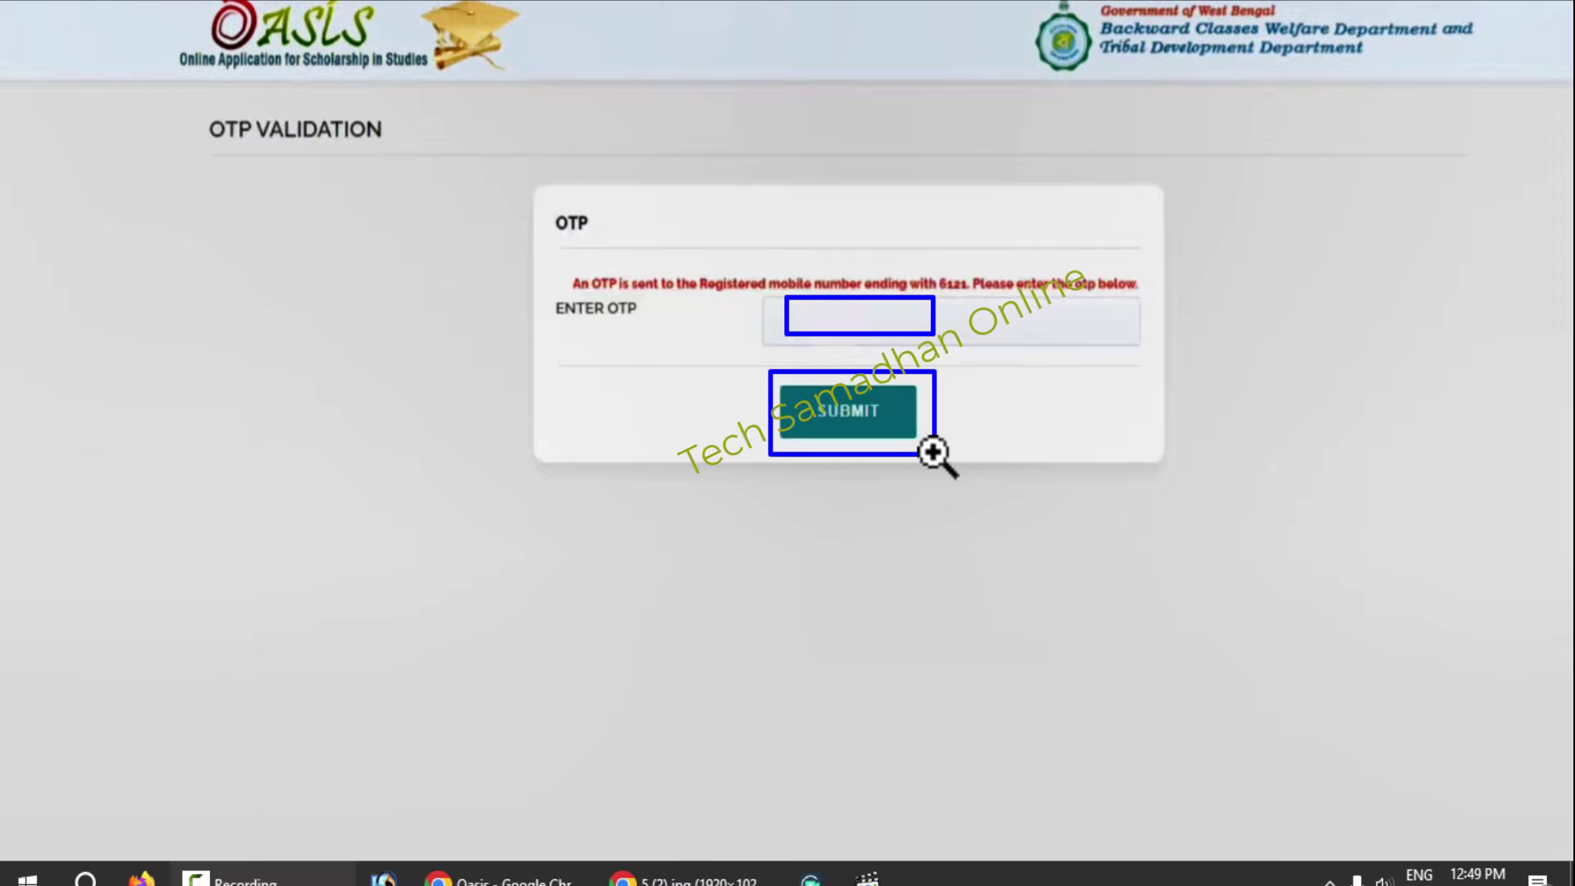